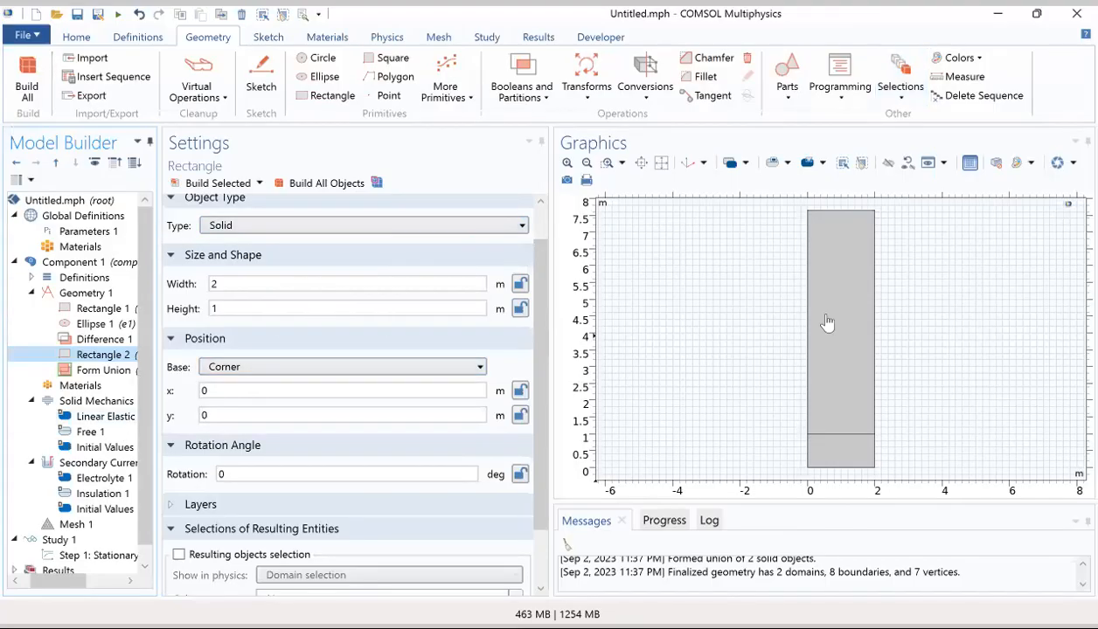
Step: Set the height of Rectangle 1 to 19.1[mm]
{"action": "left_click", "coordinate": [103, 310]}
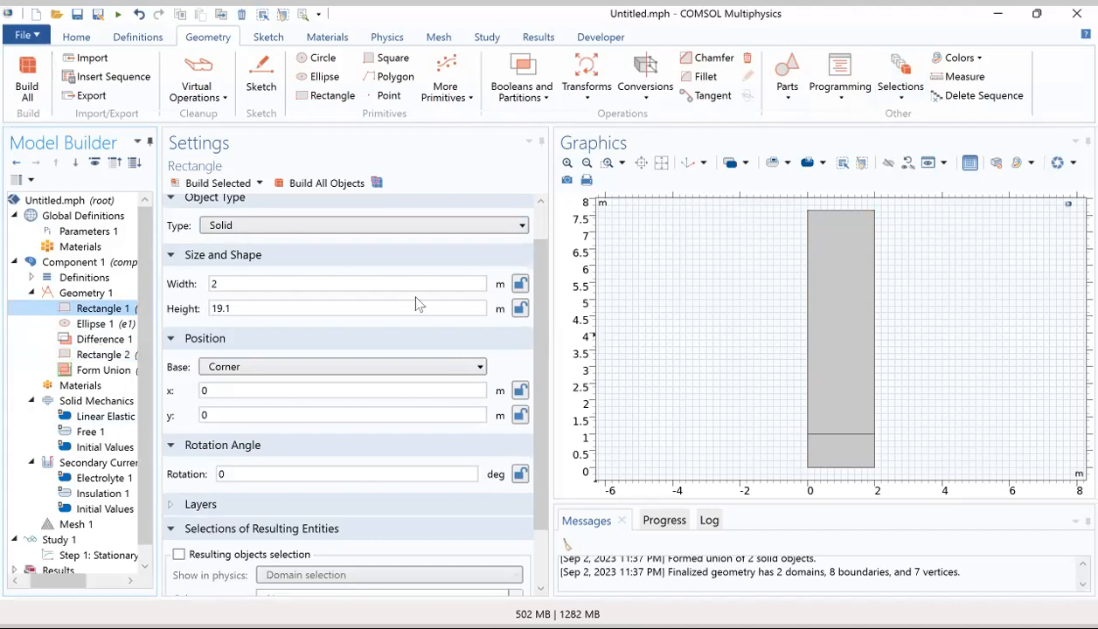
{"action": "left_click", "coordinate": [304, 309]}
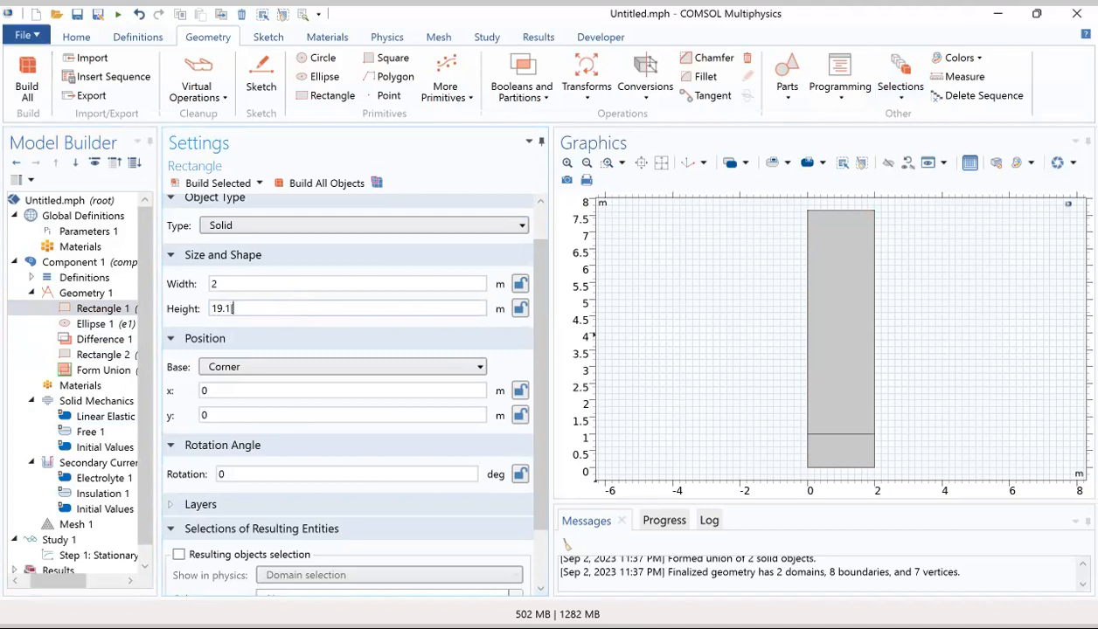
{"action": "type", "text": "[mm]"}
{"action": "left_click", "coordinate": [127, 325]}
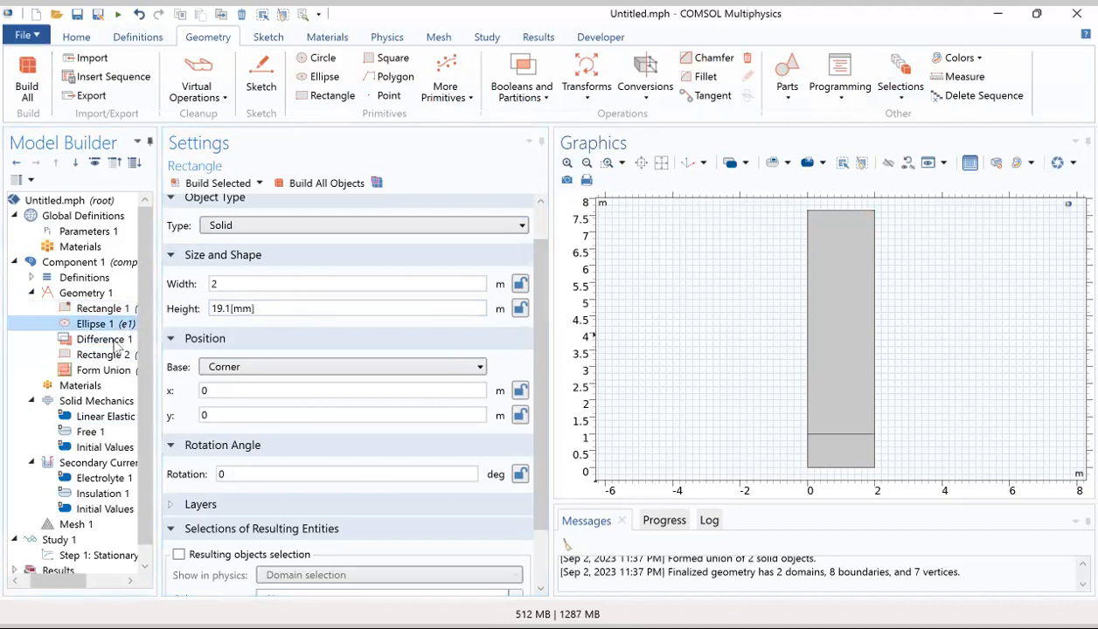
{"action": "left_click", "coordinate": [117, 340]}
{"action": "left_click", "coordinate": [118, 310]}
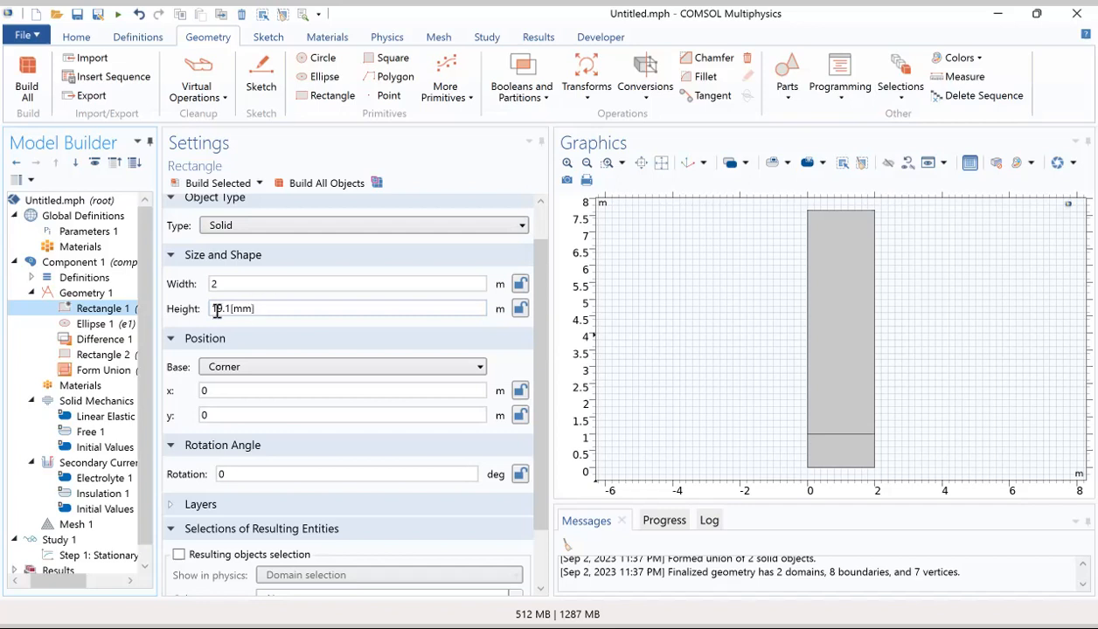
Step: Rebuild all geometry objects with the updated Rectangle 1 height
{"action": "left_click", "coordinate": [122, 355]}
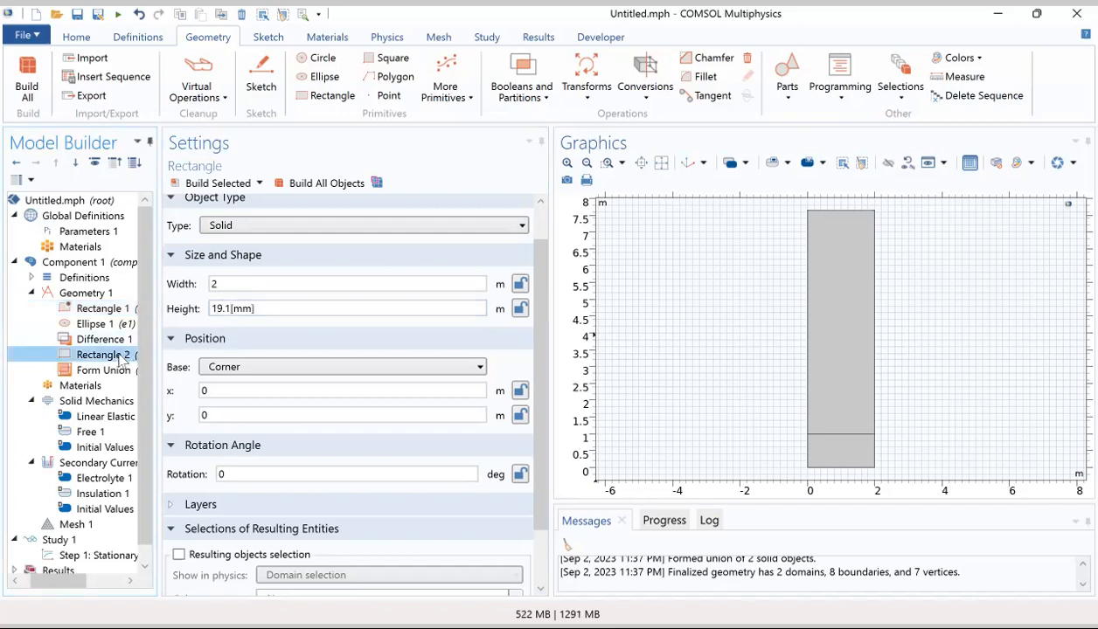
{"action": "left_click", "coordinate": [339, 185]}
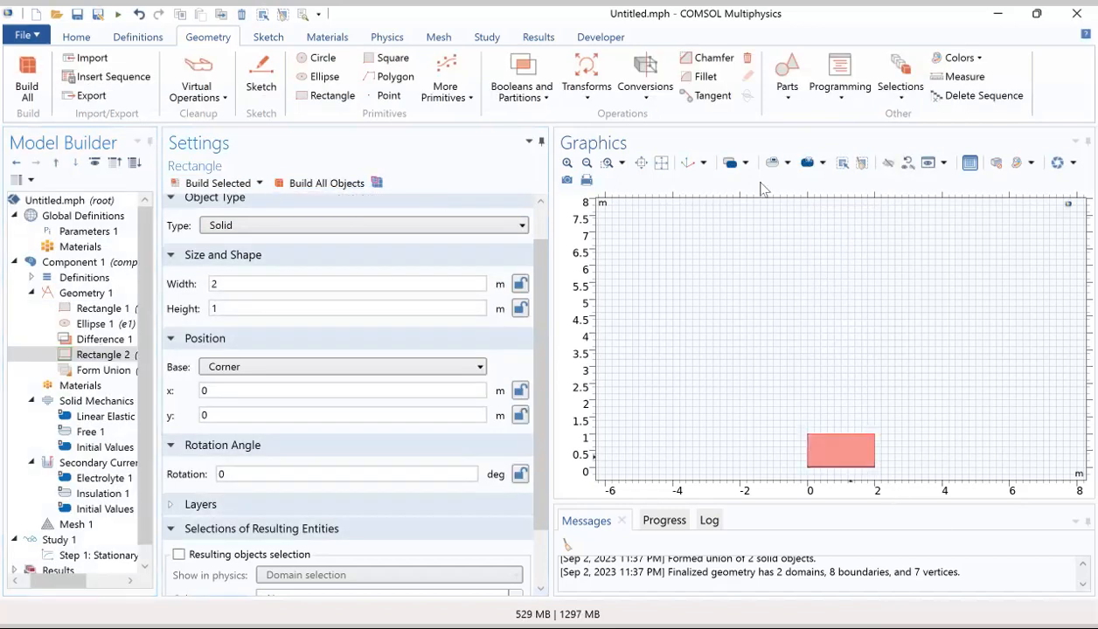
{"action": "left_click", "coordinate": [662, 163]}
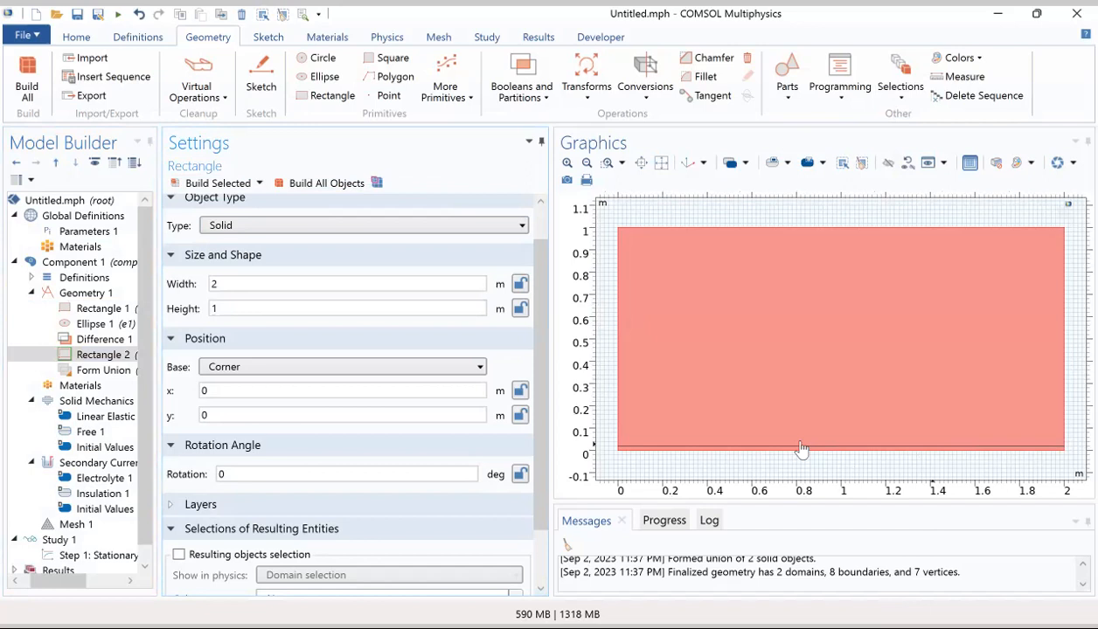
Step: Load the global parameters from a file into Parameters 1, covering disp, Eeq0a, Eeq0c, i0a and the others through sigmal
{"action": "left_click", "coordinate": [100, 234]}
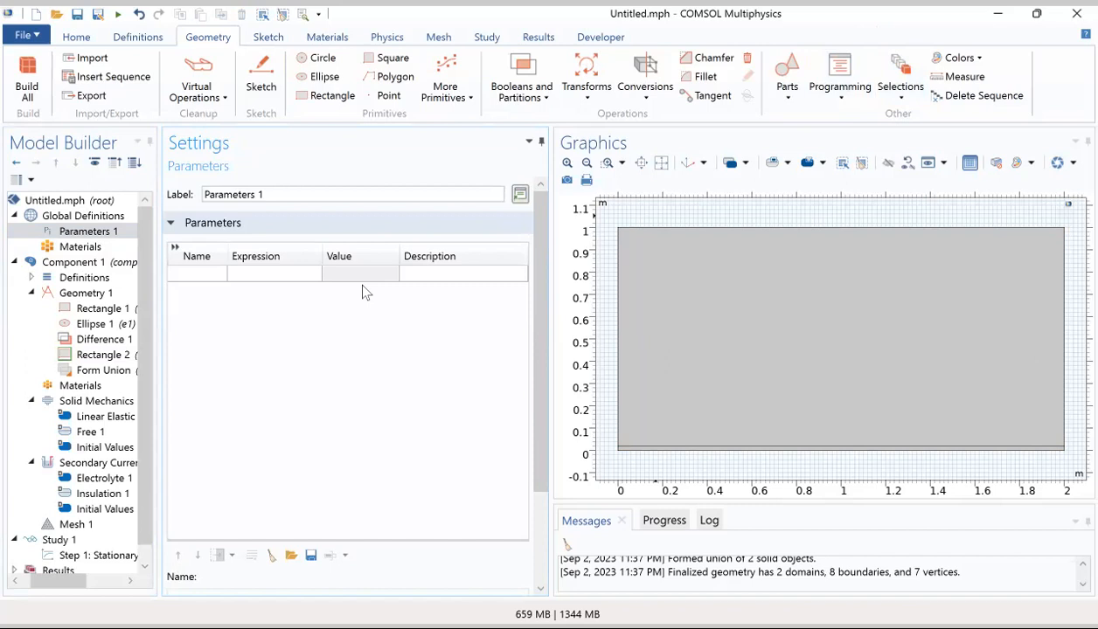
{"action": "left_click", "coordinate": [294, 558]}
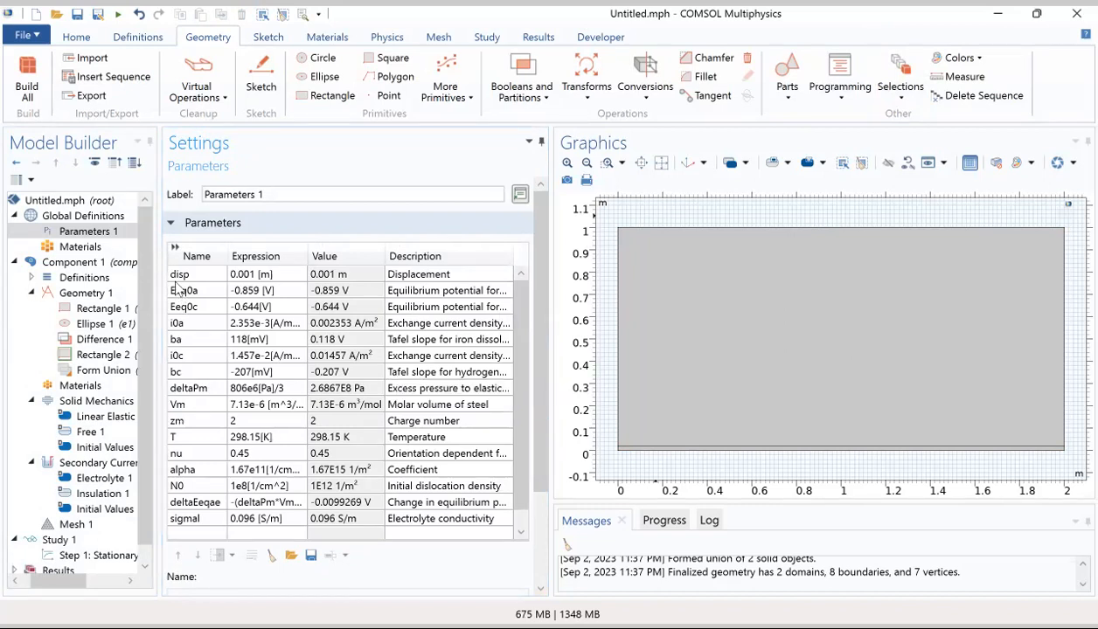
Step: Add a Variables node to the component definitions and load hardening, deltaEeqap, Eeqa and ic from a file
{"action": "left_click", "coordinate": [31, 276]}
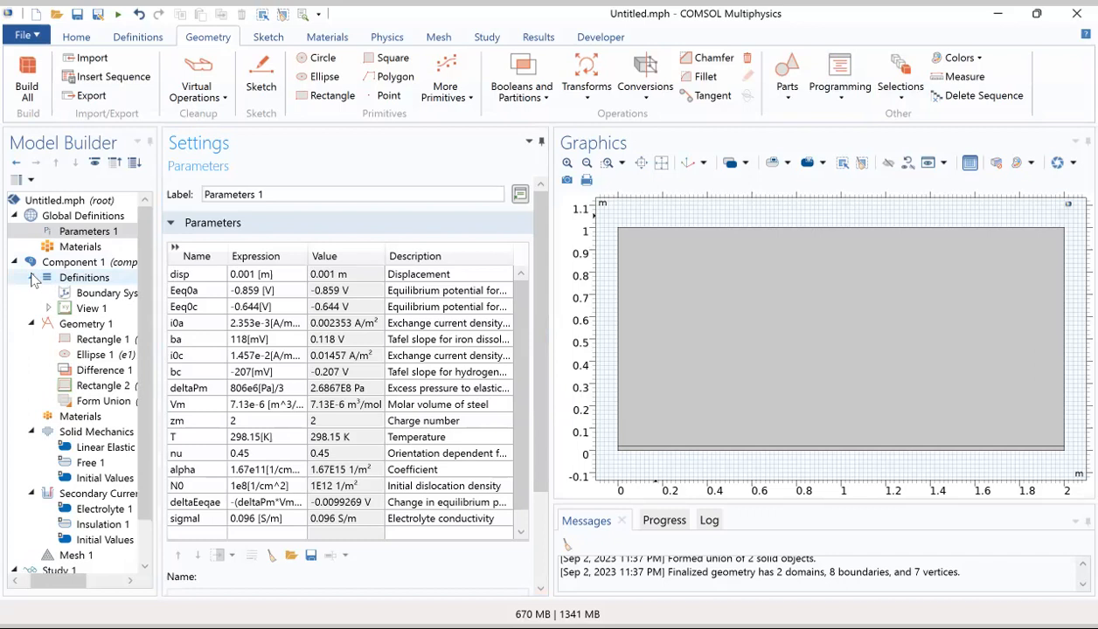
{"action": "left_click", "coordinate": [92, 279]}
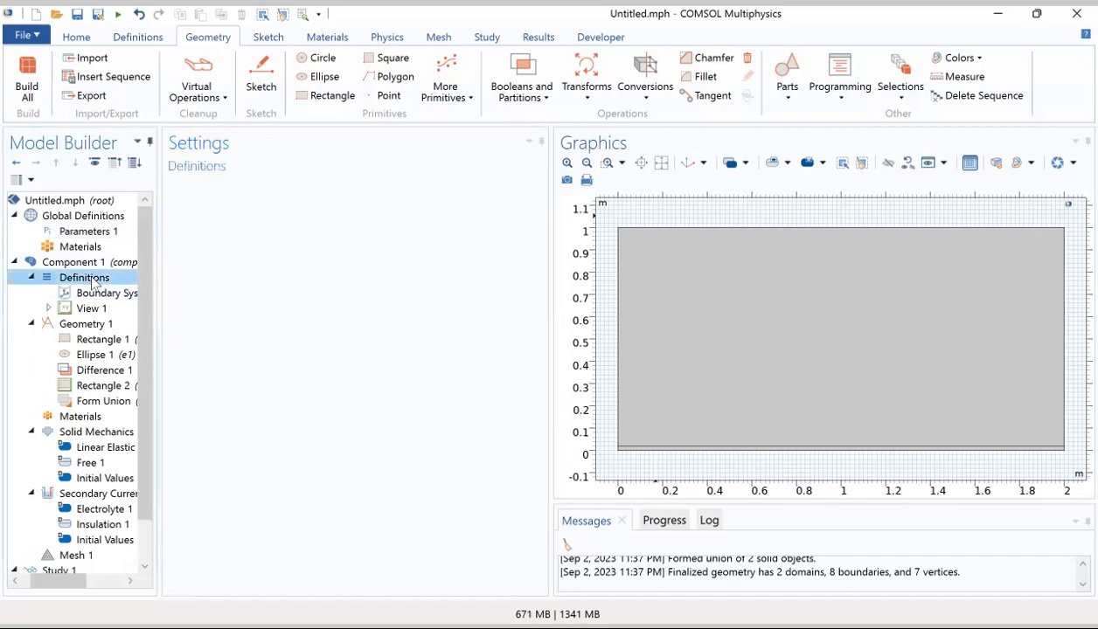
{"action": "right_click", "coordinate": [94, 280]}
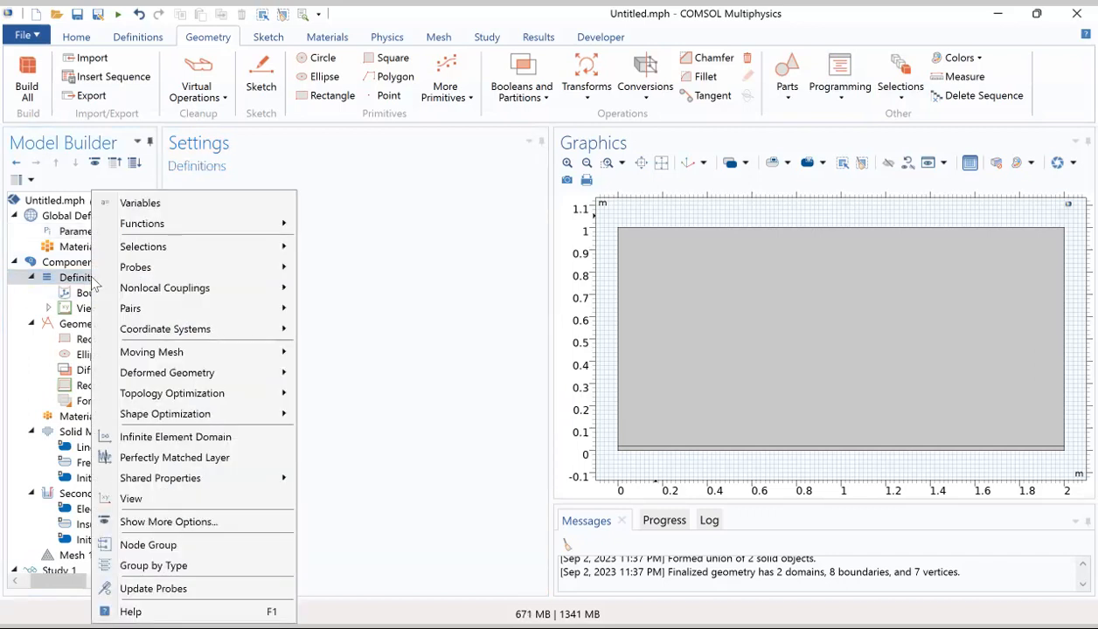
{"action": "left_click", "coordinate": [145, 202]}
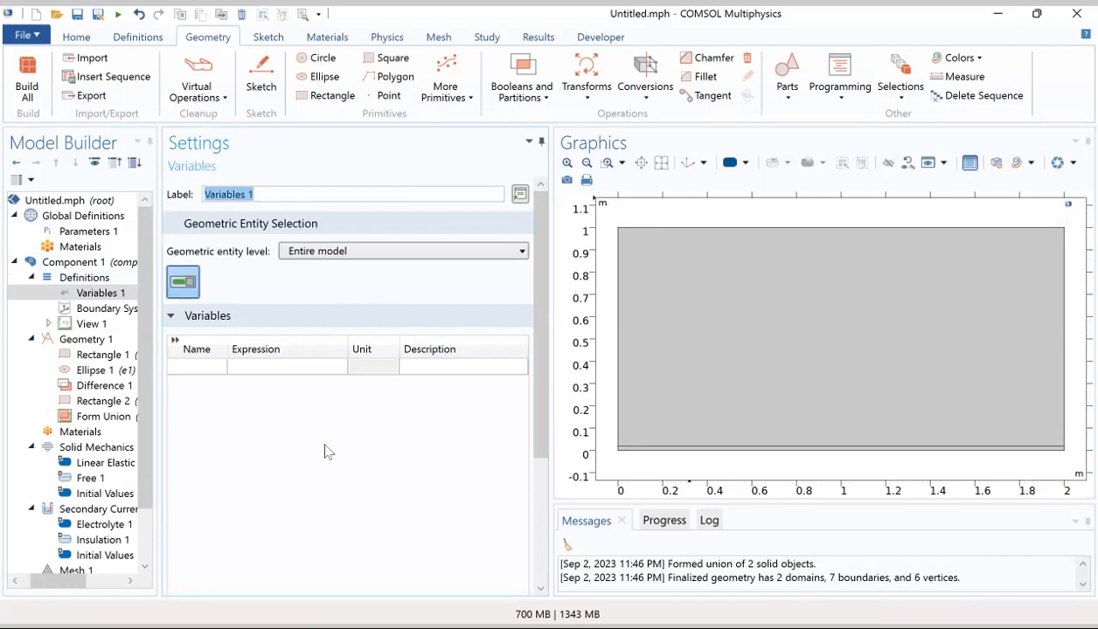
{"action": "left_click_drag", "start_coordinate": [538, 333], "coordinate": [534, 567]}
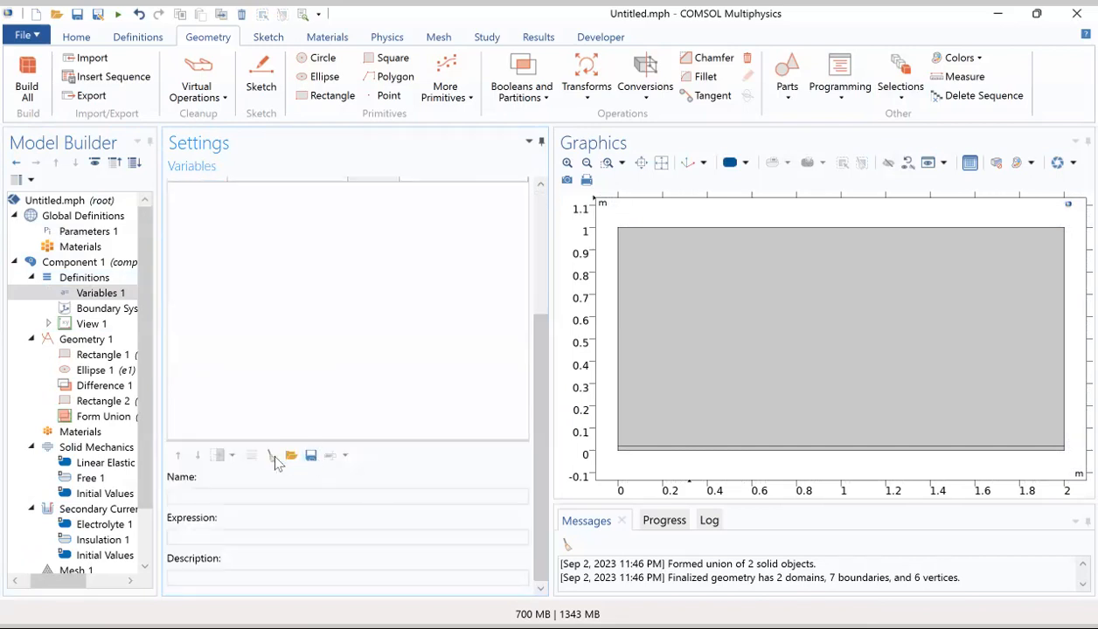
{"action": "left_click", "coordinate": [292, 456]}
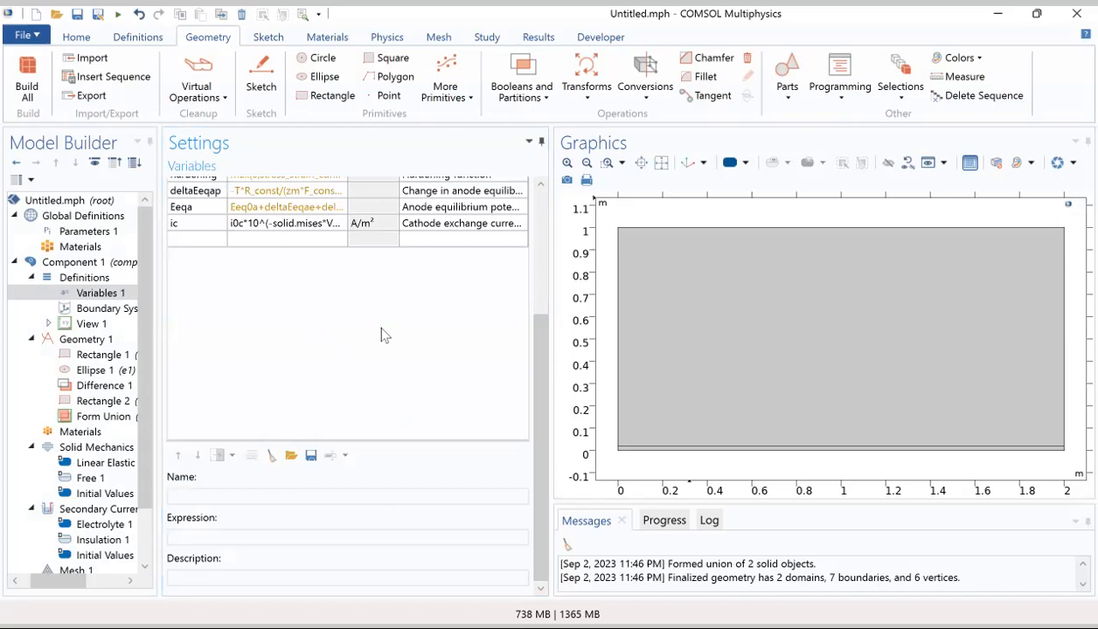
{"action": "scroll", "coordinate": [374, 321], "scroll_direction": "up", "scroll_amount": 4}
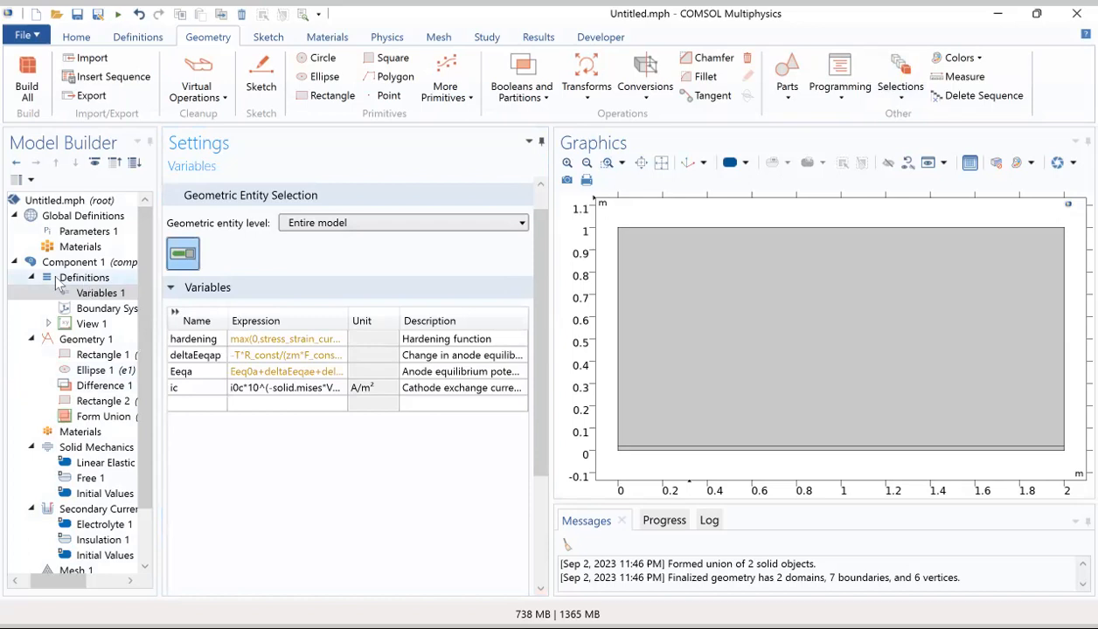
Step: Add an Interpolation function to the component definitions and load its local table from a file, starting at t 0, f(t) 100
{"action": "left_click", "coordinate": [31, 340]}
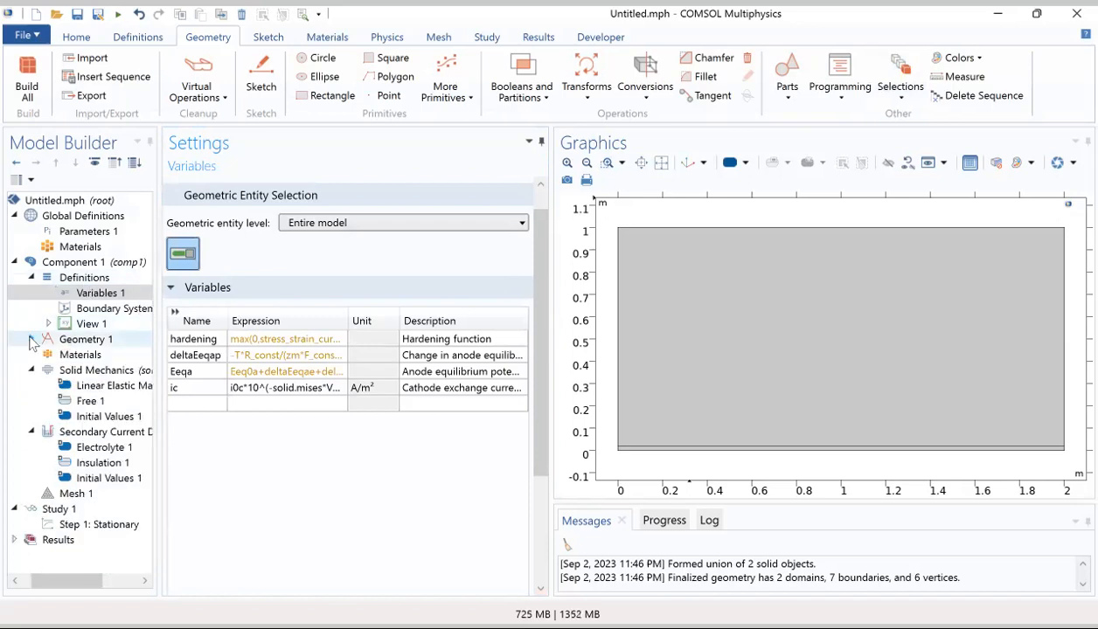
{"action": "left_click", "coordinate": [31, 370]}
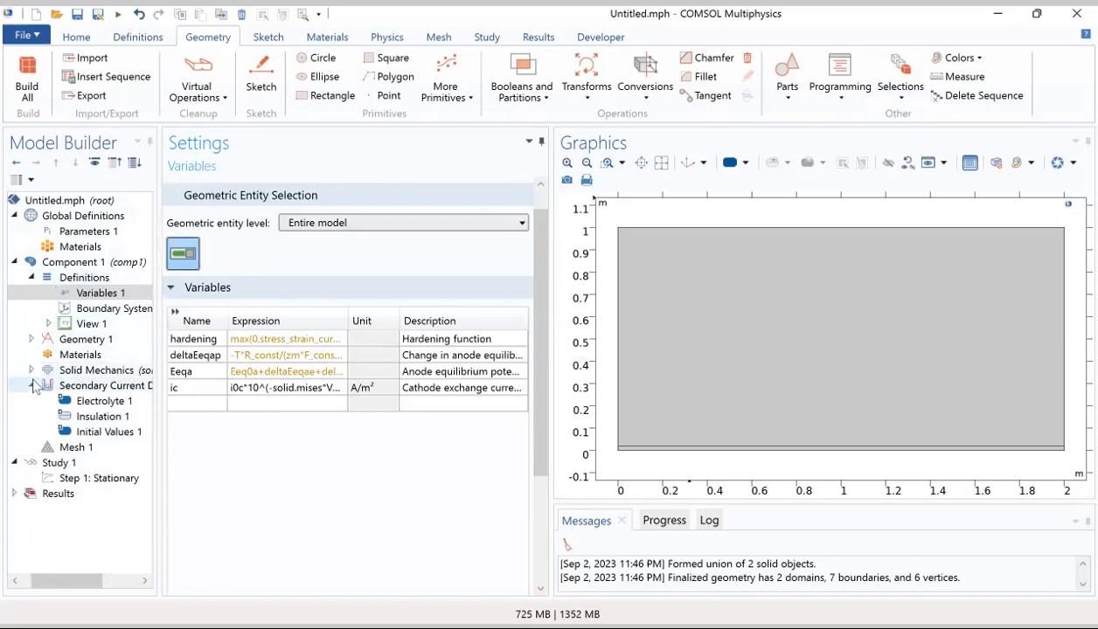
{"action": "left_click", "coordinate": [31, 385]}
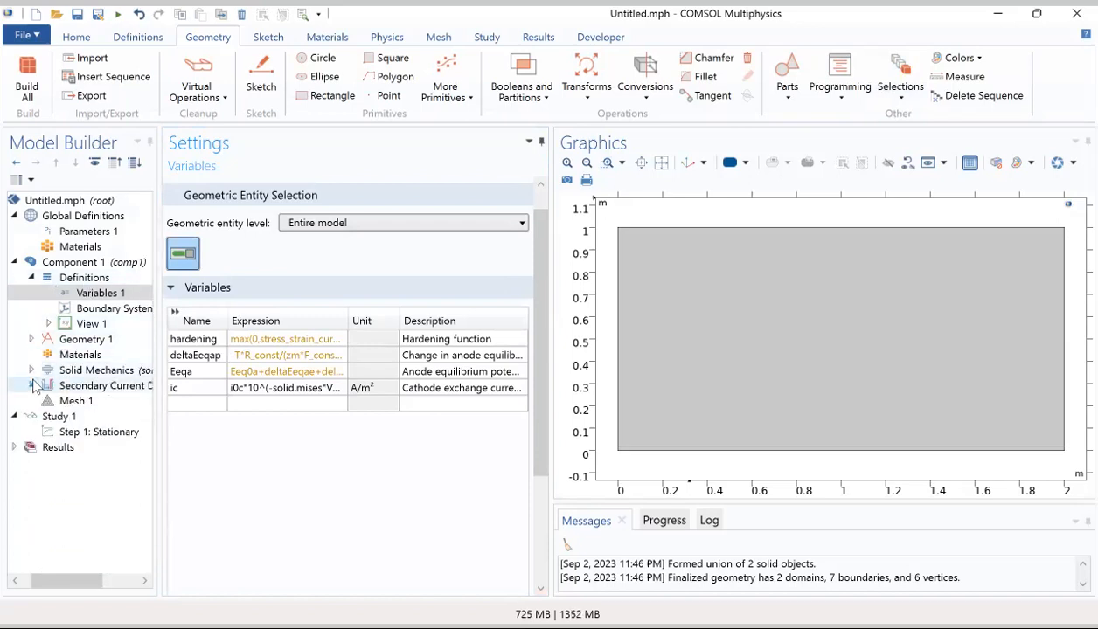
{"action": "left_click", "coordinate": [75, 279]}
{"action": "right_click", "coordinate": [75, 280]}
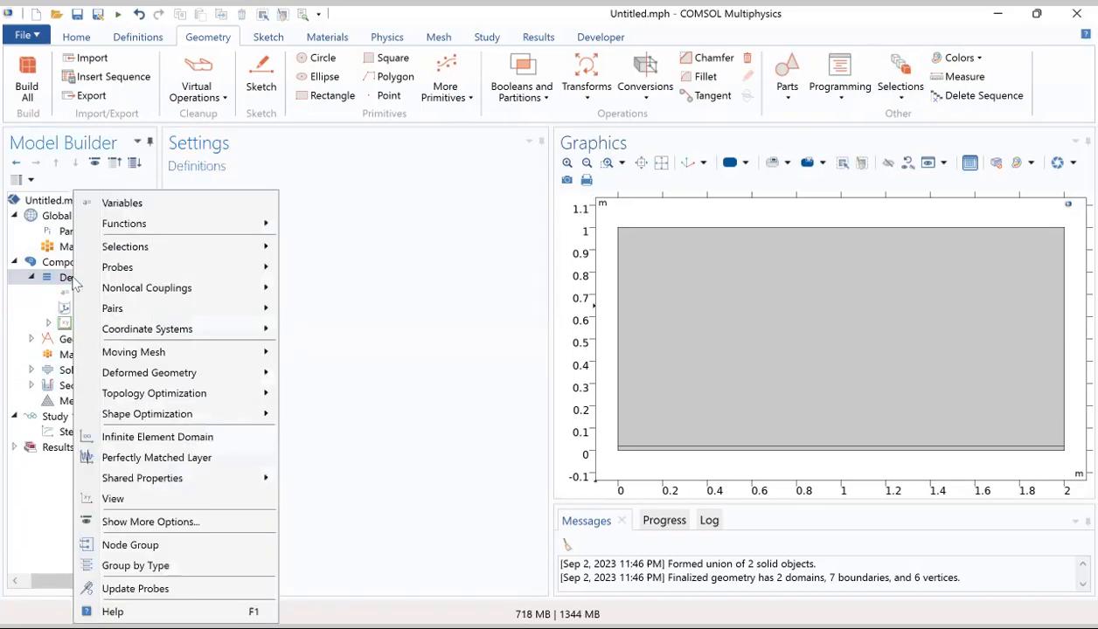
{"action": "mouse_move", "coordinate": [134, 224]}
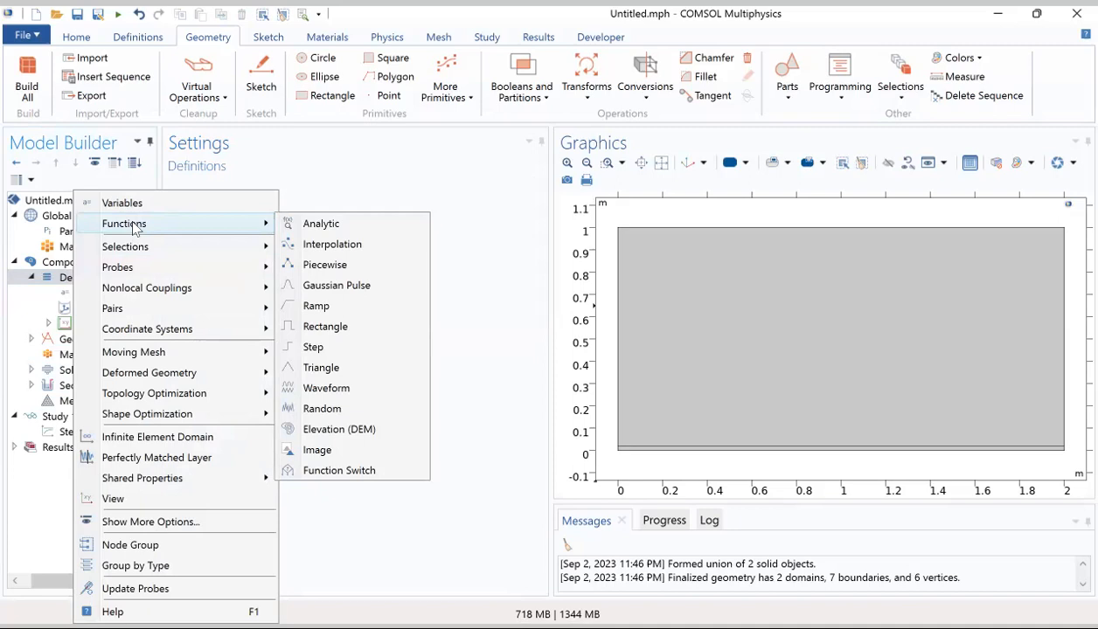
{"action": "left_click", "coordinate": [316, 254]}
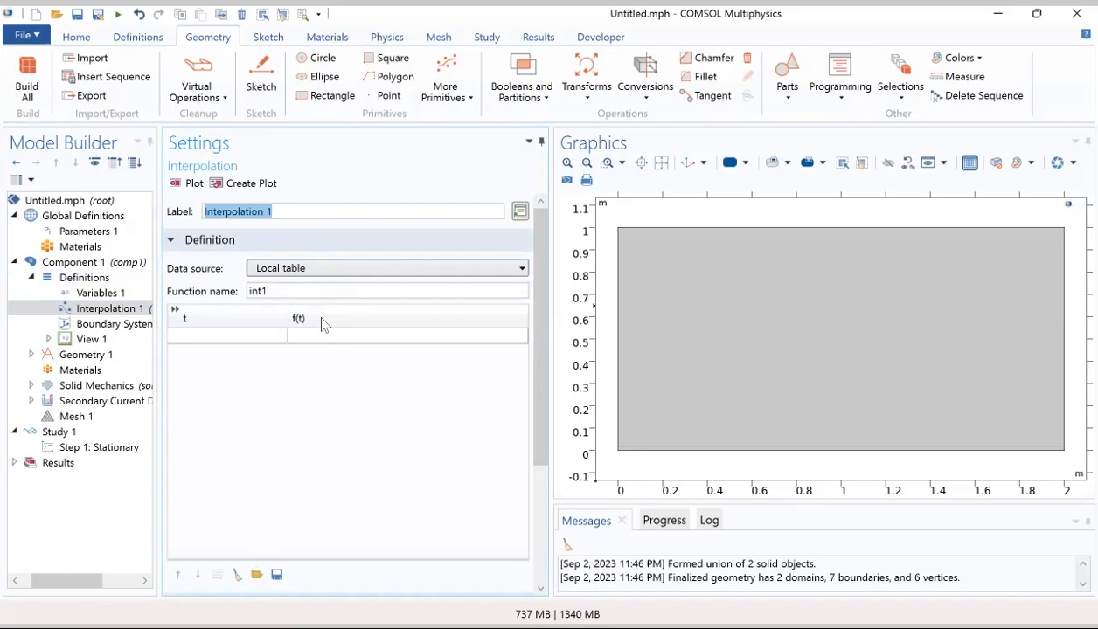
{"action": "left_click", "coordinate": [256, 575]}
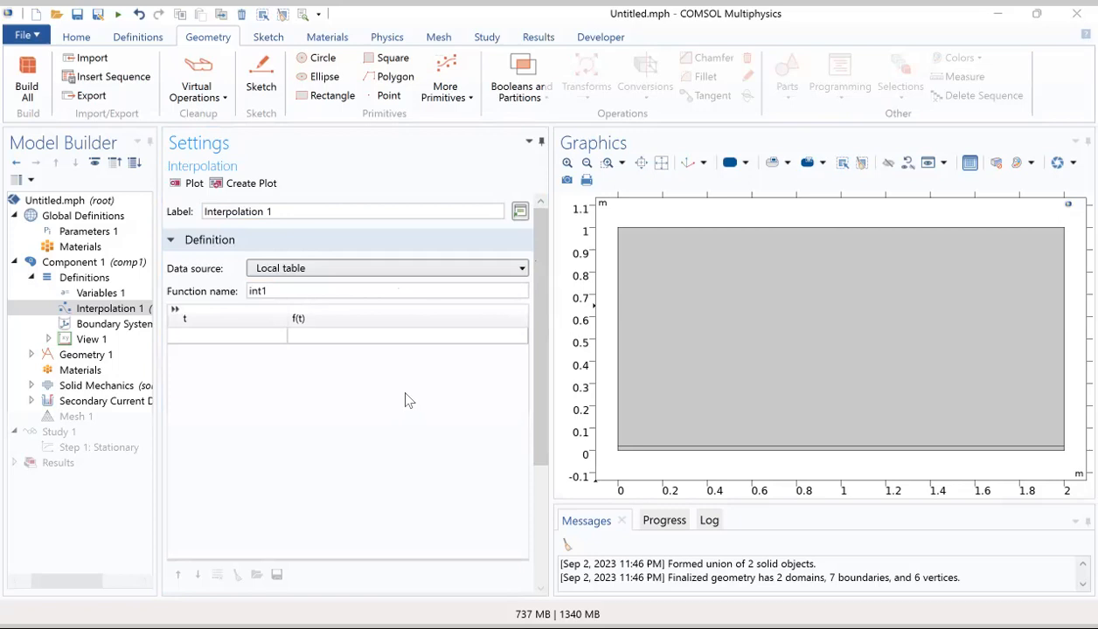
{"action": "key", "text": "ctrl+v"}
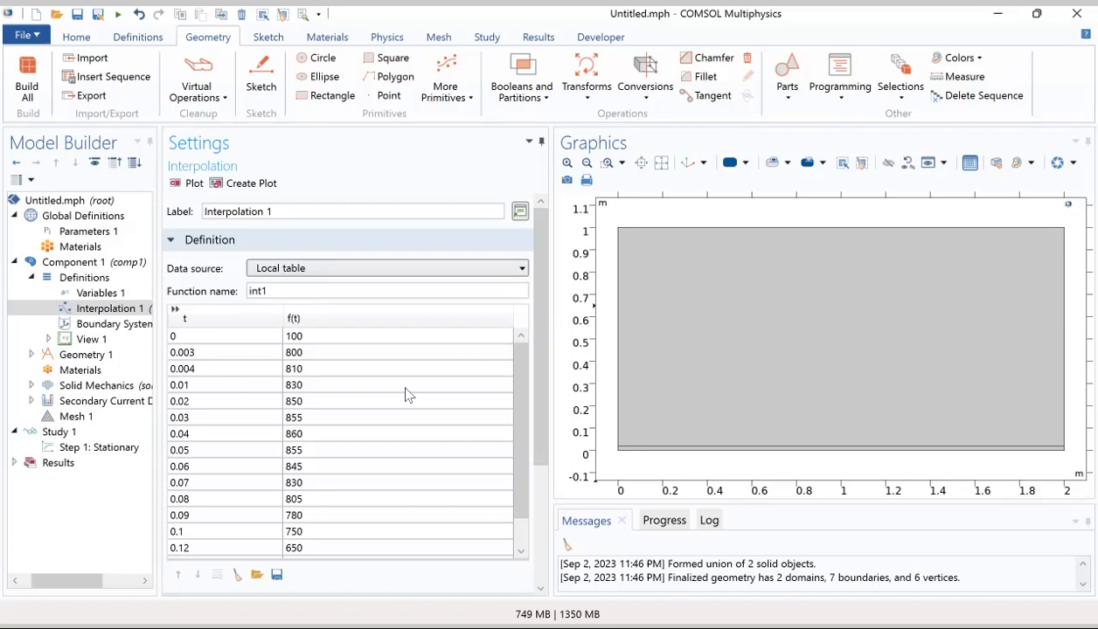
Step: Set the interpolation method of Interpolation 1 to Piecewise cubic
{"action": "left_click", "coordinate": [125, 313]}
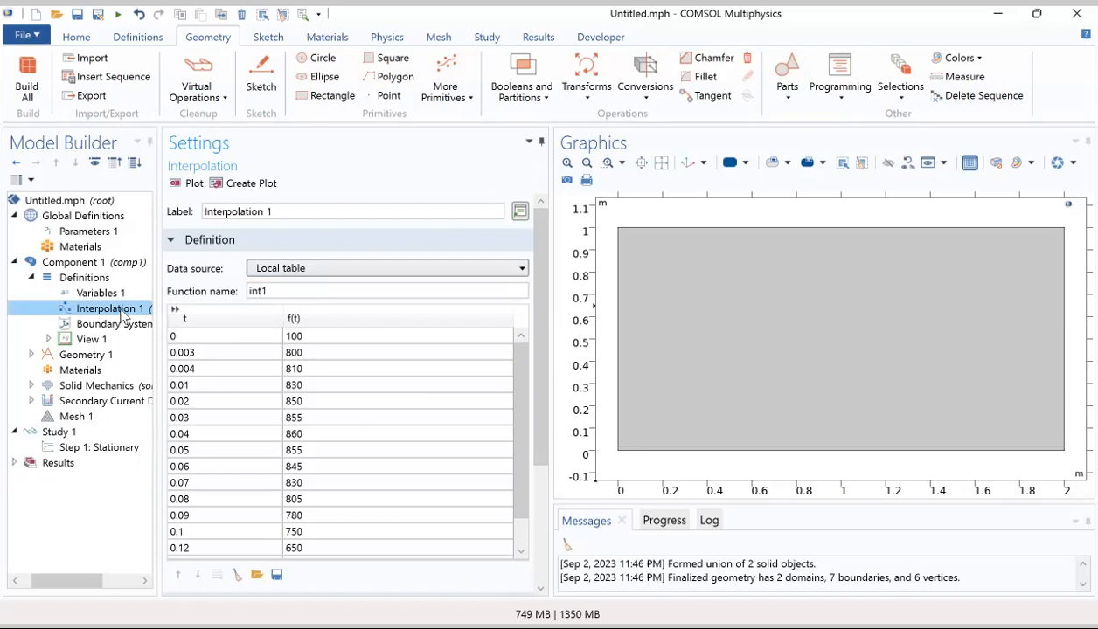
{"action": "right_click", "coordinate": [122, 312]}
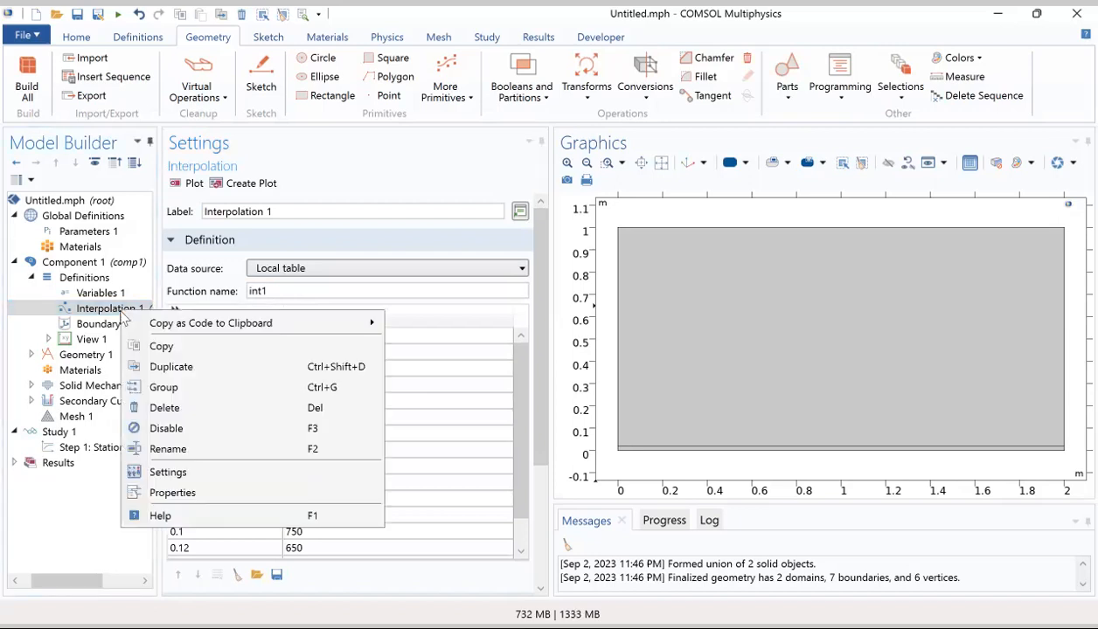
{"action": "left_click", "coordinate": [107, 308]}
{"action": "left_click_drag", "start_coordinate": [539, 427], "coordinate": [545, 569]}
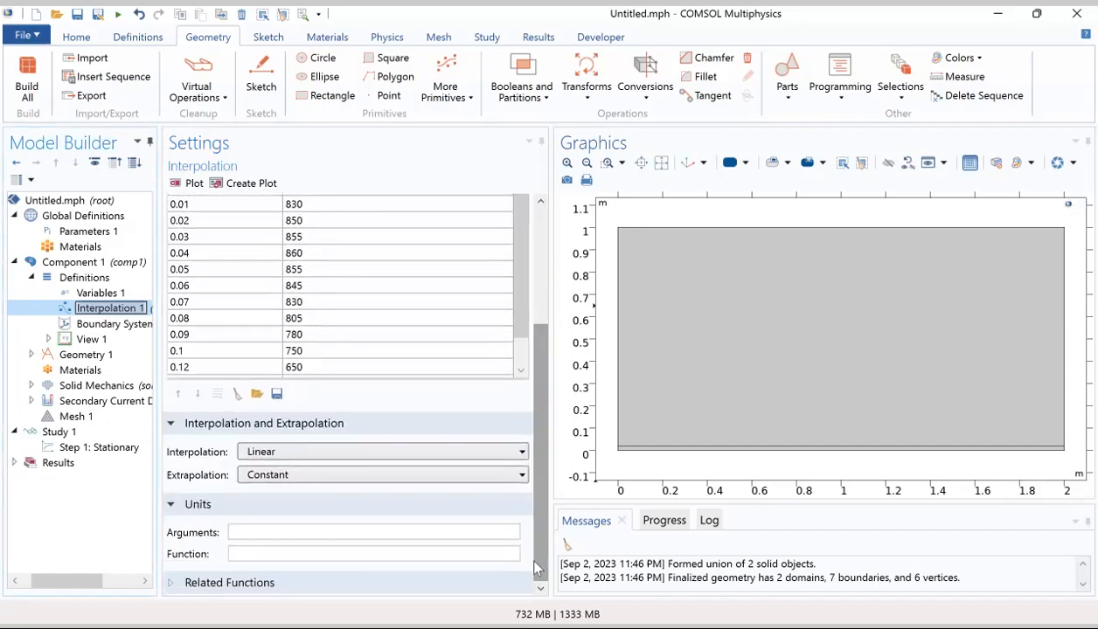
{"action": "scroll", "coordinate": [387, 513], "scroll_direction": "up", "scroll_amount": 5}
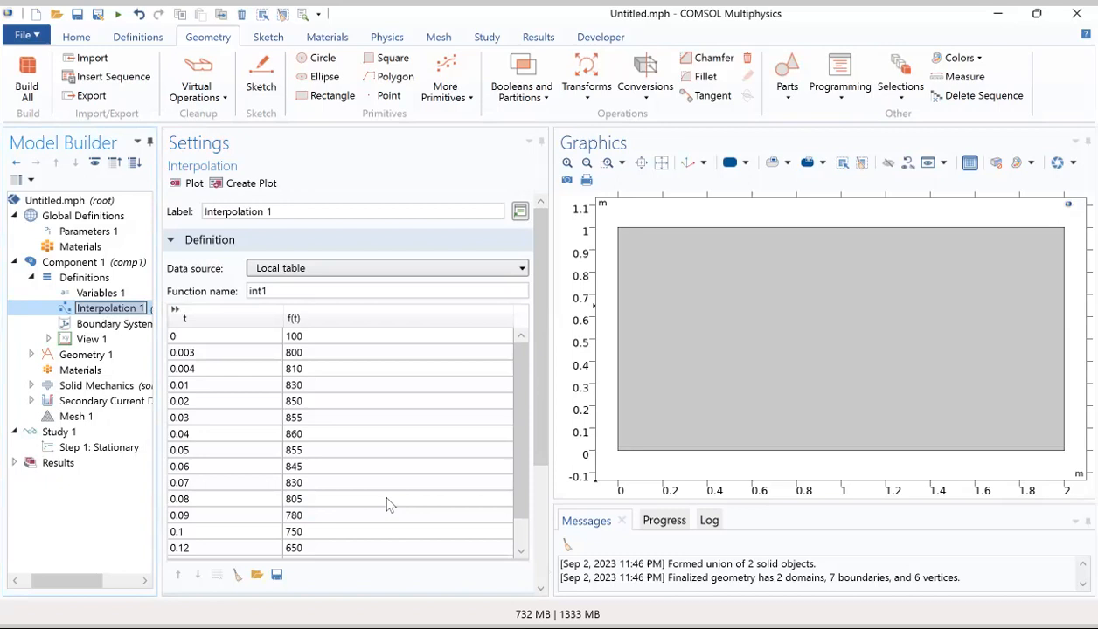
{"action": "left_click", "coordinate": [115, 317]}
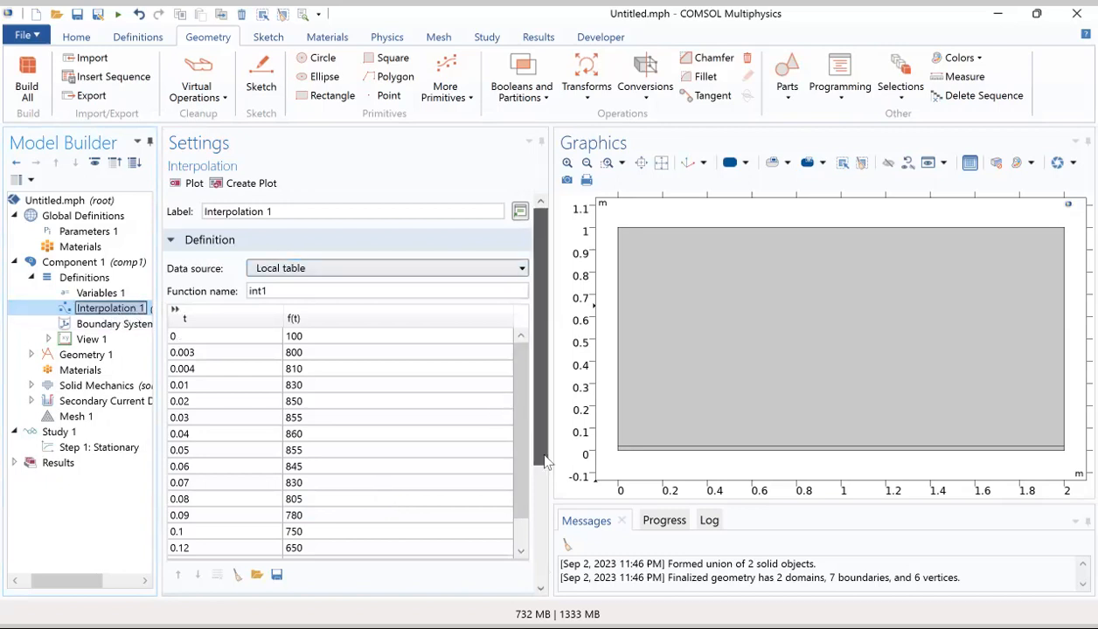
{"action": "scroll", "coordinate": [545, 464], "scroll_direction": "down", "scroll_amount": 4}
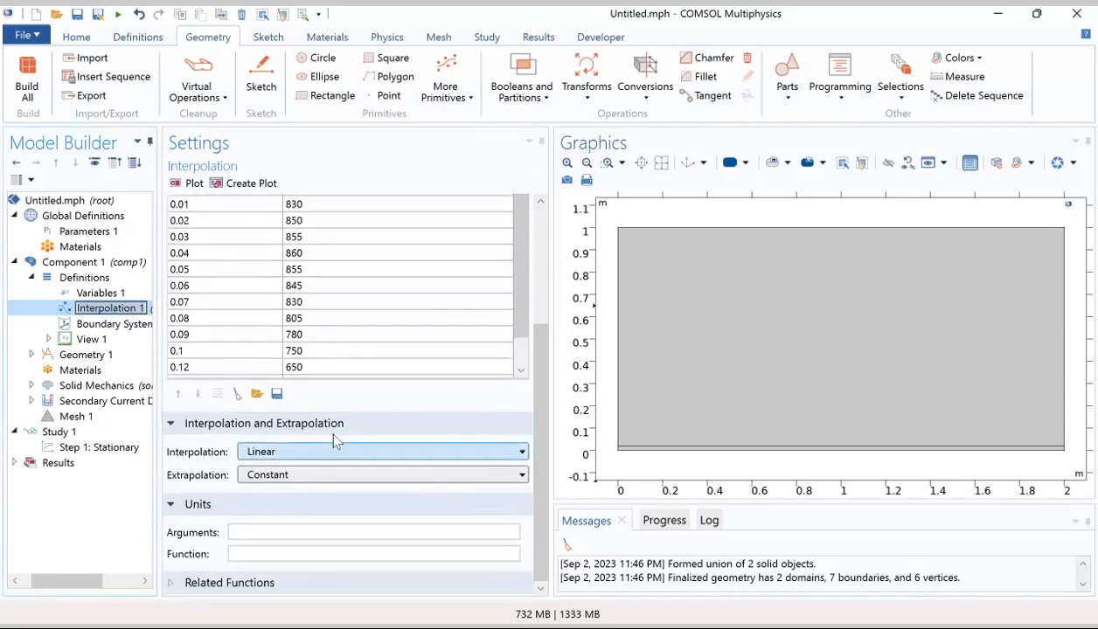
{"action": "left_click", "coordinate": [326, 451]}
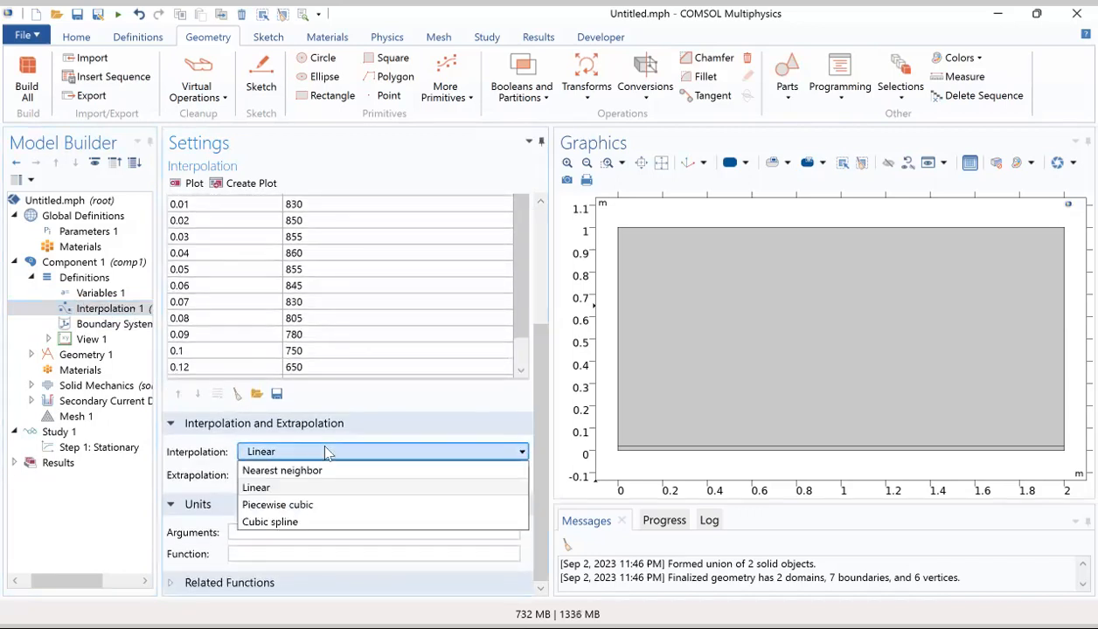
{"action": "left_click", "coordinate": [309, 505]}
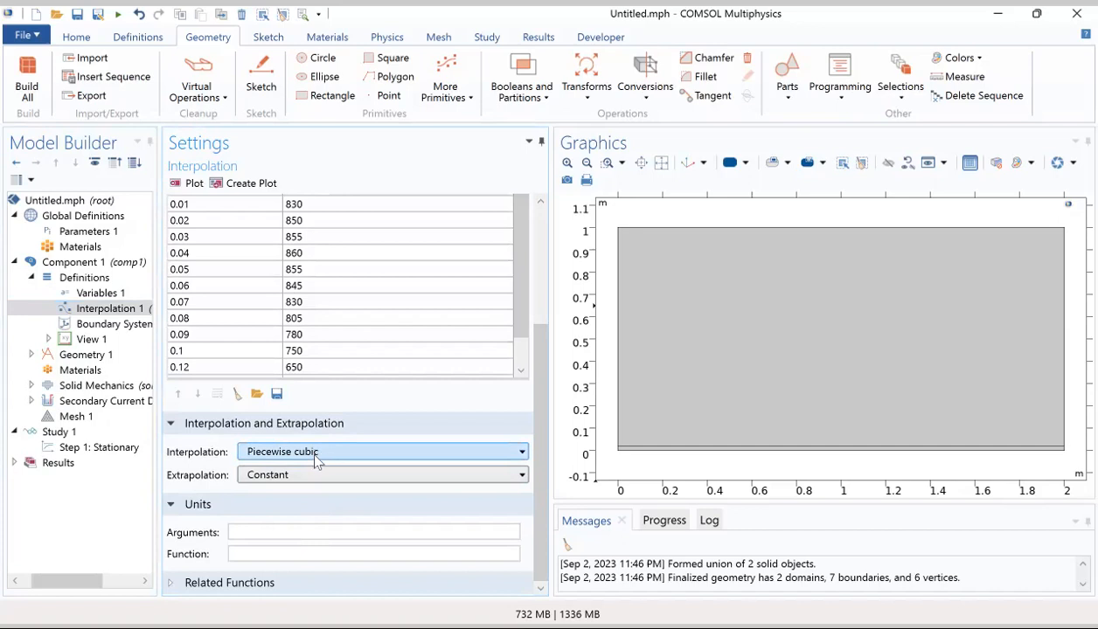
Step: Set the units of Interpolation 1 to 1 for the arguments and MPa for the function
{"action": "left_click", "coordinate": [250, 532]}
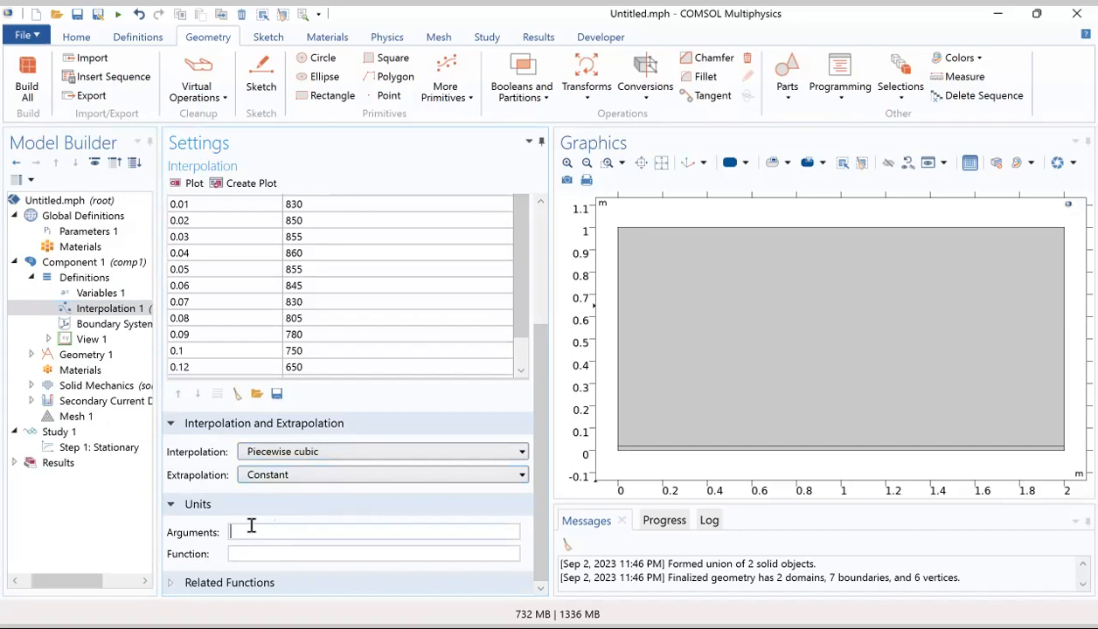
{"action": "type", "text": "MPa"}
{"action": "key", "text": "BackSpace"}
{"action": "key", "text": "BackSpace"}
{"action": "key", "text": "BackSpace"}
{"action": "type", "text": "1"}
{"action": "left_click", "coordinate": [258, 551]}
{"action": "type", "text": "MPa"}
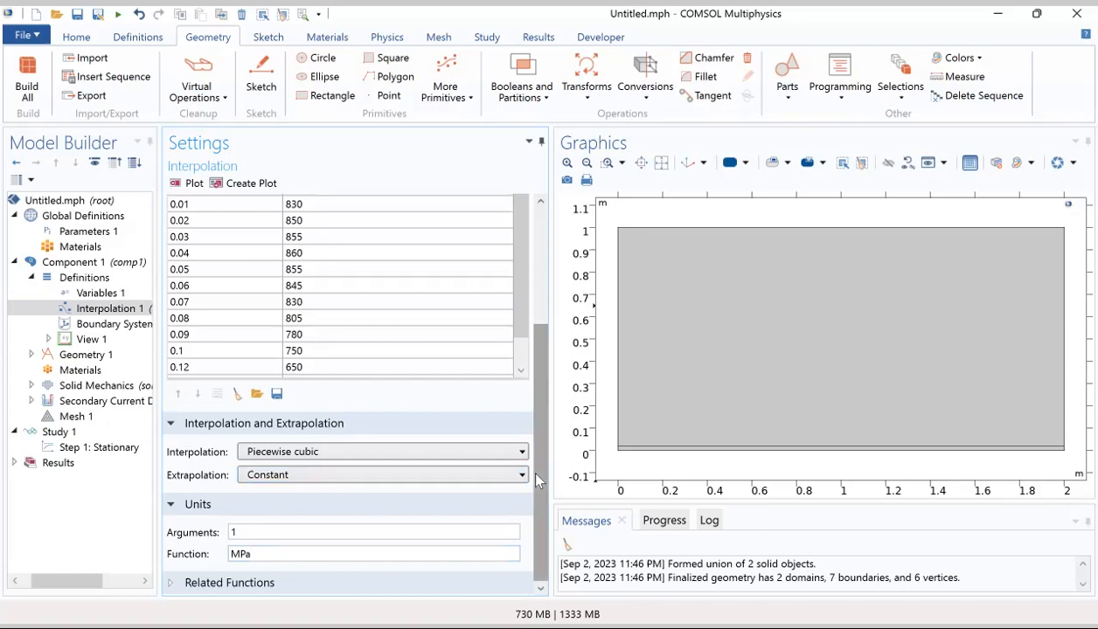
Step: Remove domain 2 from the Solid Mechanics domain selection so the physics applies only to domain 1
{"action": "left_click", "coordinate": [31, 386]}
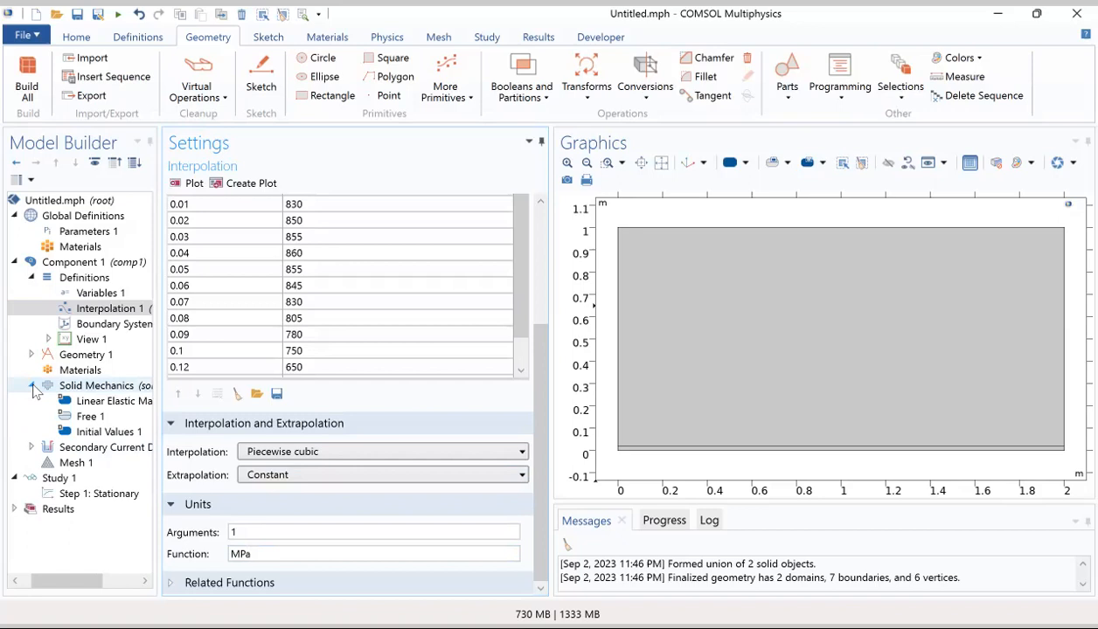
{"action": "left_click", "coordinate": [88, 388]}
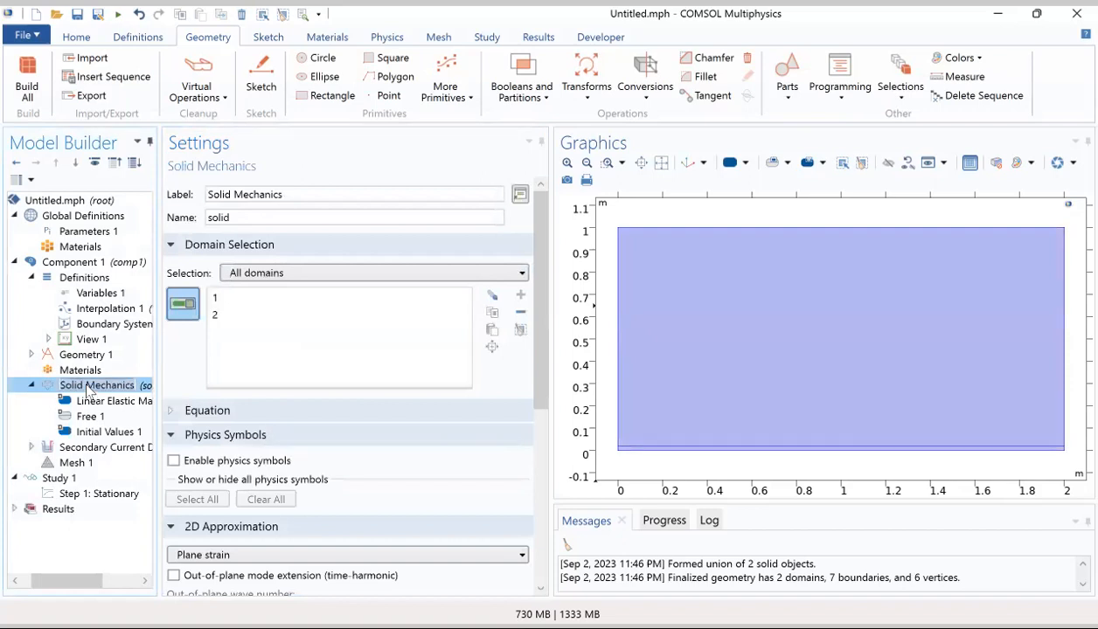
{"action": "left_click", "coordinate": [219, 317]}
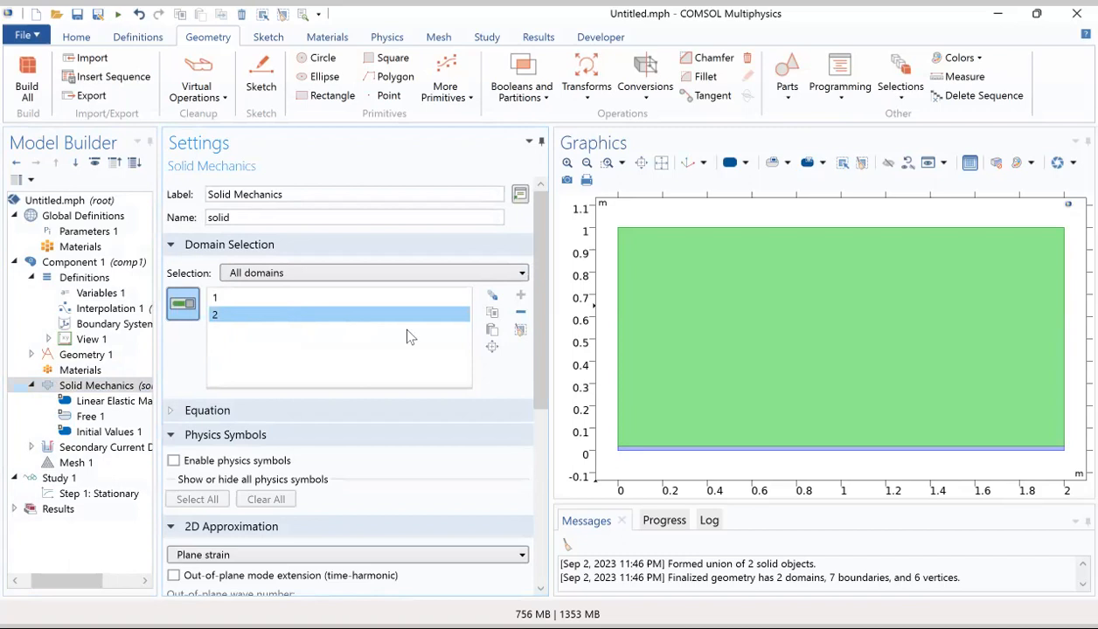
{"action": "left_click", "coordinate": [520, 313]}
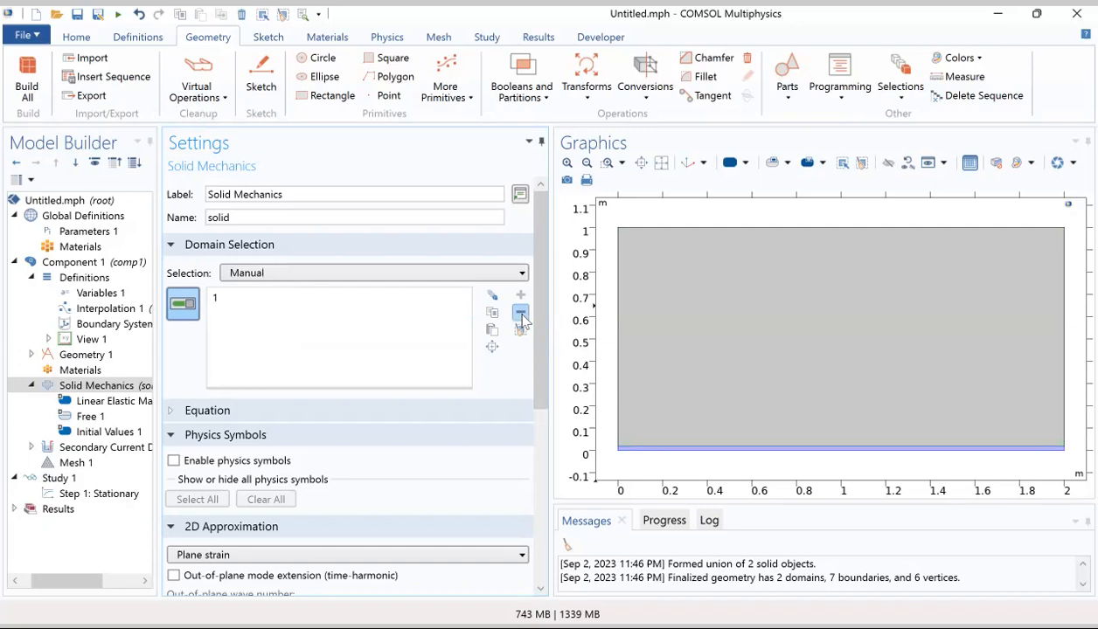
{"action": "left_click", "coordinate": [232, 300]}
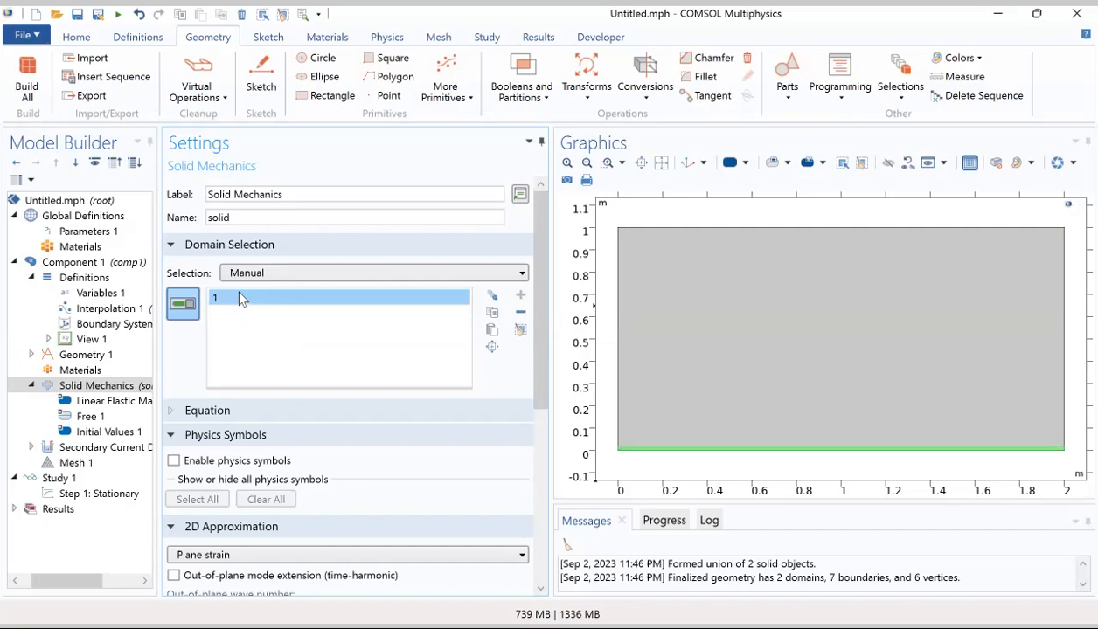
Step: Add a Plasticity attribute to Linear Elastic Material 1 under Solid Mechanics
{"action": "left_click", "coordinate": [98, 404]}
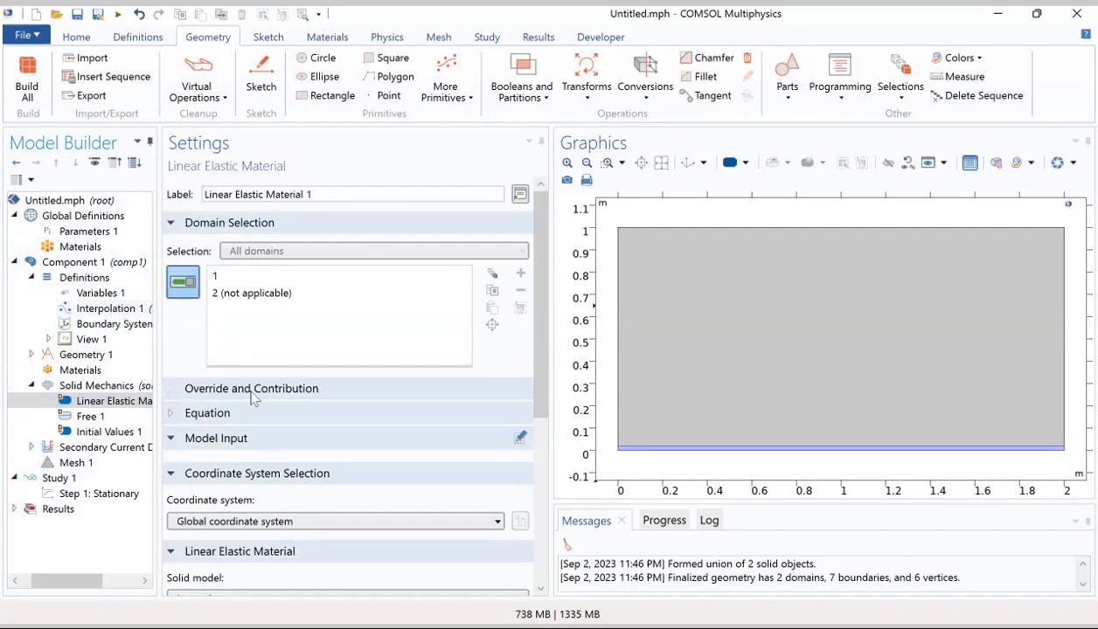
{"action": "scroll", "coordinate": [252, 397], "scroll_direction": "down", "scroll_amount": 5}
{"action": "scroll", "coordinate": [252, 398], "scroll_direction": "down", "scroll_amount": 2}
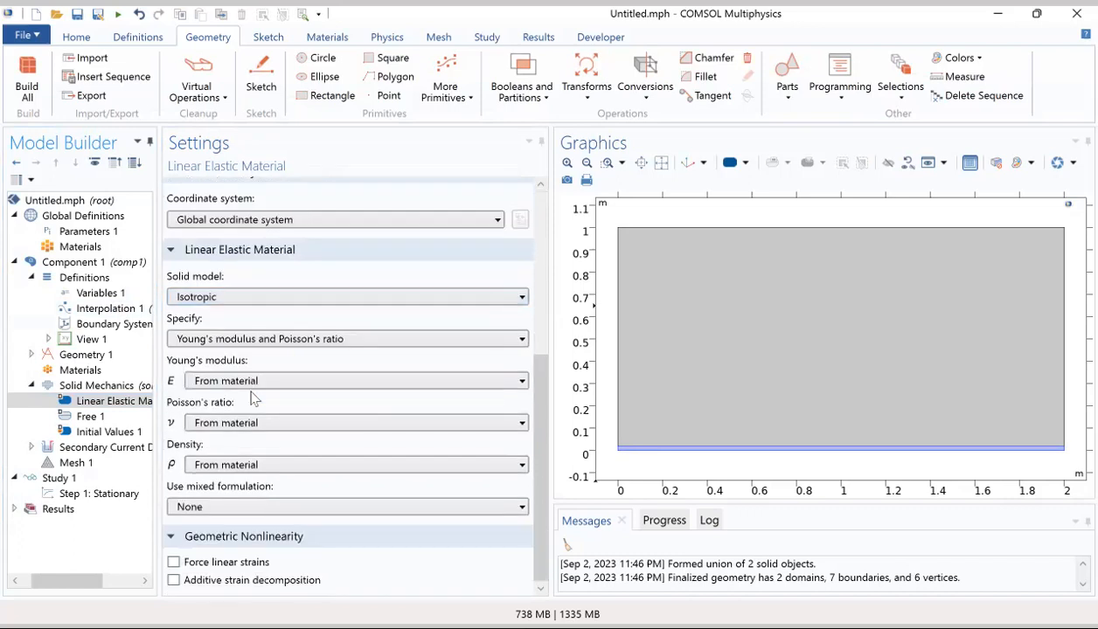
{"action": "scroll", "coordinate": [252, 397], "scroll_direction": "up", "scroll_amount": 6}
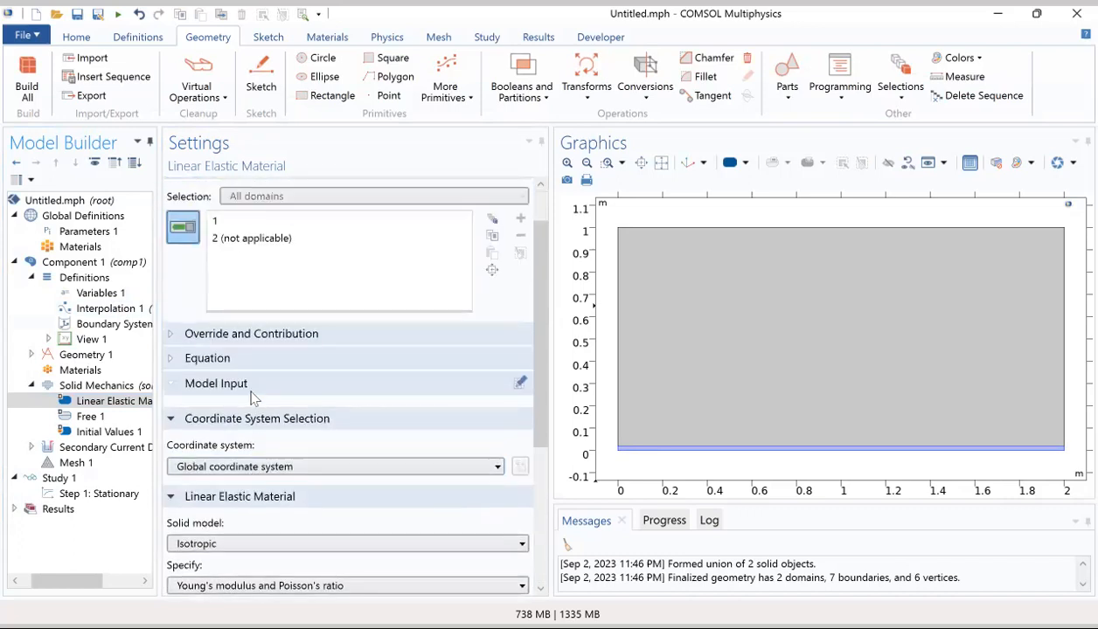
{"action": "right_click", "coordinate": [84, 406]}
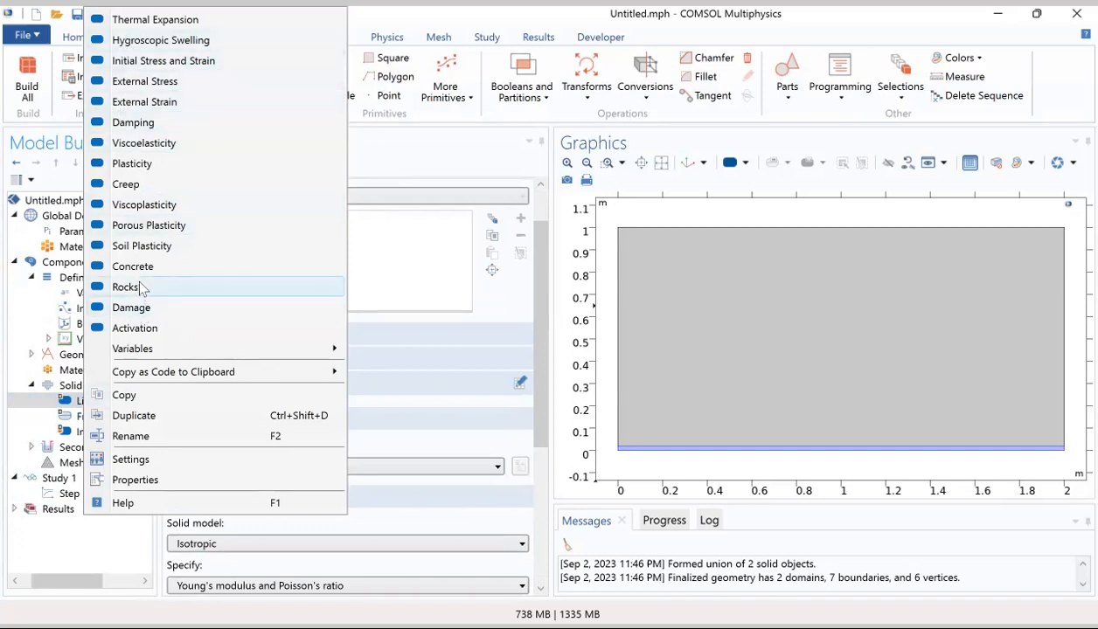
{"action": "left_click", "coordinate": [74, 399]}
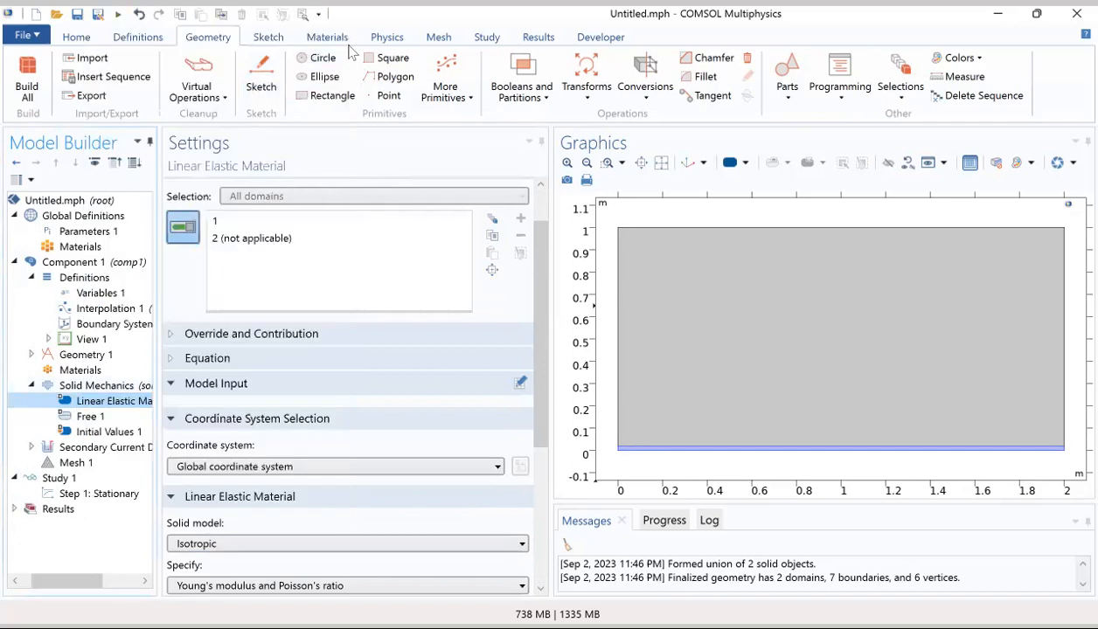
{"action": "left_click", "coordinate": [385, 37]}
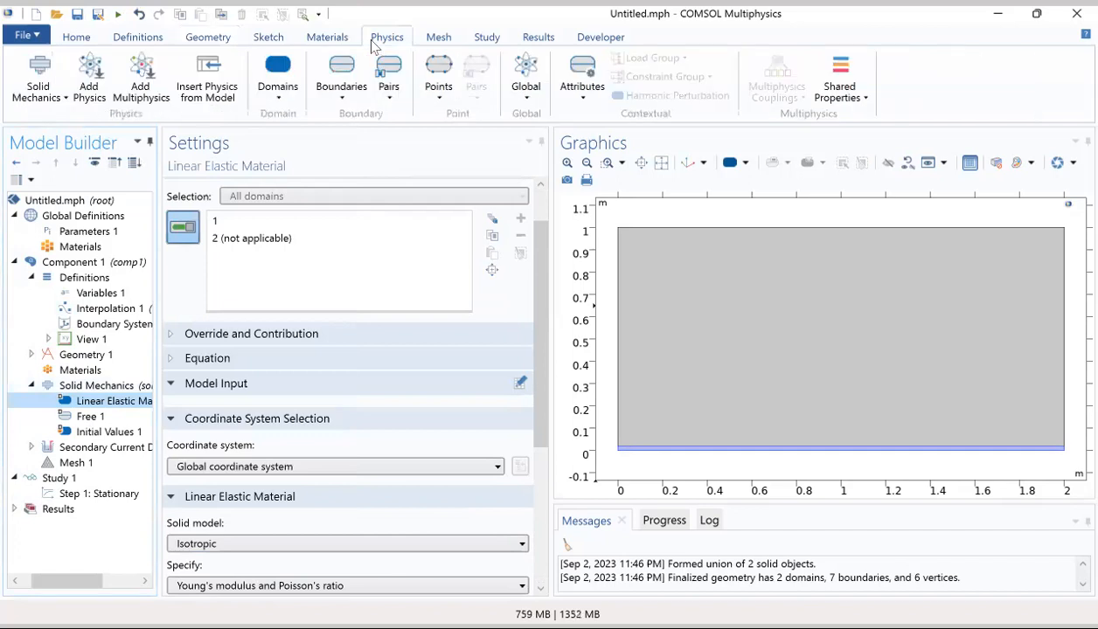
{"action": "left_click", "coordinate": [584, 99]}
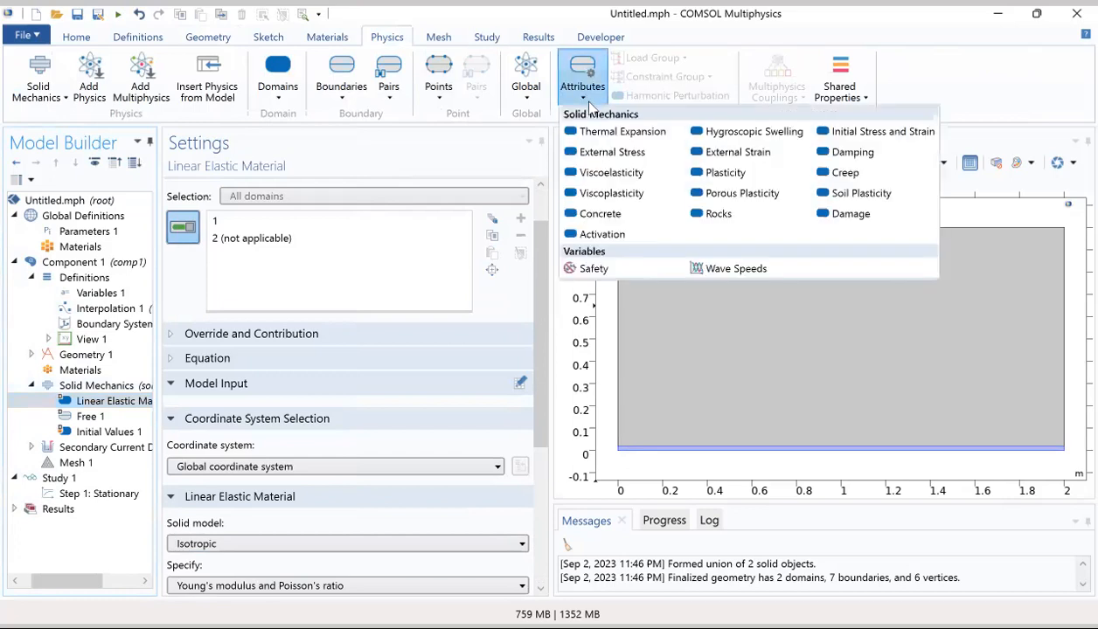
{"action": "left_click", "coordinate": [728, 179]}
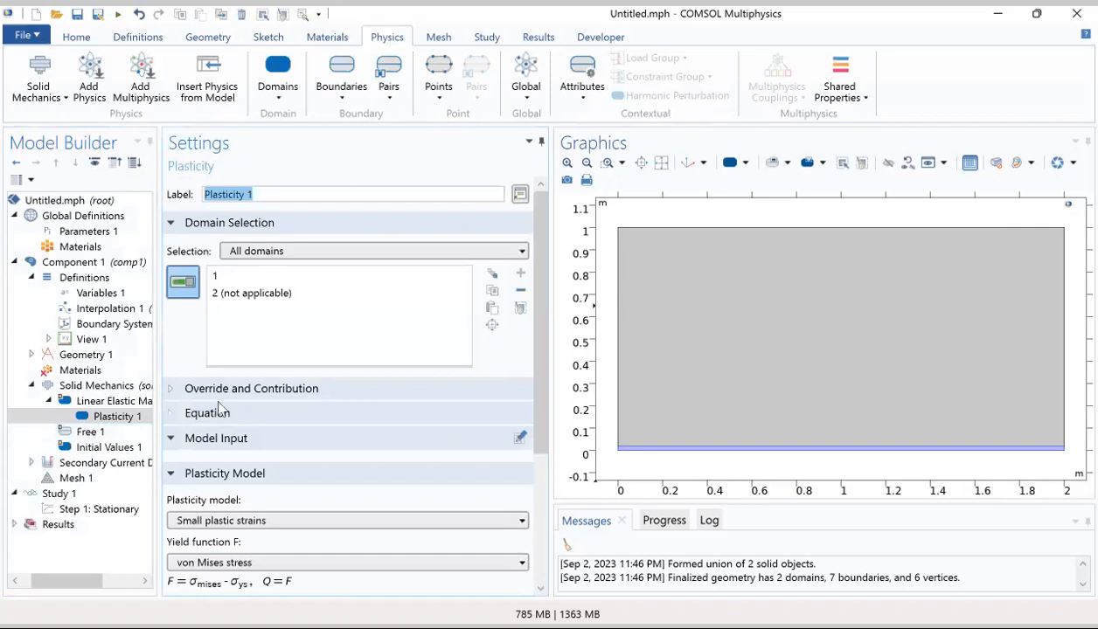
Step: Set the isotropic hardening model of Plasticity 1 to User defined, with small plastic strains and von Mises stress as the yield function
{"action": "scroll", "coordinate": [219, 411], "scroll_direction": "down", "scroll_amount": 5}
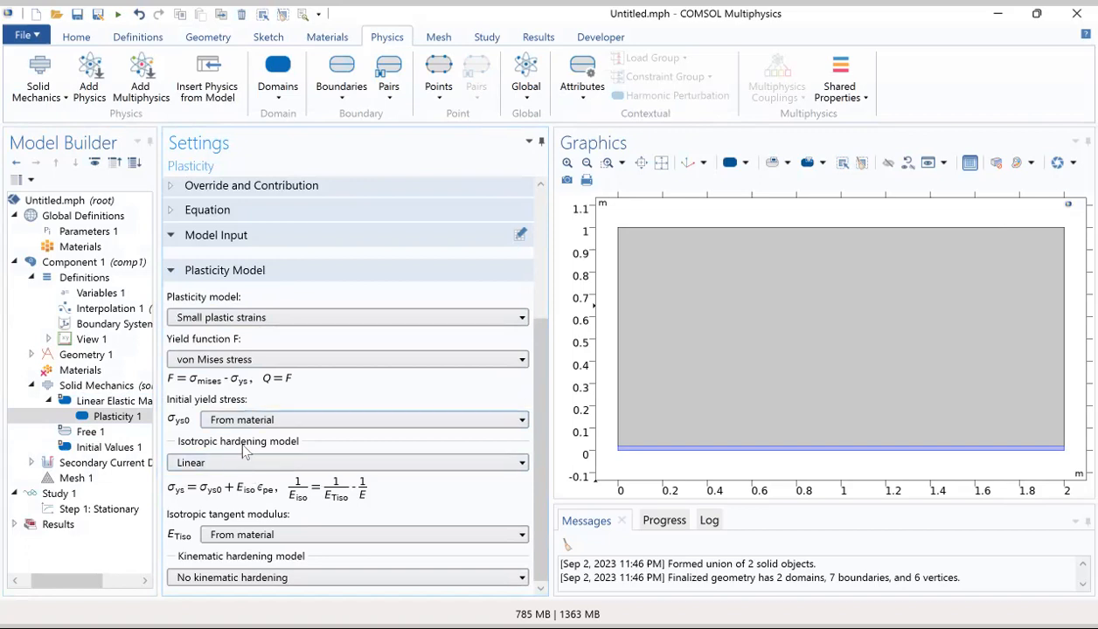
{"action": "left_click", "coordinate": [229, 316]}
{"action": "left_click", "coordinate": [234, 330]}
{"action": "left_click", "coordinate": [226, 358]}
{"action": "left_click", "coordinate": [225, 358]}
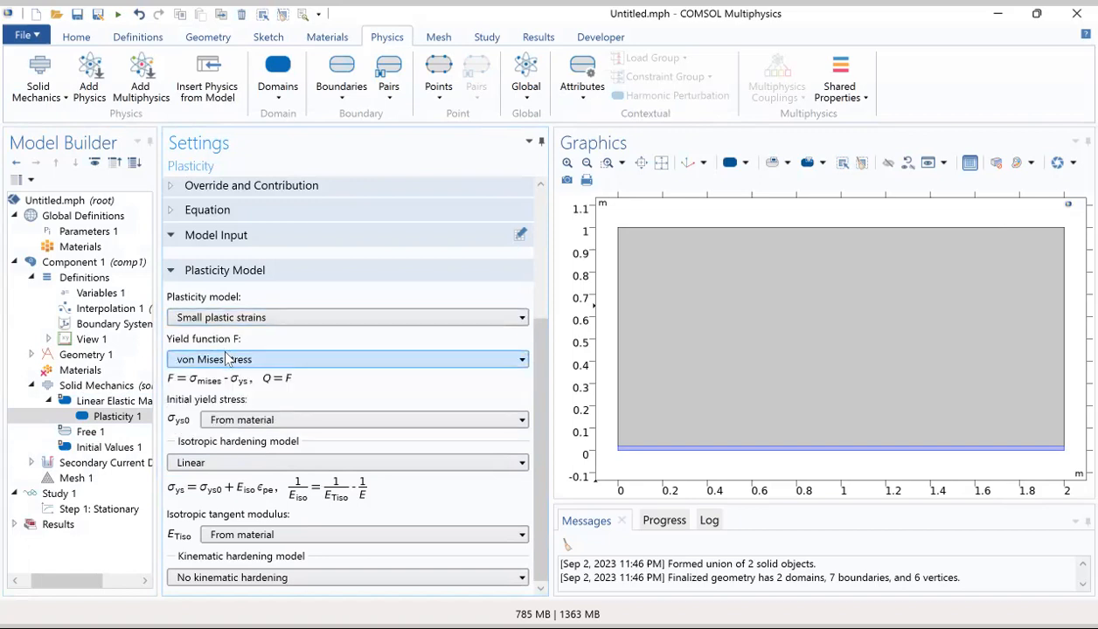
{"action": "left_click", "coordinate": [223, 465]}
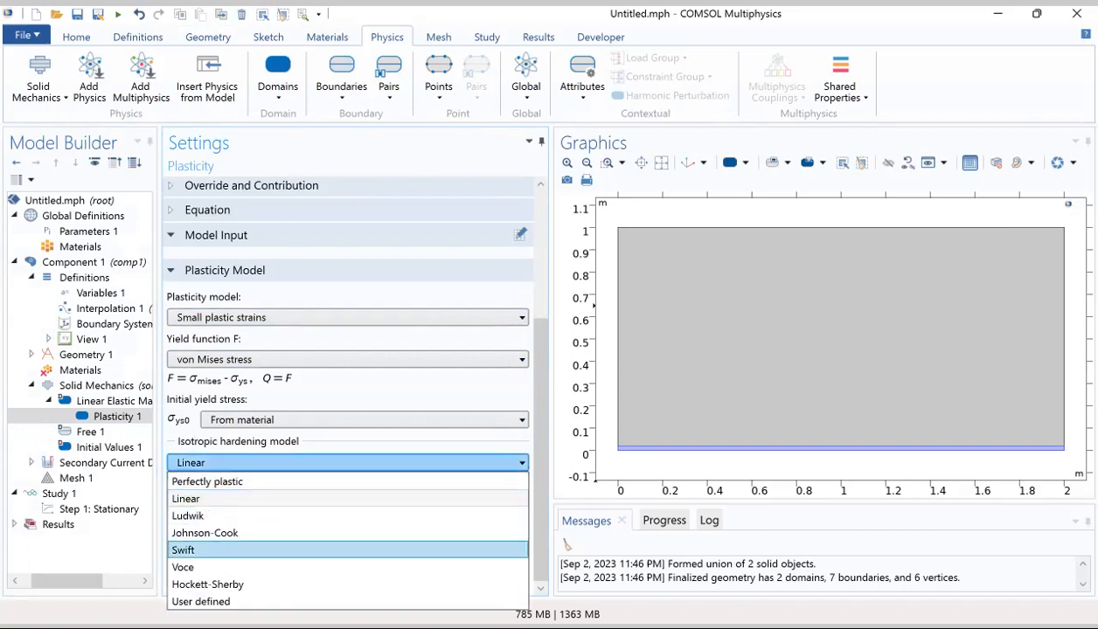
{"action": "left_click", "coordinate": [210, 601]}
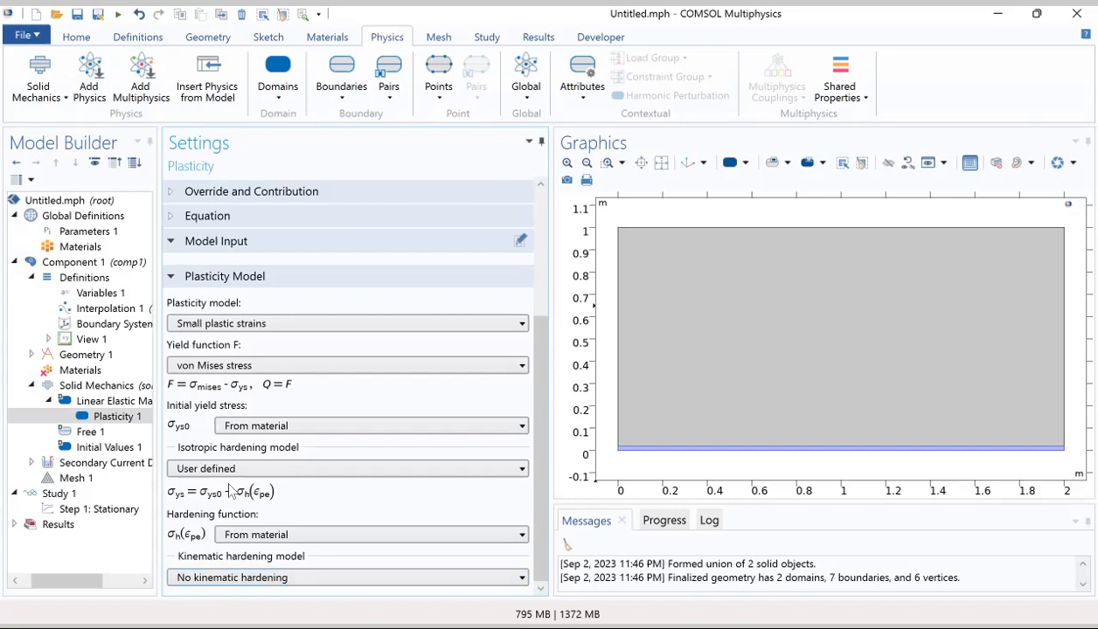
Step: Add the built-in High-strength alloy steel to the component's materials and restrict it to domain 1
{"action": "left_click", "coordinate": [90, 375]}
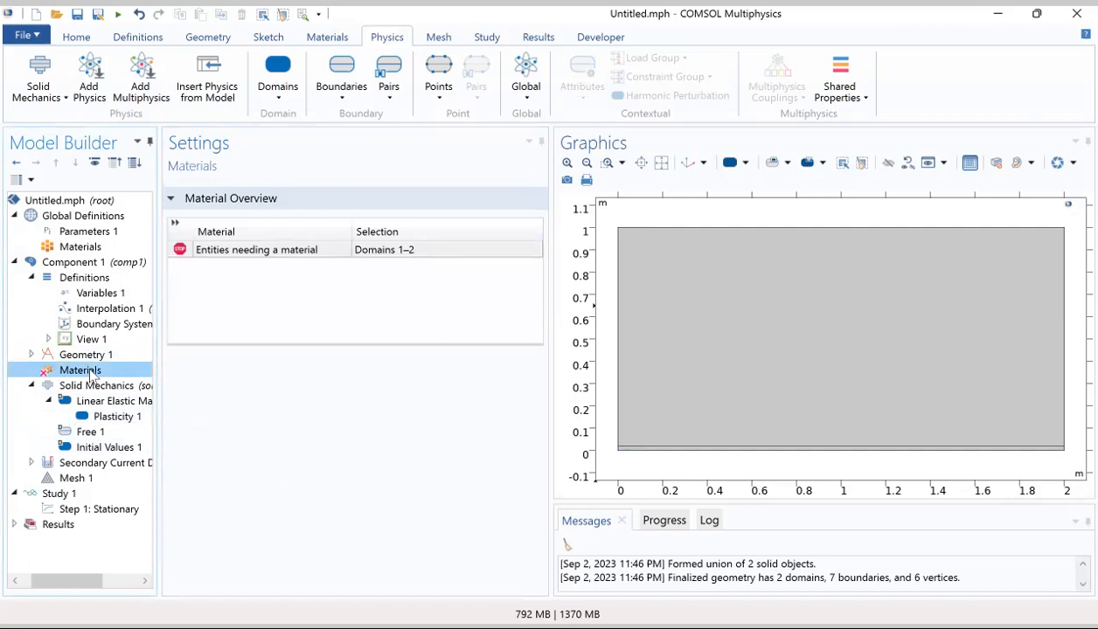
{"action": "left_click", "coordinate": [323, 37]}
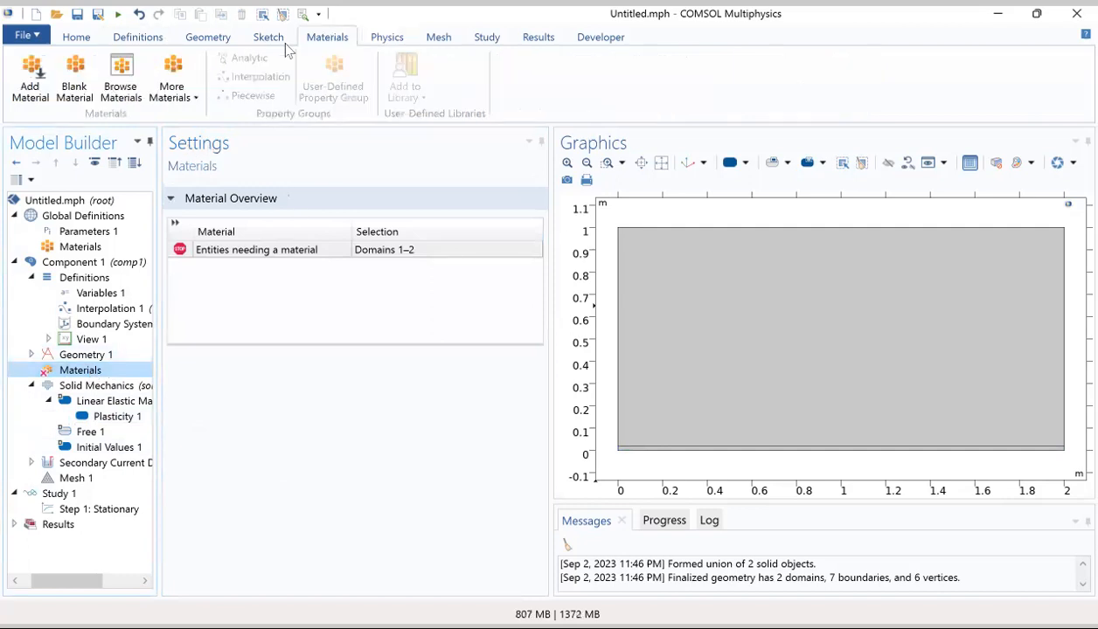
{"action": "left_click", "coordinate": [29, 85]}
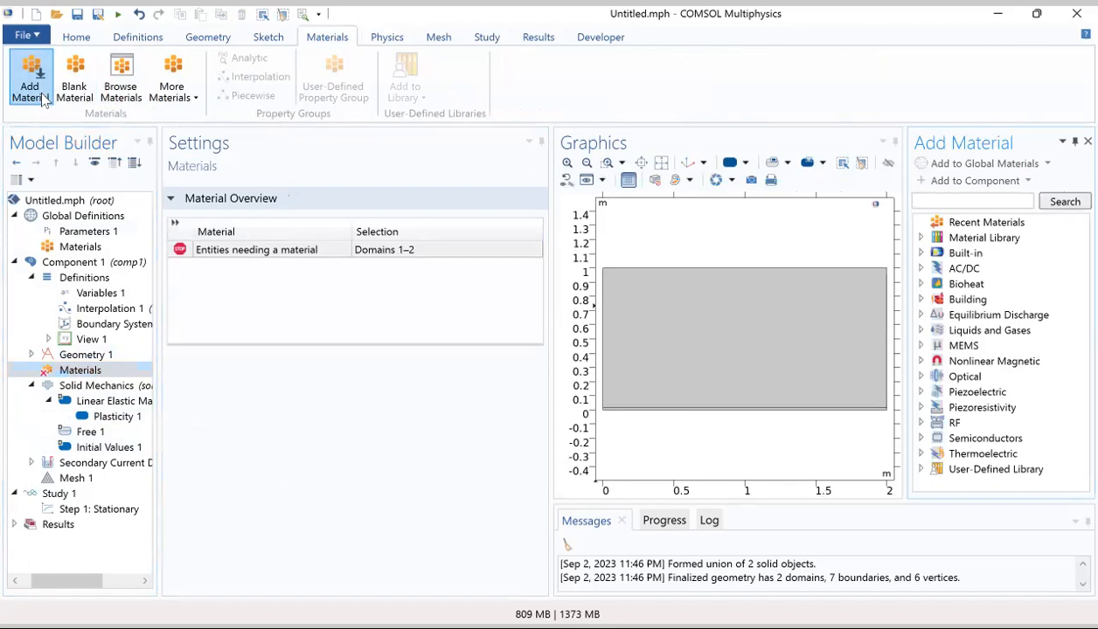
{"action": "left_click", "coordinate": [920, 253]}
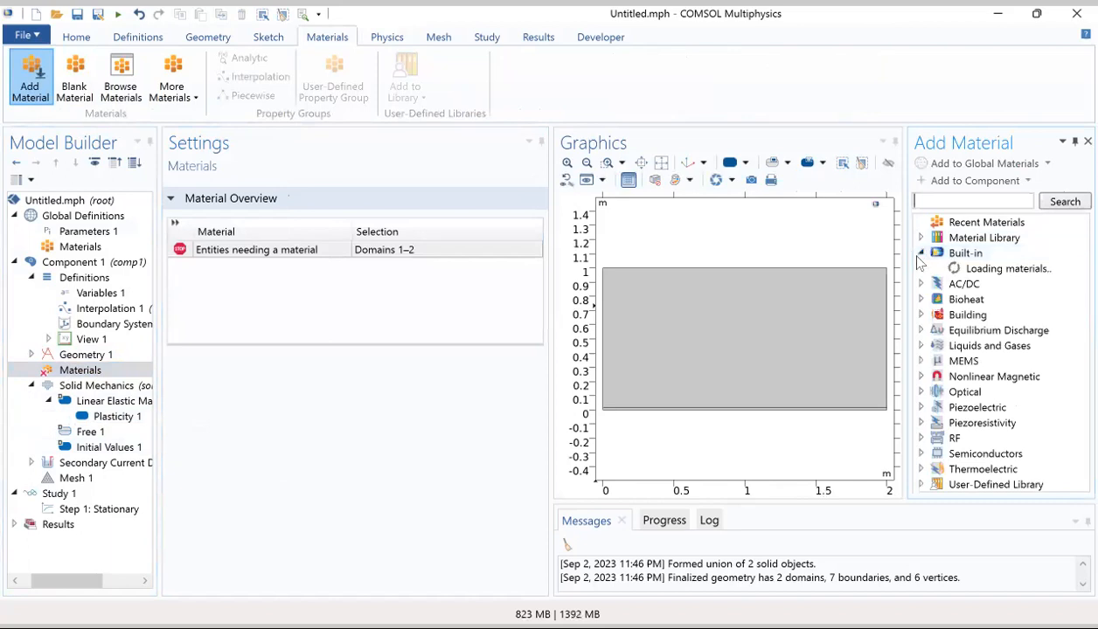
{"action": "scroll", "coordinate": [987, 337], "scroll_direction": "down", "scroll_amount": 1}
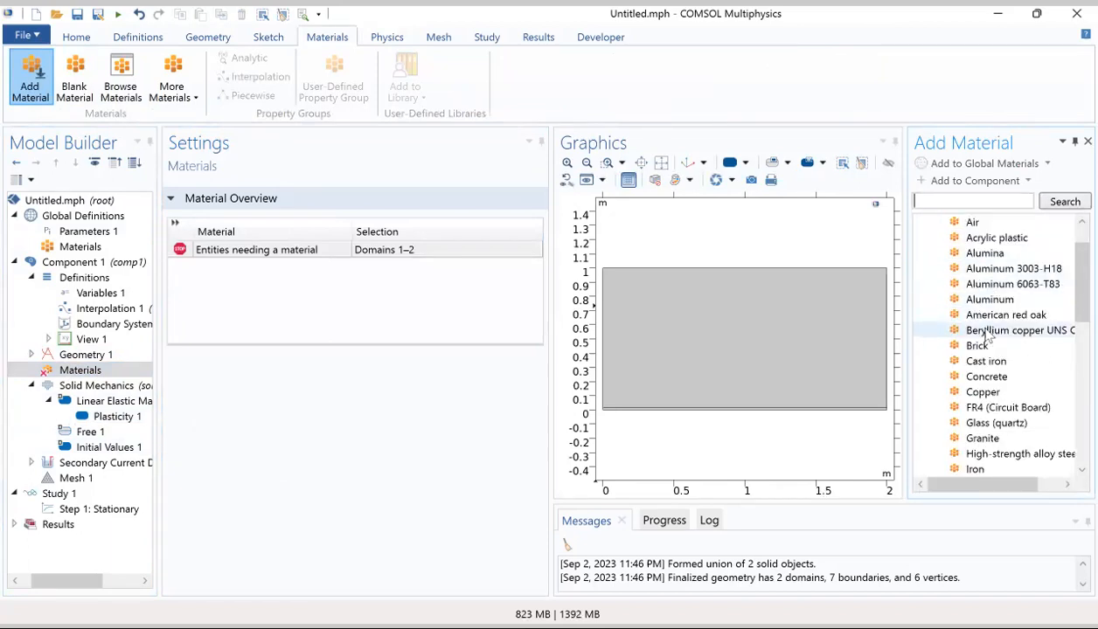
{"action": "scroll", "coordinate": [986, 333], "scroll_direction": "down", "scroll_amount": 6}
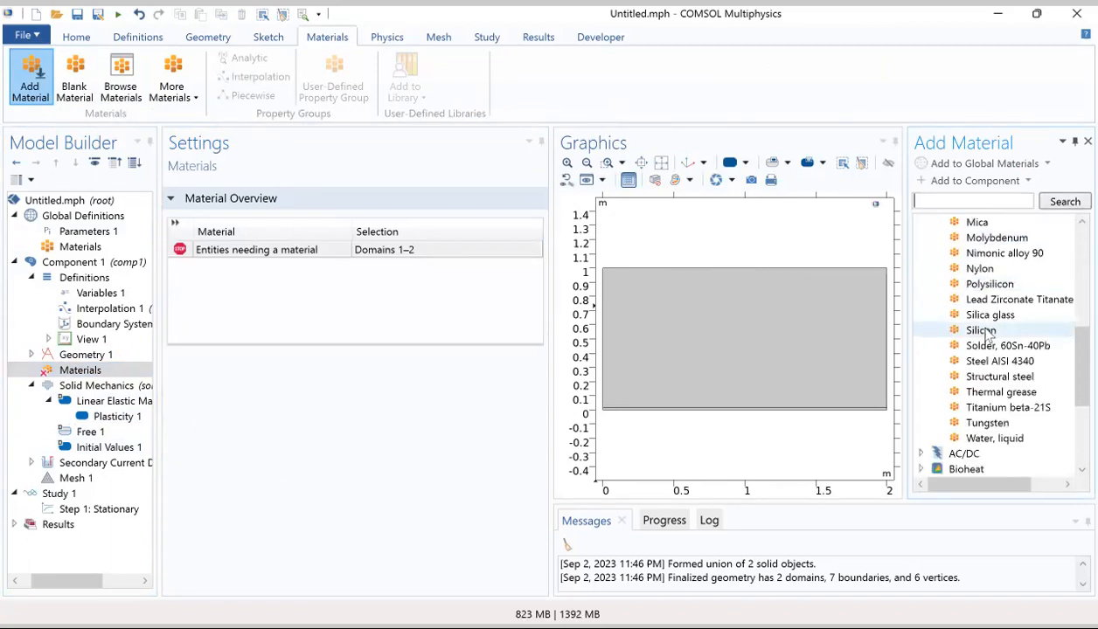
{"action": "scroll", "coordinate": [986, 336], "scroll_direction": "up", "scroll_amount": 4}
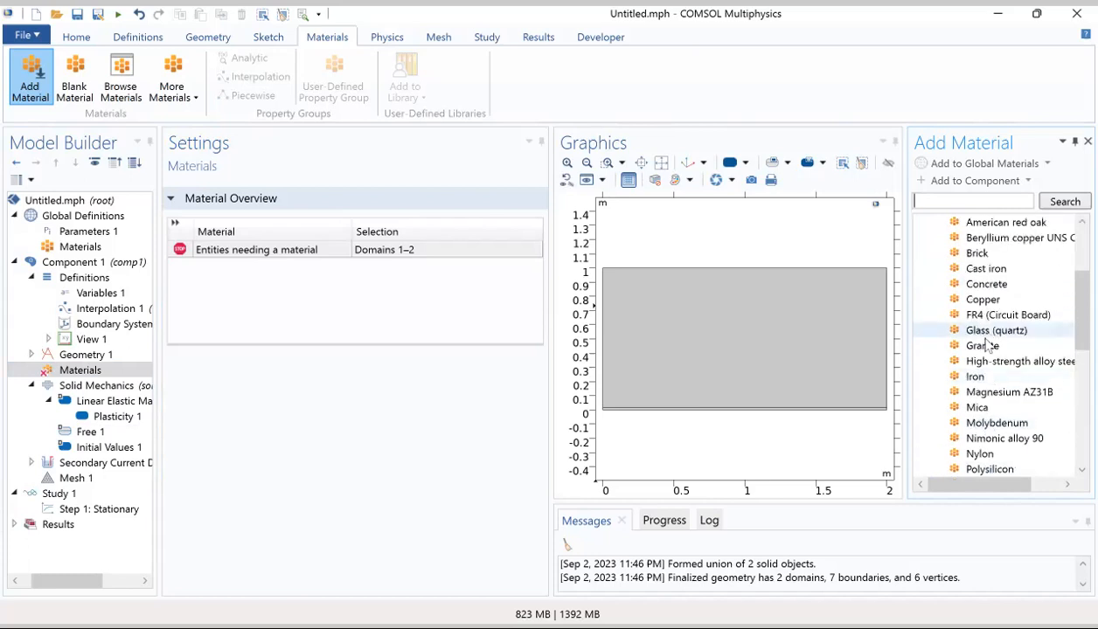
{"action": "left_click", "coordinate": [989, 363]}
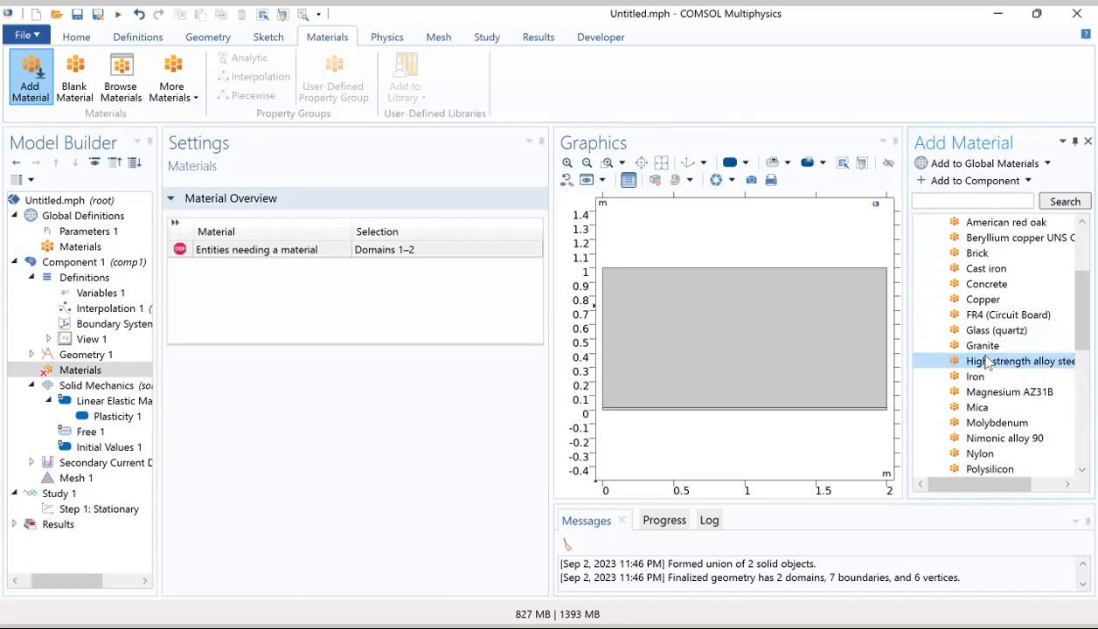
{"action": "double_click", "coordinate": [987, 362]}
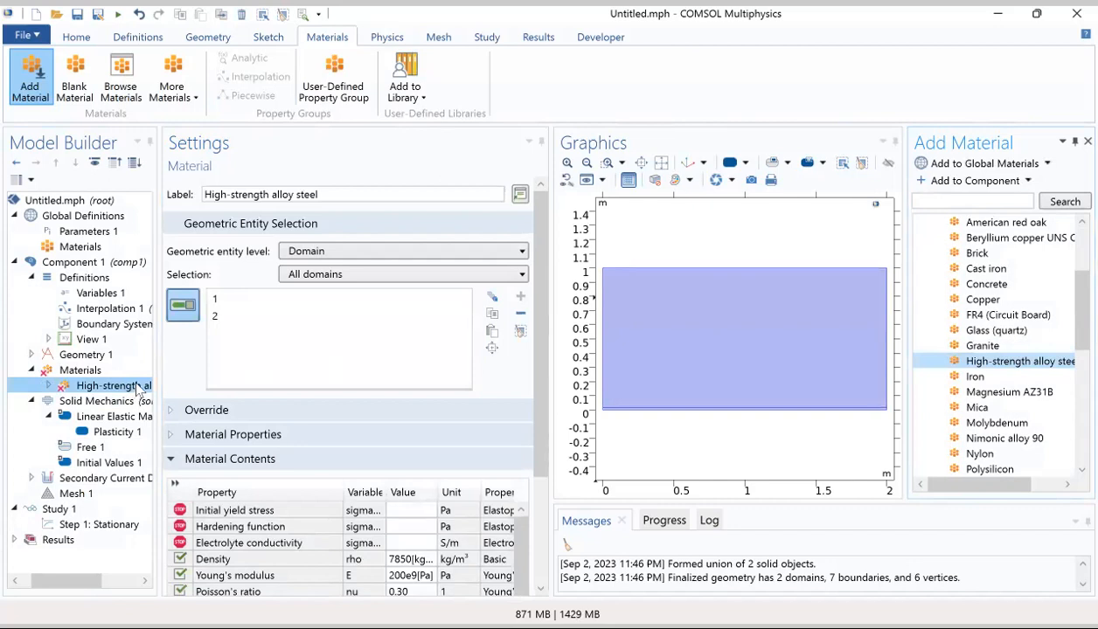
{"action": "left_click", "coordinate": [216, 319]}
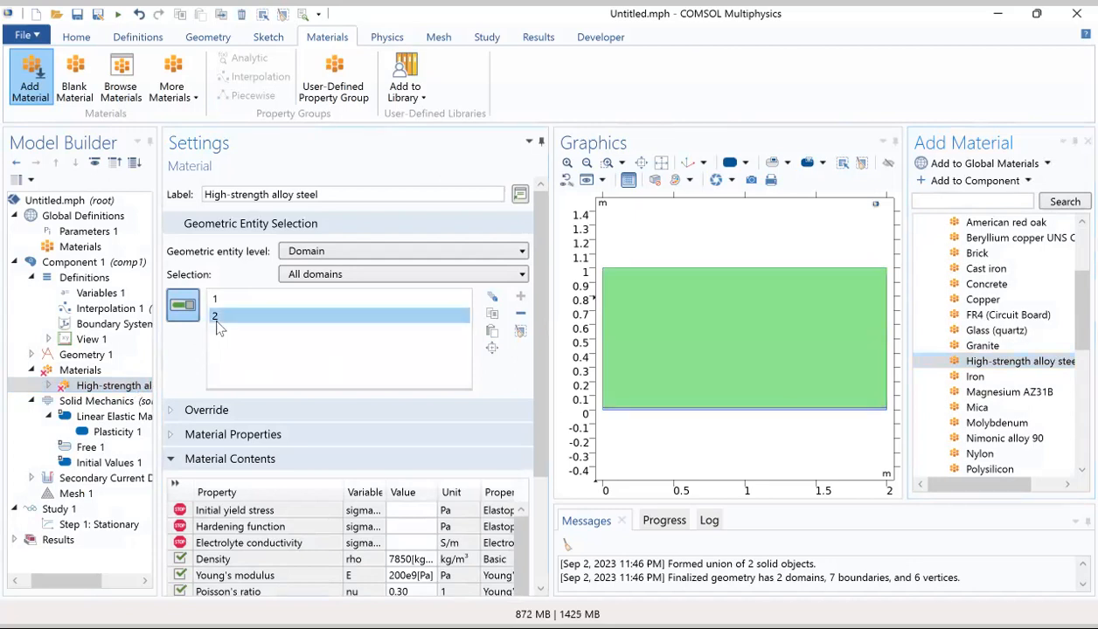
{"action": "left_click", "coordinate": [520, 314]}
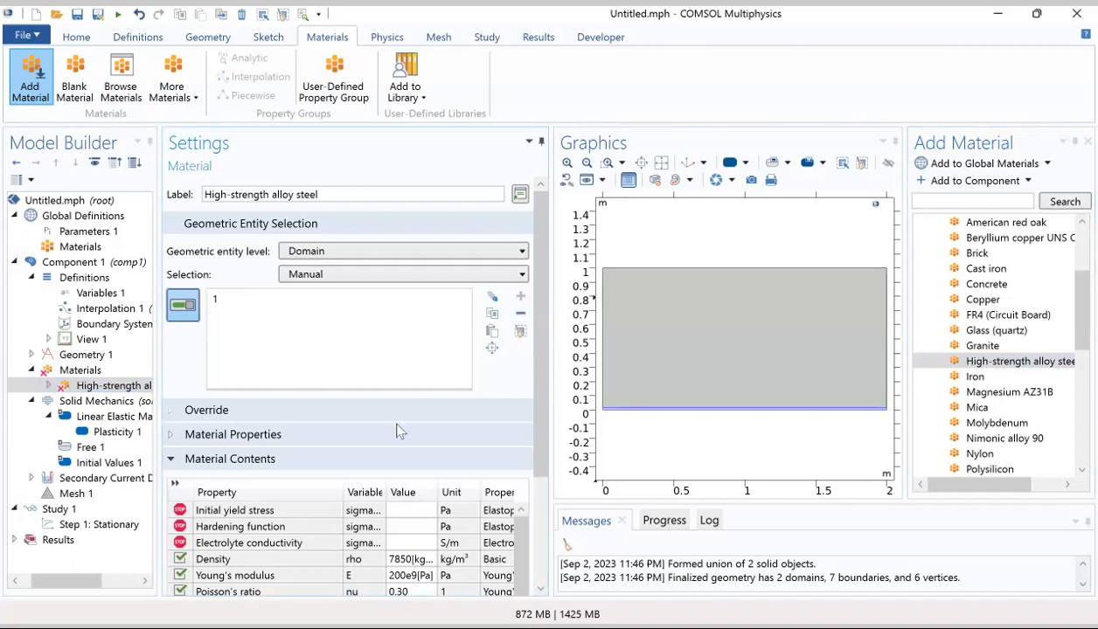
Step: Set the initial yield stress of High-strength alloy steel to 806e6 Pa in its material contents
{"action": "left_click_drag", "start_coordinate": [539, 473], "coordinate": [536, 565]}
{"action": "left_click", "coordinate": [402, 375]}
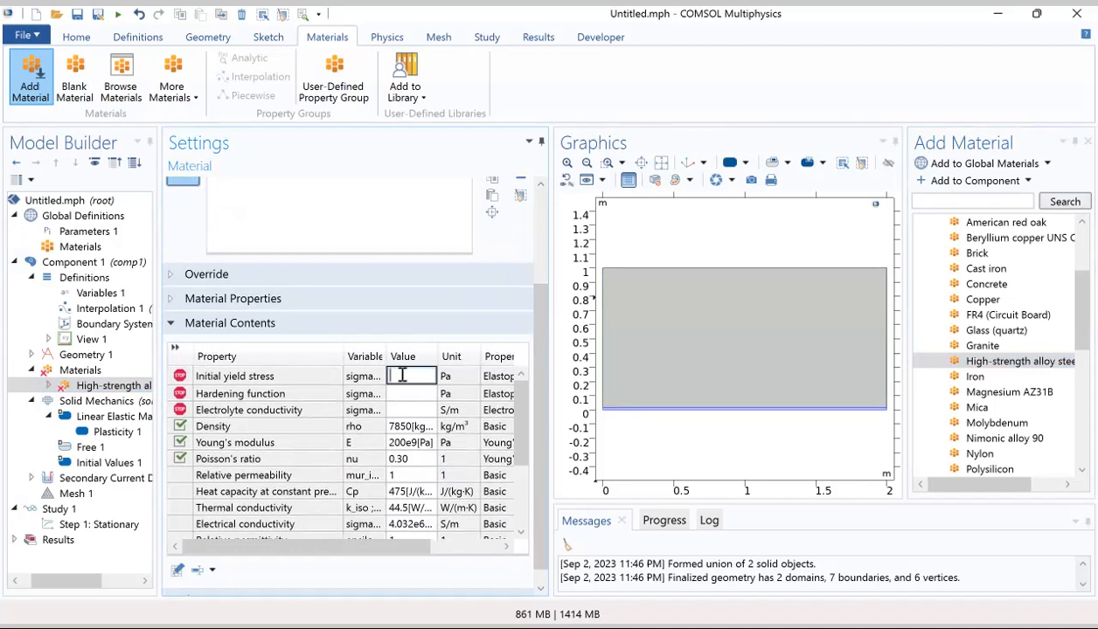
{"action": "type", "text": "806e6"}
{"action": "left_click", "coordinate": [425, 395]}
{"action": "left_click", "coordinate": [420, 376]}
{"action": "left_click", "coordinate": [416, 393]}
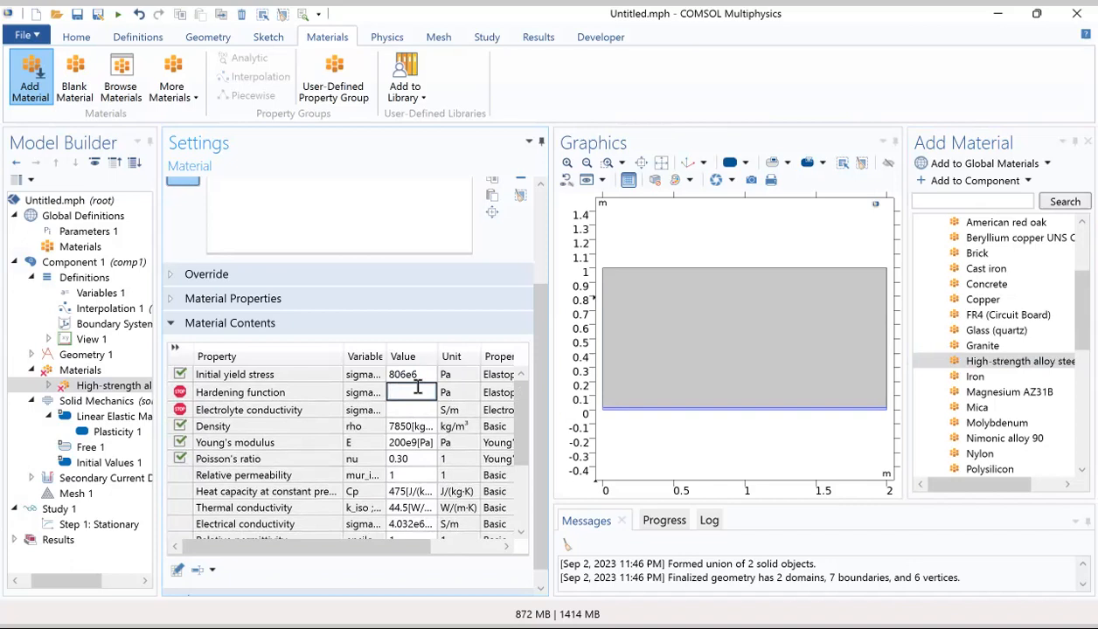
{"action": "left_click", "coordinate": [318, 390]}
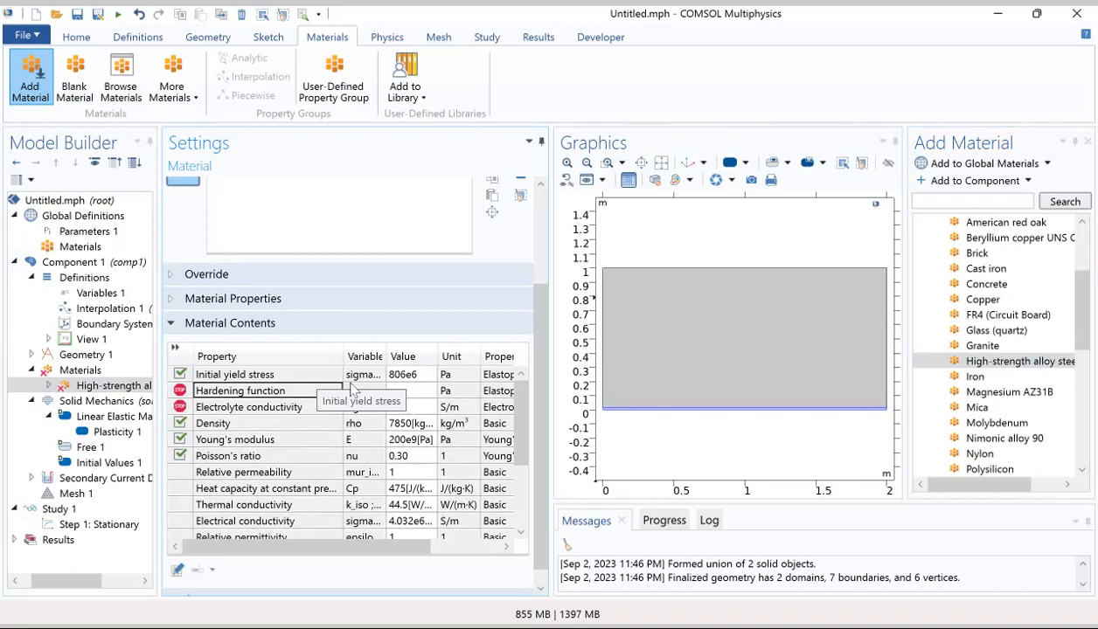
Step: Set the Young's modulus of High-strength alloy steel to 207e9[Pa]
{"action": "scroll", "coordinate": [336, 432], "scroll_direction": "down", "scroll_amount": 3}
{"action": "scroll", "coordinate": [337, 432], "scroll_direction": "up", "scroll_amount": 3}
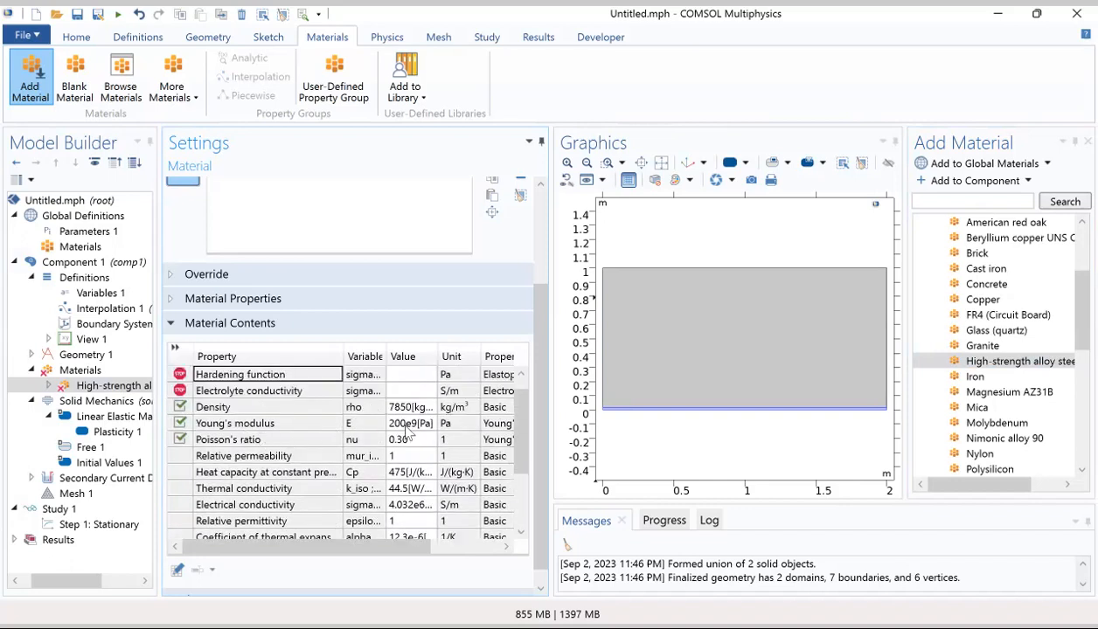
{"action": "left_click", "coordinate": [400, 424]}
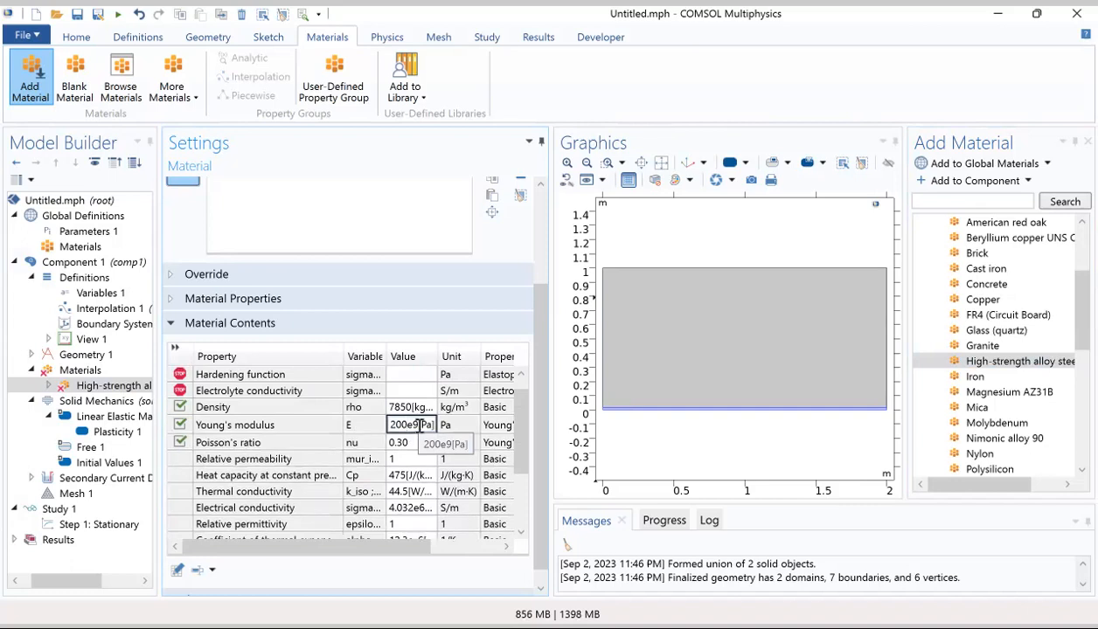
{"action": "left_click_drag", "start_coordinate": [419, 425], "coordinate": [397, 425]}
{"action": "left_click", "coordinate": [397, 425]}
{"action": "type", "text": "7"}
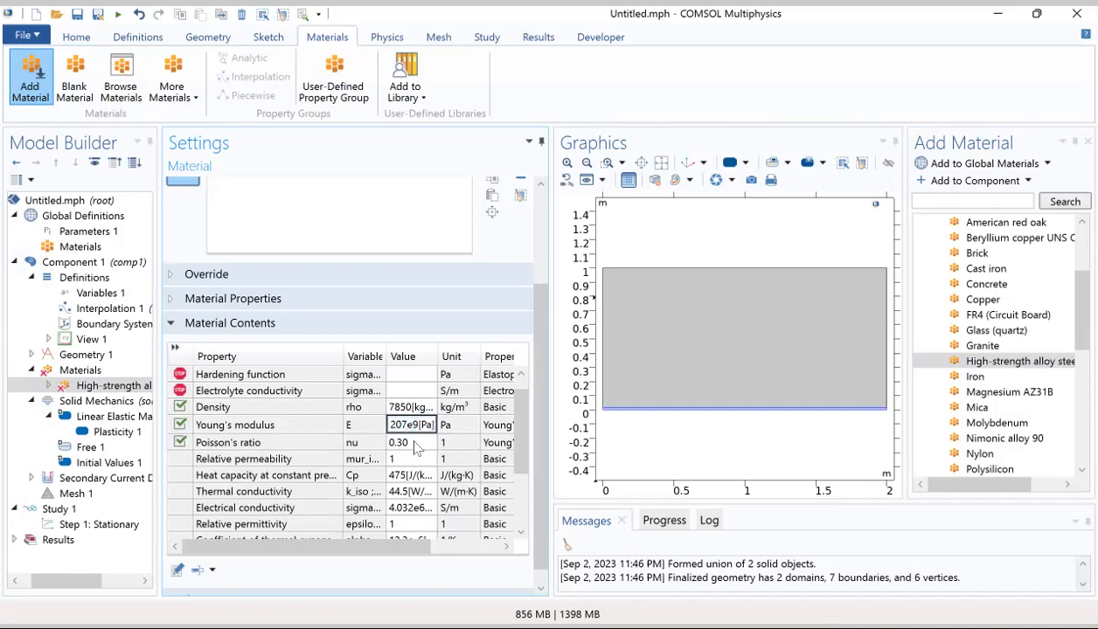
Step: Set the Poisson's ratio of High-strength alloy steel to 0.33 in its material contents
{"action": "left_click", "coordinate": [416, 441]}
{"action": "left_click", "coordinate": [416, 441]}
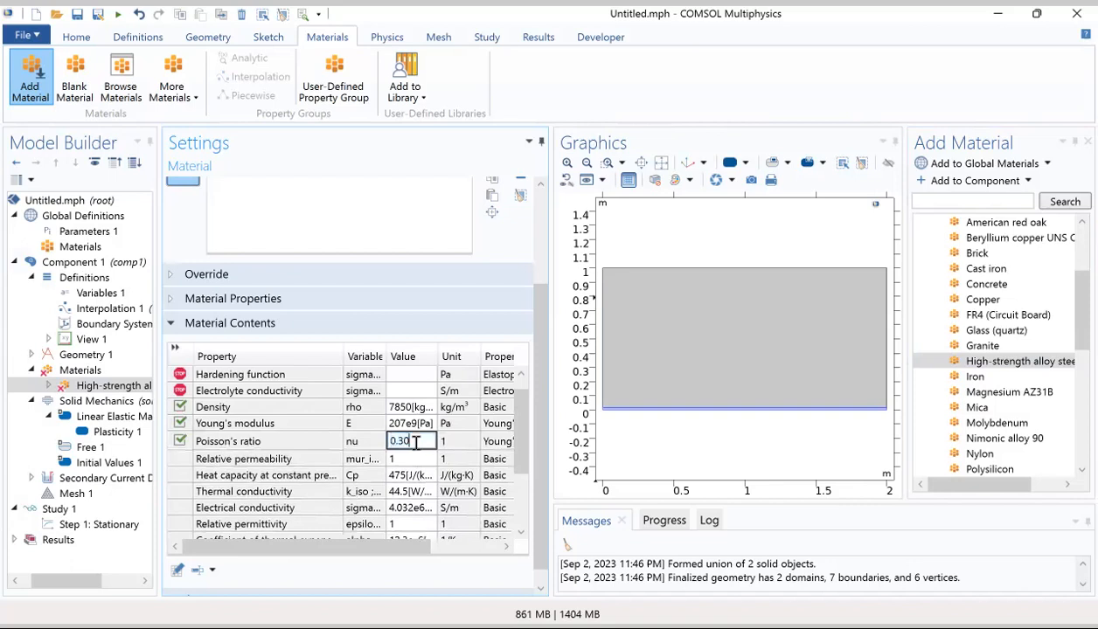
{"action": "key", "text": "BackSpace"}
{"action": "type", "text": "3"}
{"action": "left_click", "coordinate": [379, 388]}
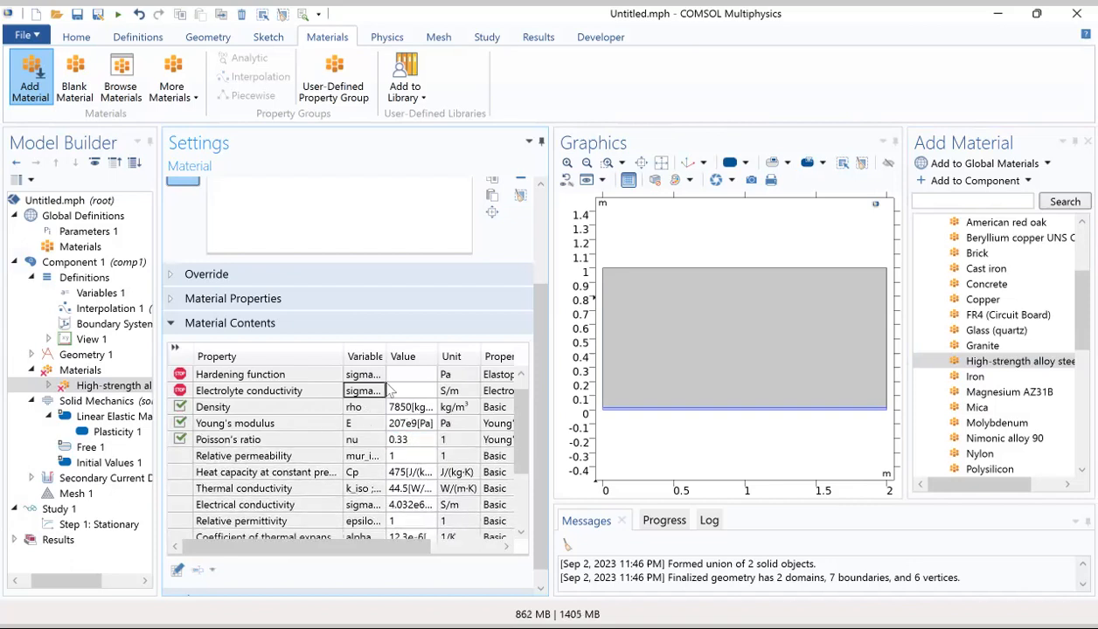
Step: Set the hardening function of High-strength alloy steel to the variable hardening
{"action": "scroll", "coordinate": [393, 393], "scroll_direction": "up", "scroll_amount": 1}
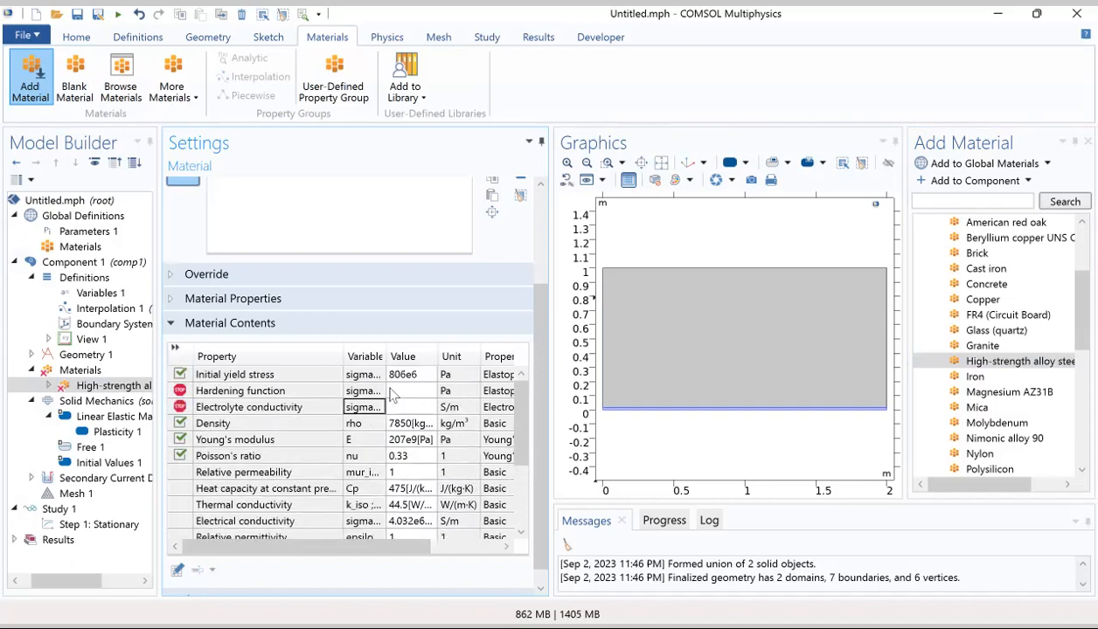
{"action": "left_click", "coordinate": [290, 393]}
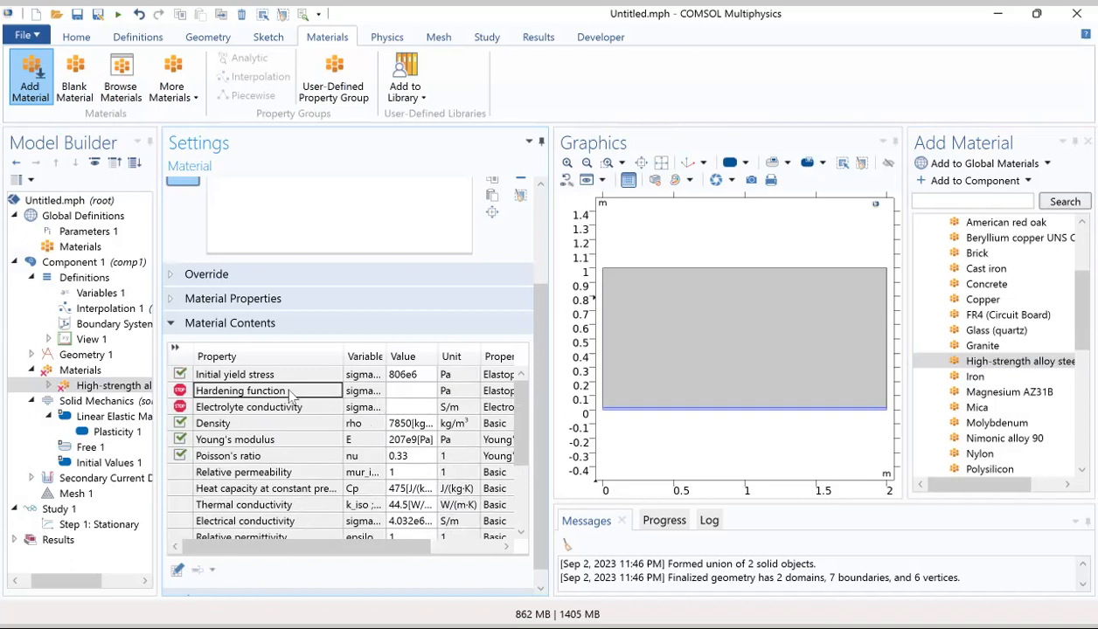
{"action": "left_click", "coordinate": [402, 393]}
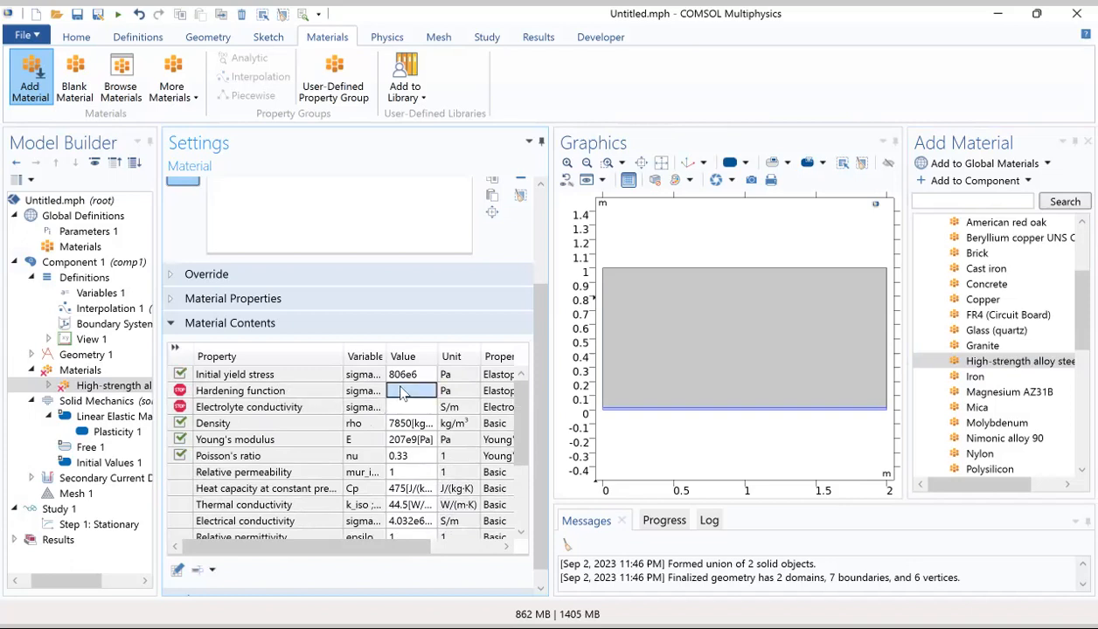
{"action": "type", "text": "ha"}
{"action": "type", "text": "rden"}
{"action": "type", "text": "in"}
{"action": "type", "text": "g"}
{"action": "left_click", "coordinate": [408, 410]}
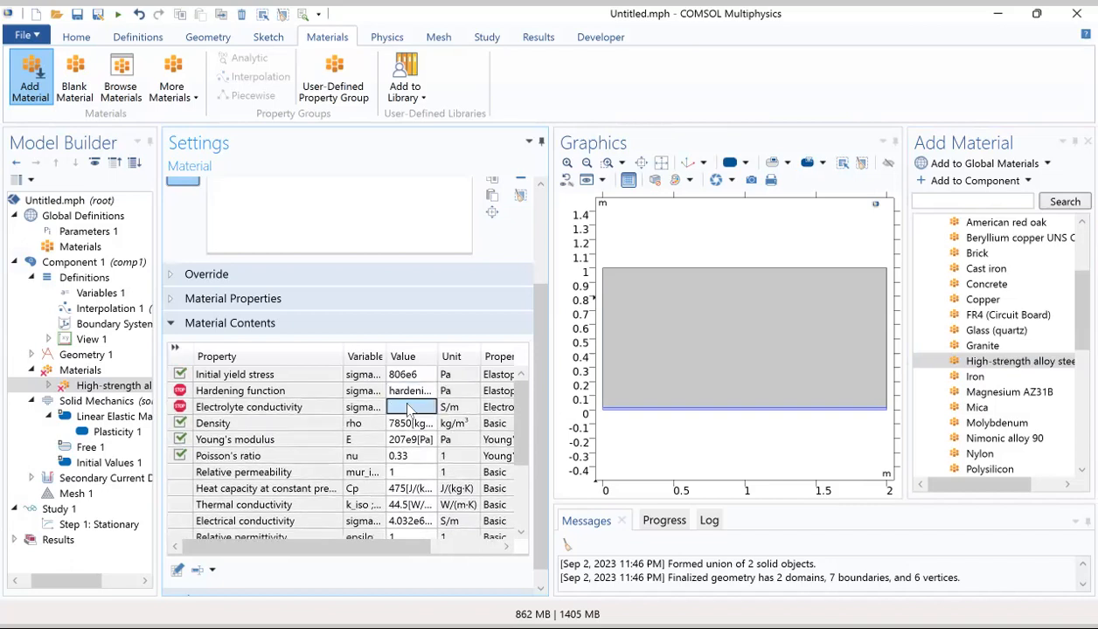
Step: Review the global parameters, the component variables, the Plasticity 1 settings and the steel's material contents
{"action": "left_click", "coordinate": [70, 232]}
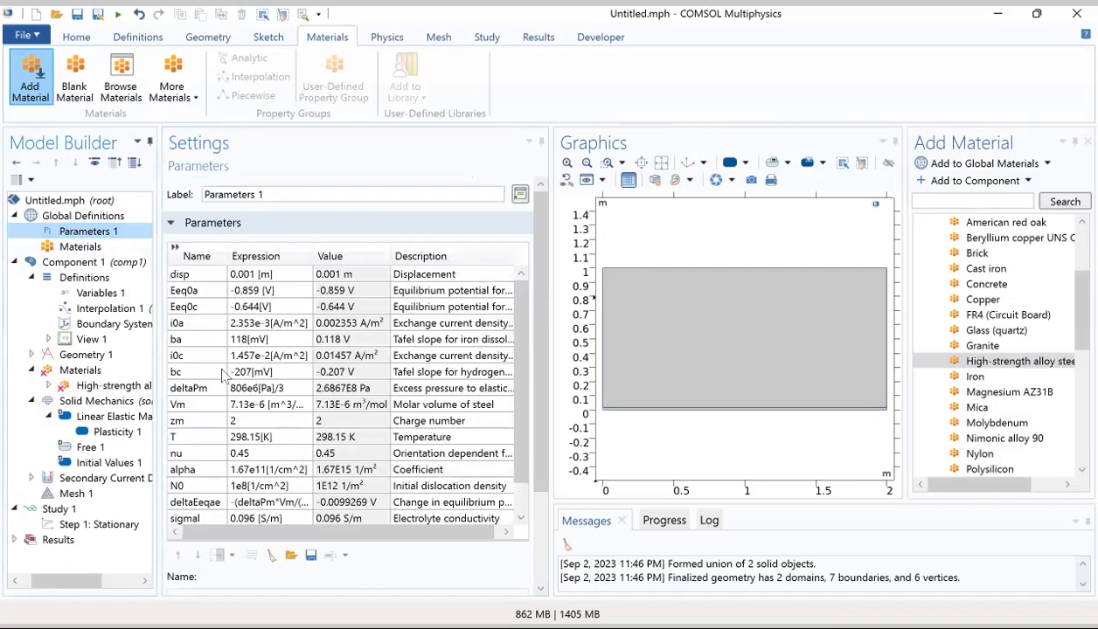
{"action": "scroll", "coordinate": [224, 376], "scroll_direction": "down", "scroll_amount": 2}
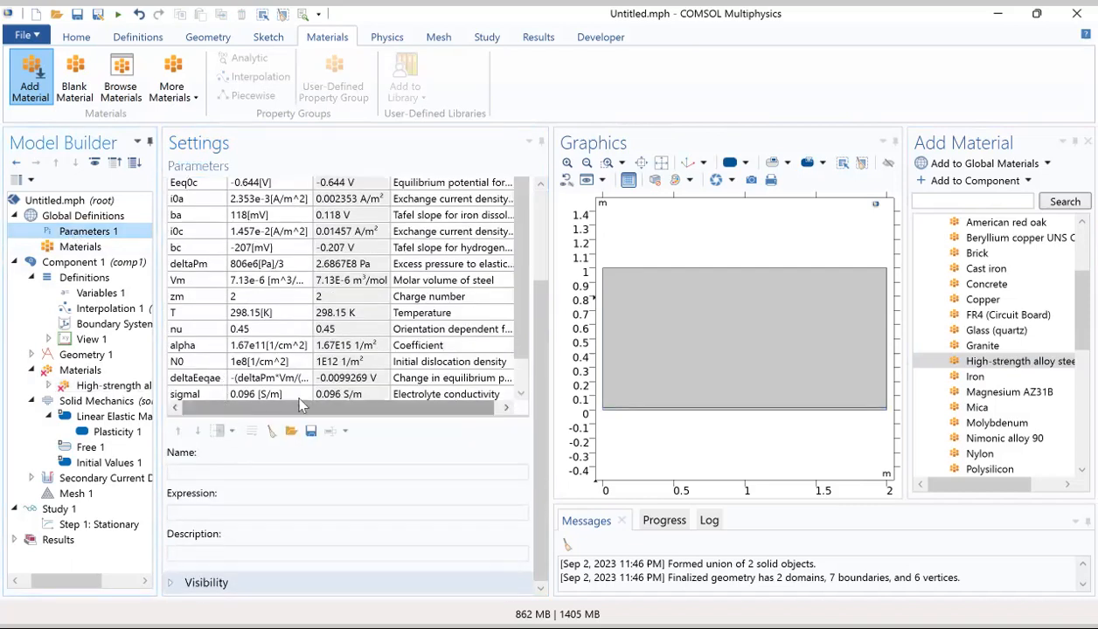
{"action": "scroll", "coordinate": [522, 272], "scroll_direction": "down", "scroll_amount": 1}
{"action": "scroll", "coordinate": [522, 272], "scroll_direction": "up", "scroll_amount": 1}
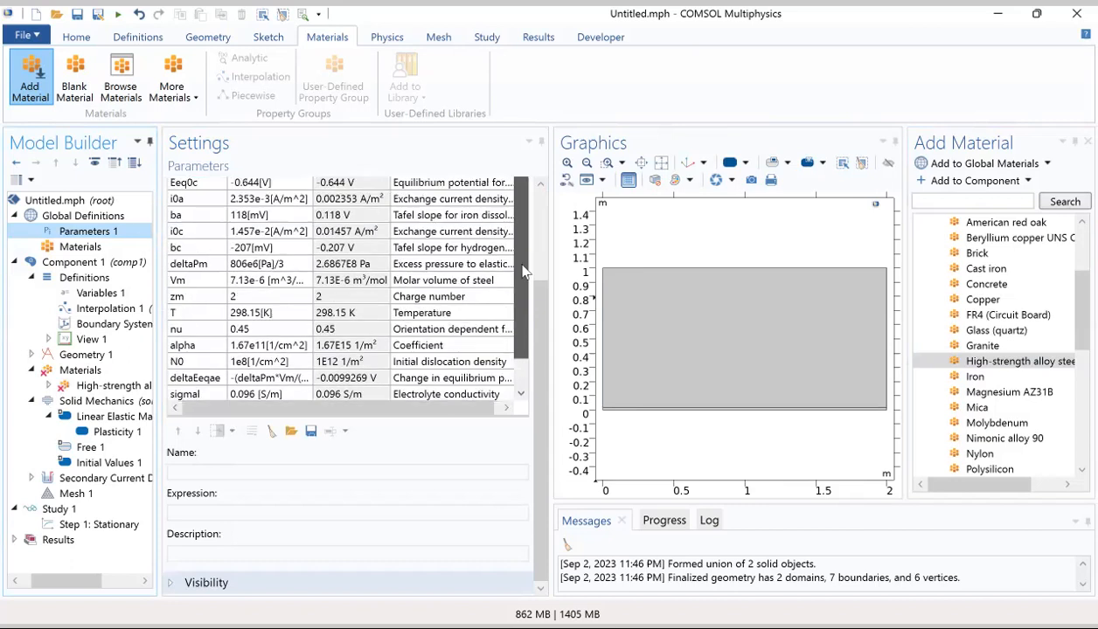
{"action": "left_click", "coordinate": [96, 294]}
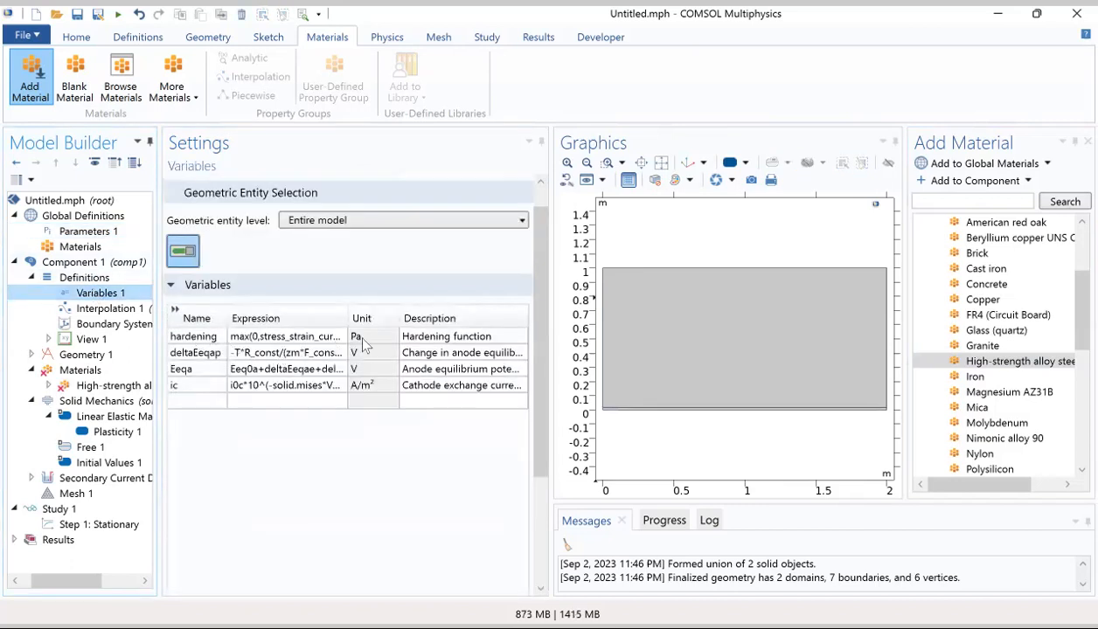
{"action": "left_click", "coordinate": [112, 434]}
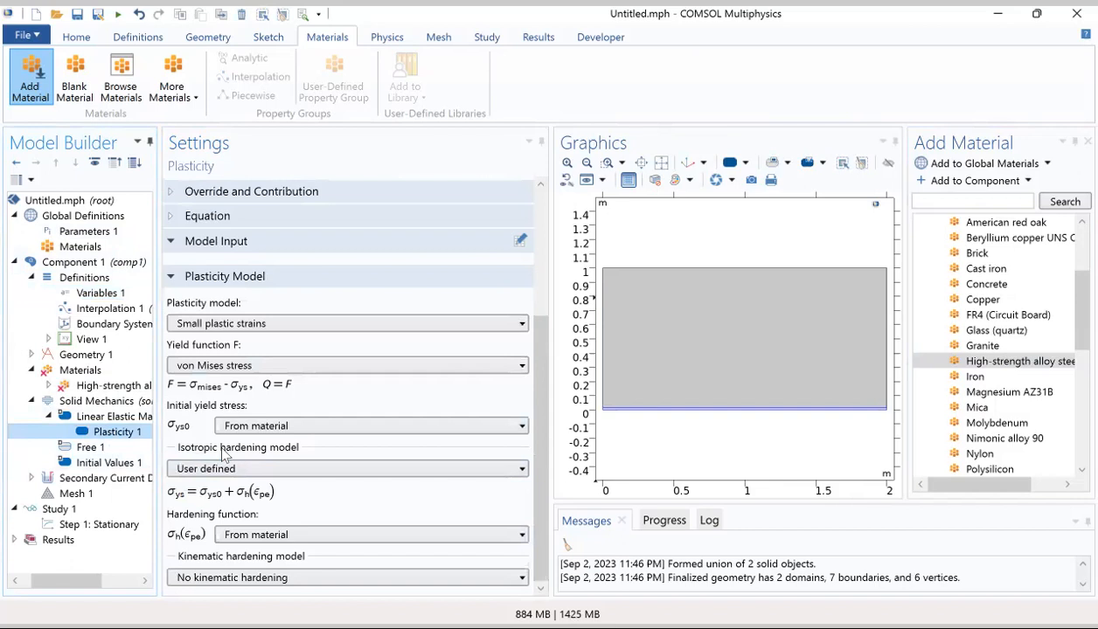
{"action": "left_click", "coordinate": [96, 386]}
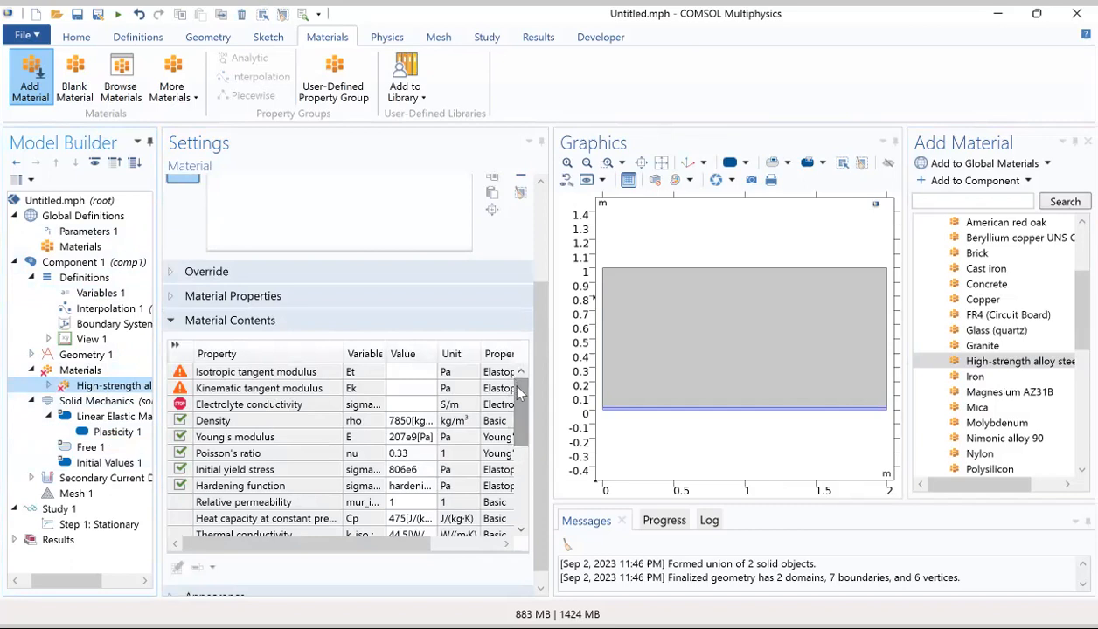
{"action": "left_click_drag", "start_coordinate": [515, 393], "coordinate": [513, 447]}
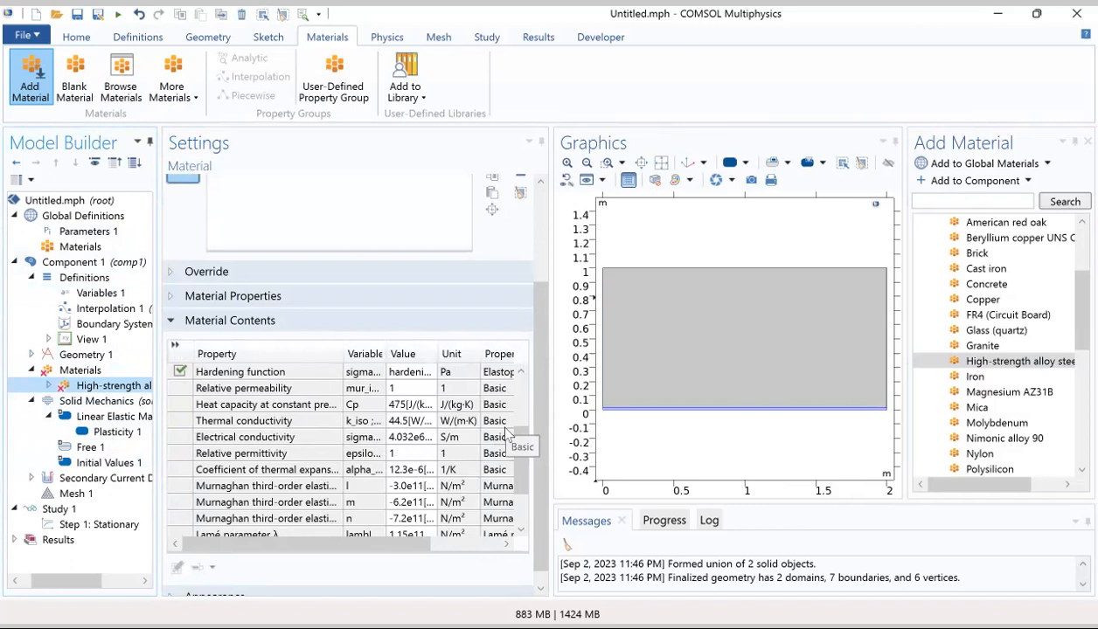
Step: Review the Solid Mechanics interface settings and its available boundary conditions
{"action": "left_click", "coordinate": [129, 403]}
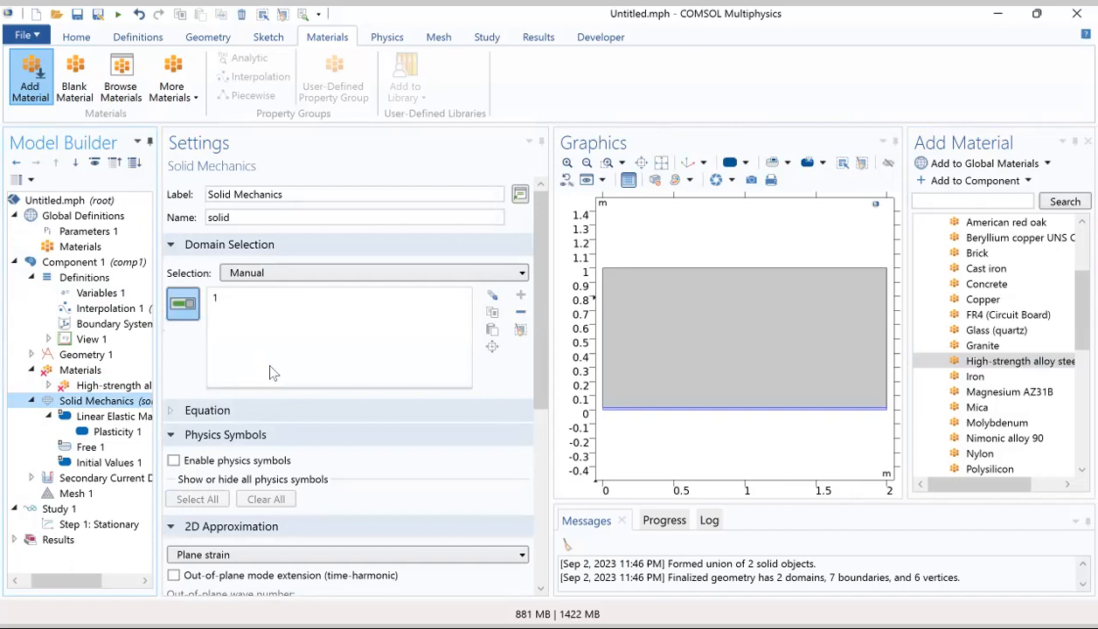
{"action": "left_click", "coordinate": [542, 477]}
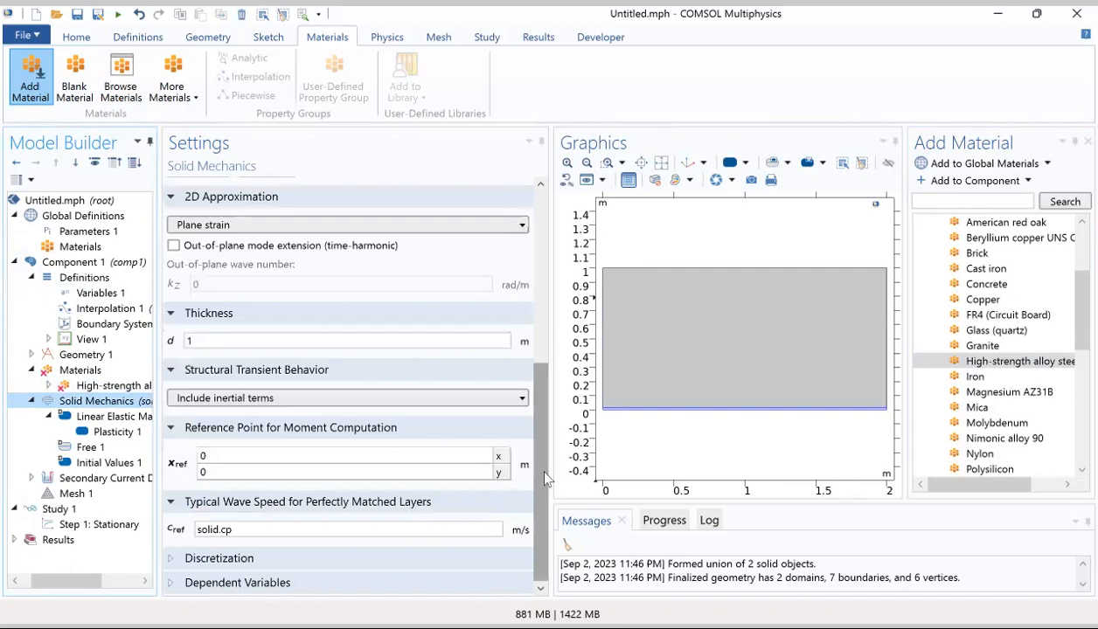
{"action": "scroll", "coordinate": [188, 442], "scroll_direction": "up", "scroll_amount": 1}
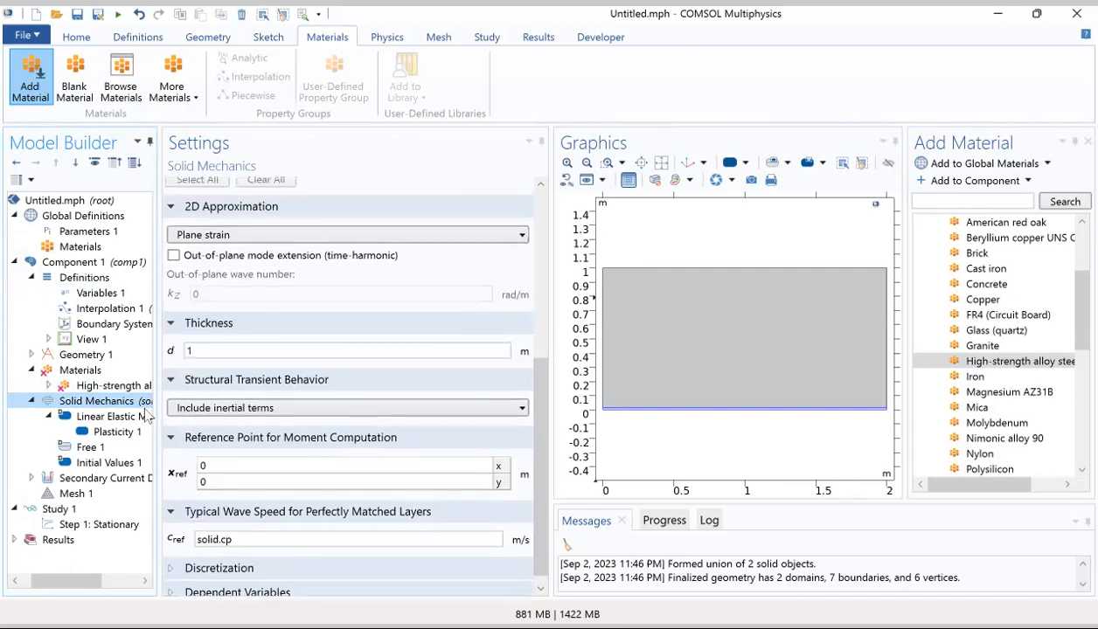
{"action": "left_click", "coordinate": [374, 38]}
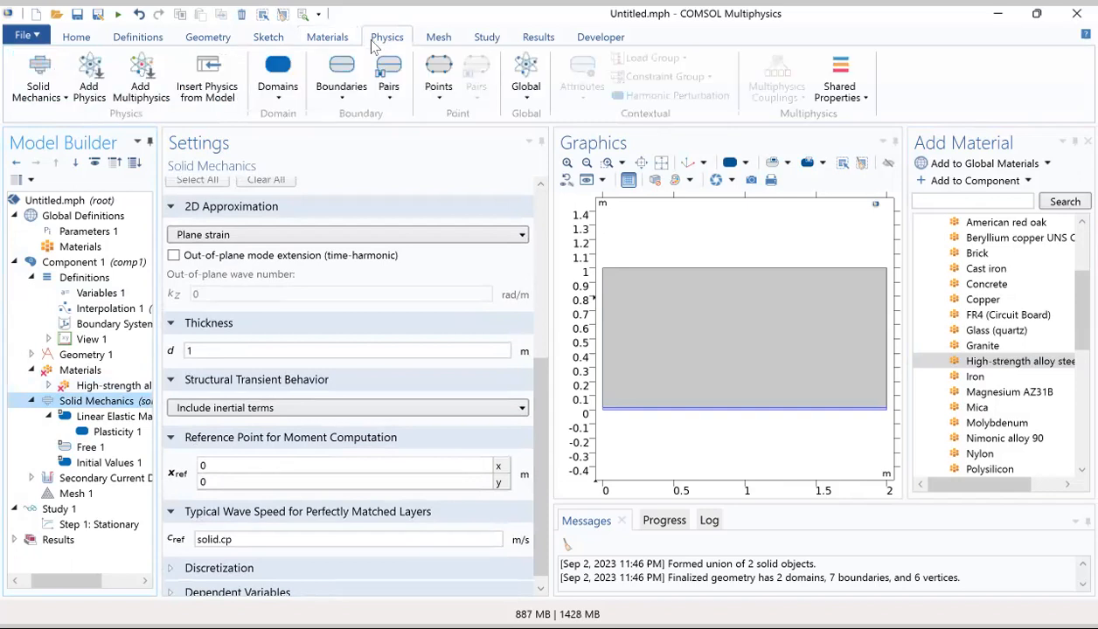
{"action": "left_click", "coordinate": [345, 104]}
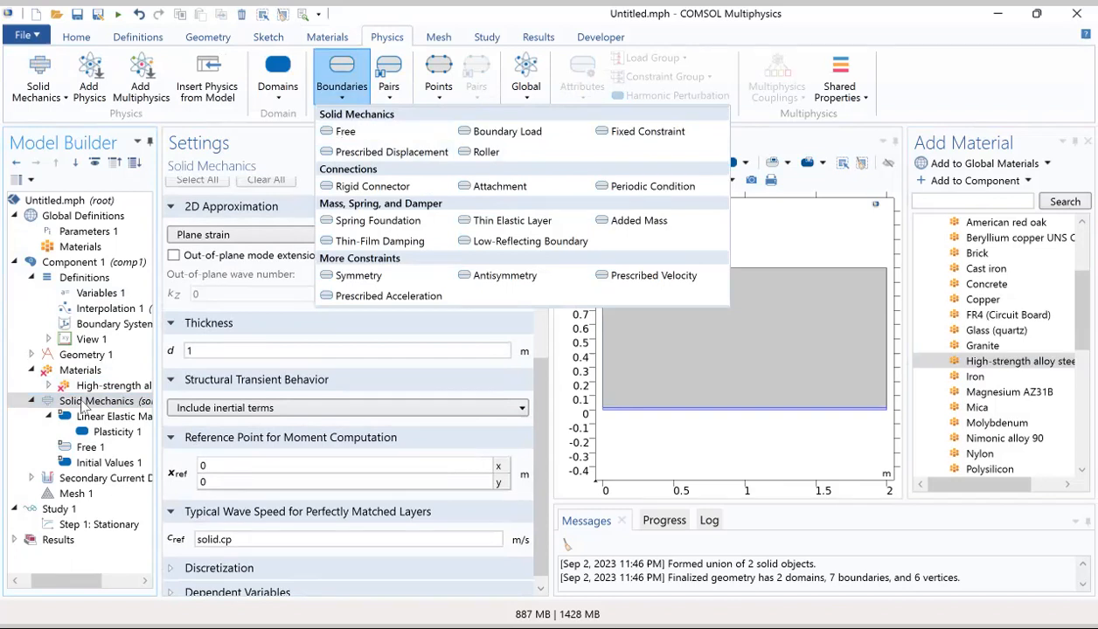
Step: Set the X component of the displacement field in Solid Mechanics' Initial Values 1 to 0.0001*X
{"action": "left_click", "coordinate": [87, 464]}
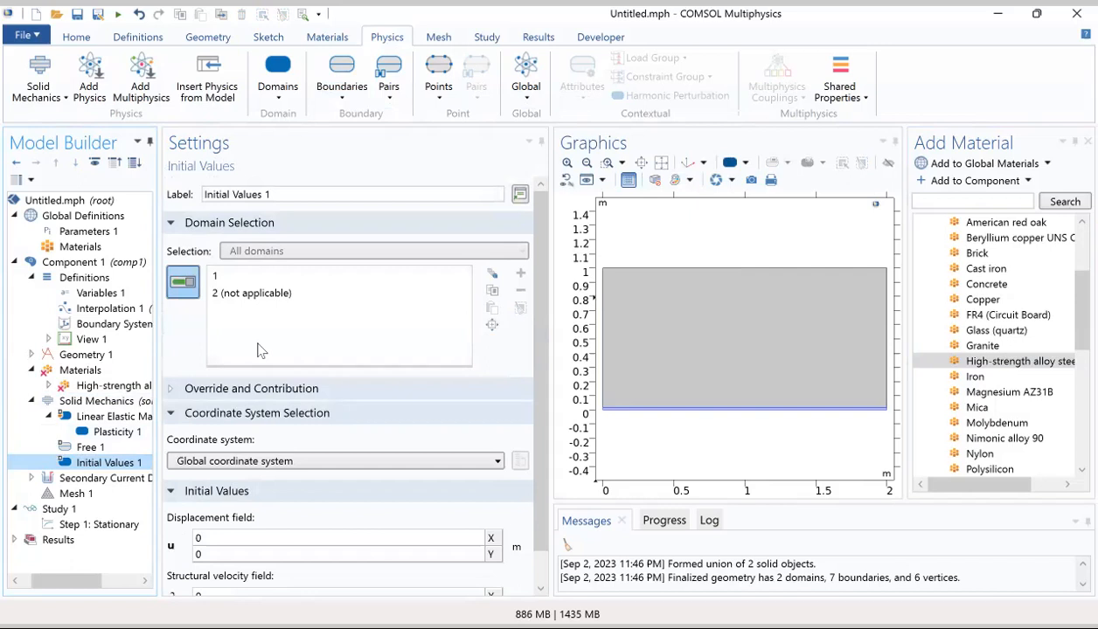
{"action": "double_click", "coordinate": [222, 540]}
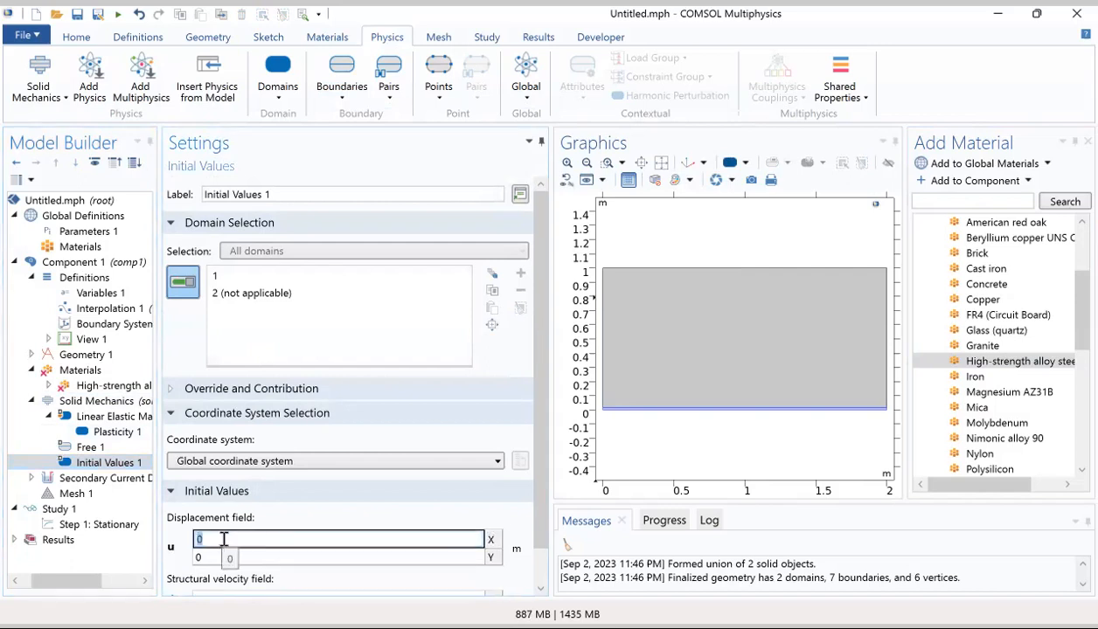
{"action": "type", "text": "0.0001"}
{"action": "type", "text": "*x"}
{"action": "key", "text": "BackSpace"}
{"action": "type", "text": "X"}
{"action": "left_click", "coordinate": [260, 558]}
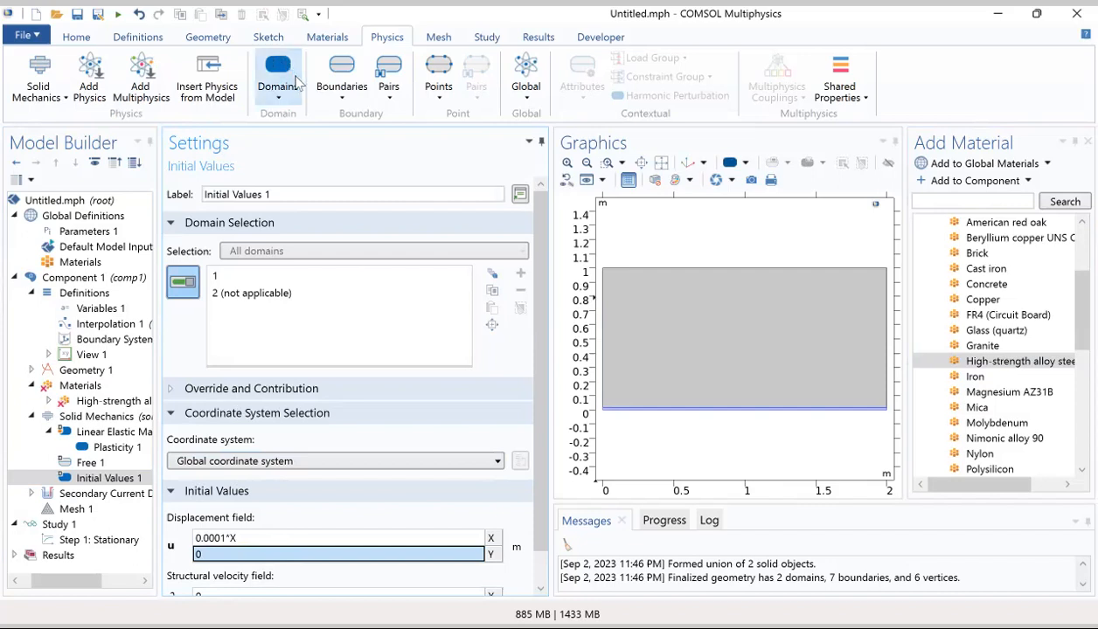
Step: Add a Fixed Constraint boundary condition to Solid Mechanics, keeping its boundary selection on Manual
{"action": "left_click", "coordinate": [336, 97]}
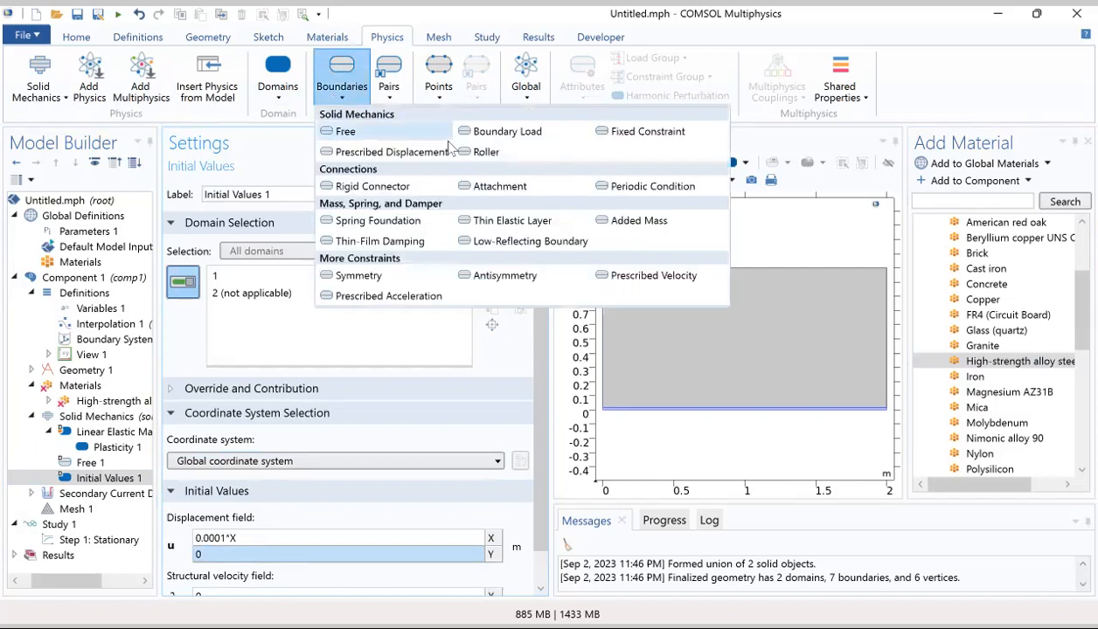
{"action": "left_click", "coordinate": [618, 131]}
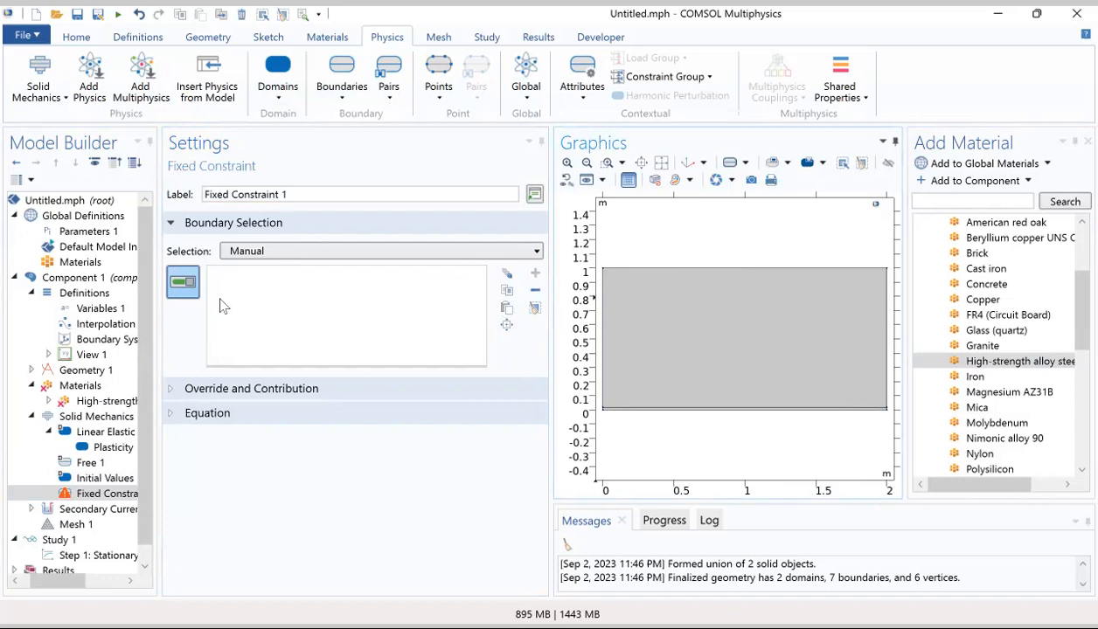
{"action": "left_click", "coordinate": [268, 250]}
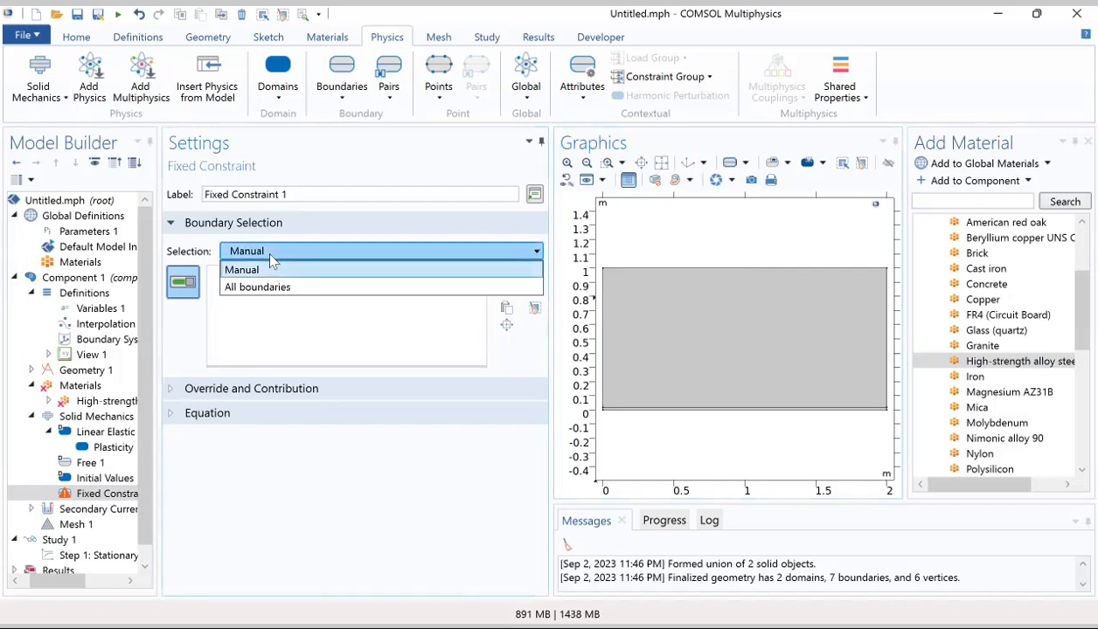
{"action": "left_click", "coordinate": [270, 257]}
{"action": "left_click", "coordinate": [347, 102]}
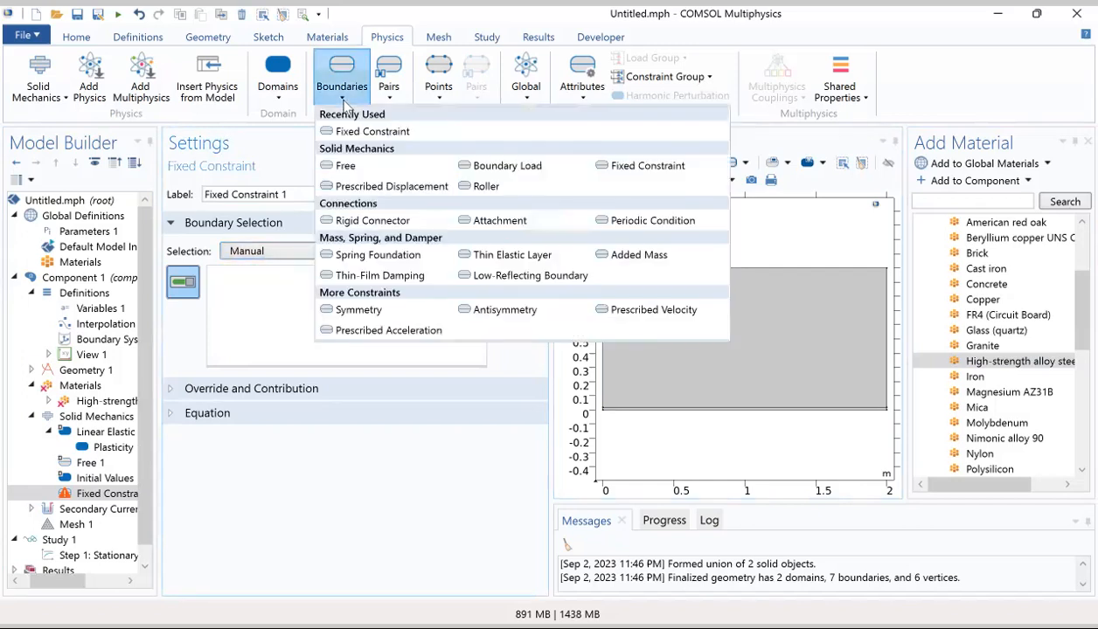
{"action": "left_click", "coordinate": [344, 100]}
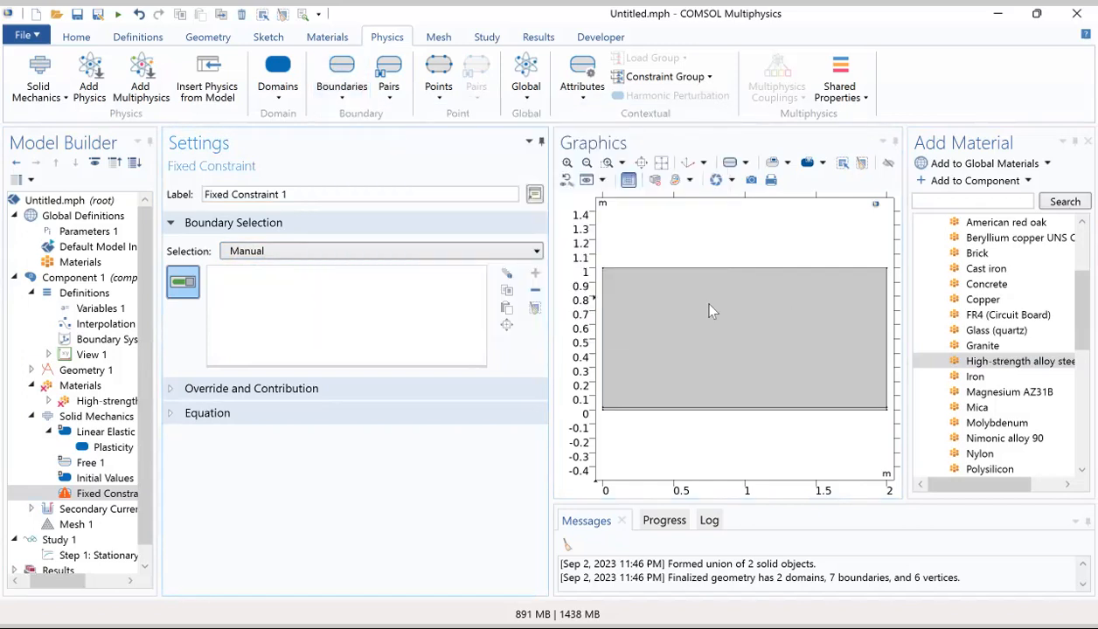
{"action": "left_click", "coordinate": [681, 411]}
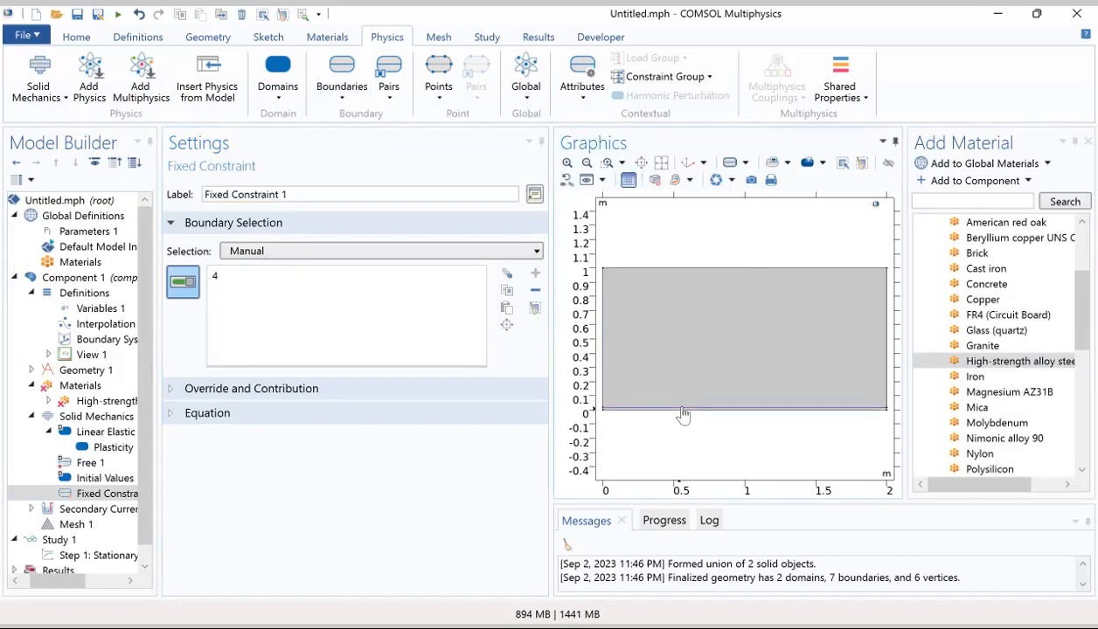
{"action": "left_click", "coordinate": [682, 412]}
{"action": "left_click", "coordinate": [608, 412]}
{"action": "left_click", "coordinate": [608, 413]}
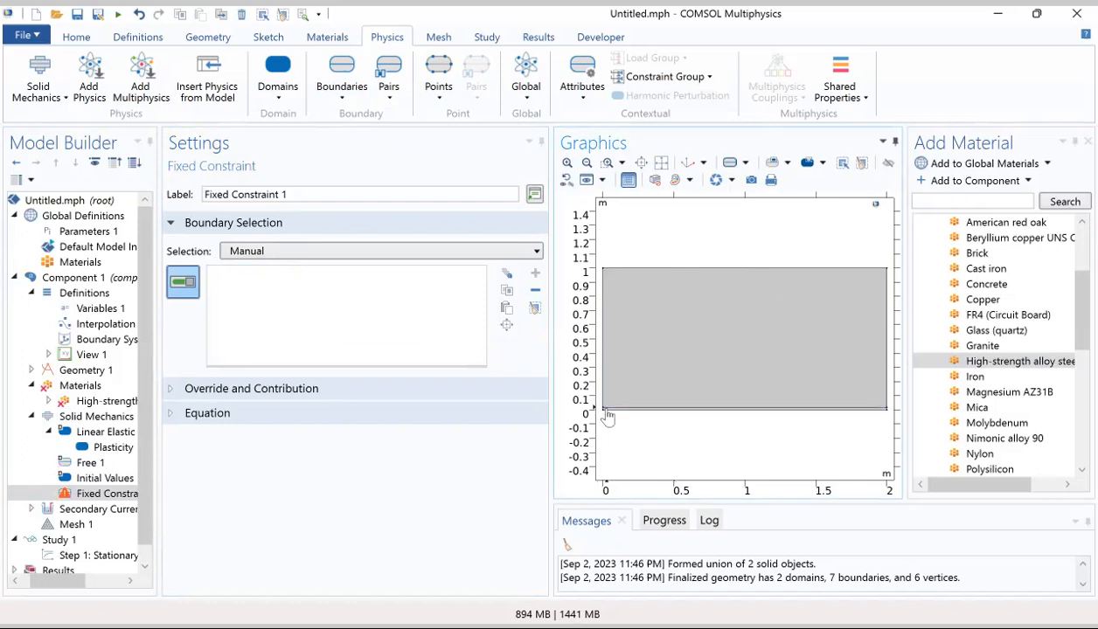
Step: Apply Fixed Constraint 1 to boundary 1 only, by selecting all boundaries and removing boundaries 2 through 7
{"action": "left_click", "coordinate": [345, 252]}
{"action": "left_click", "coordinate": [295, 291]}
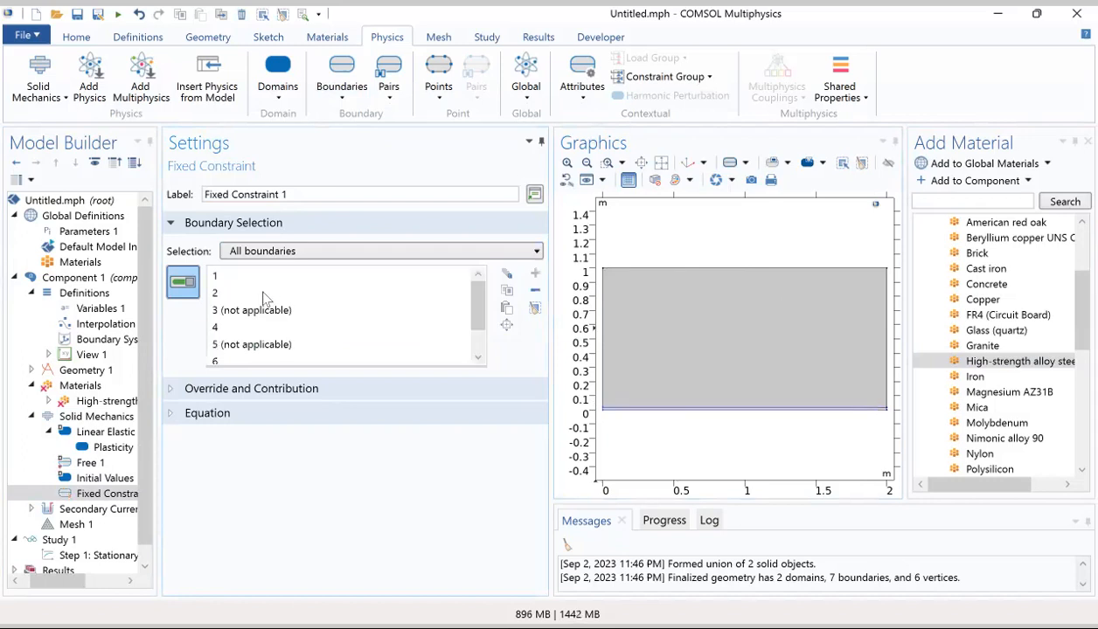
{"action": "left_click", "coordinate": [289, 294]}
{"action": "left_click", "coordinate": [539, 295]}
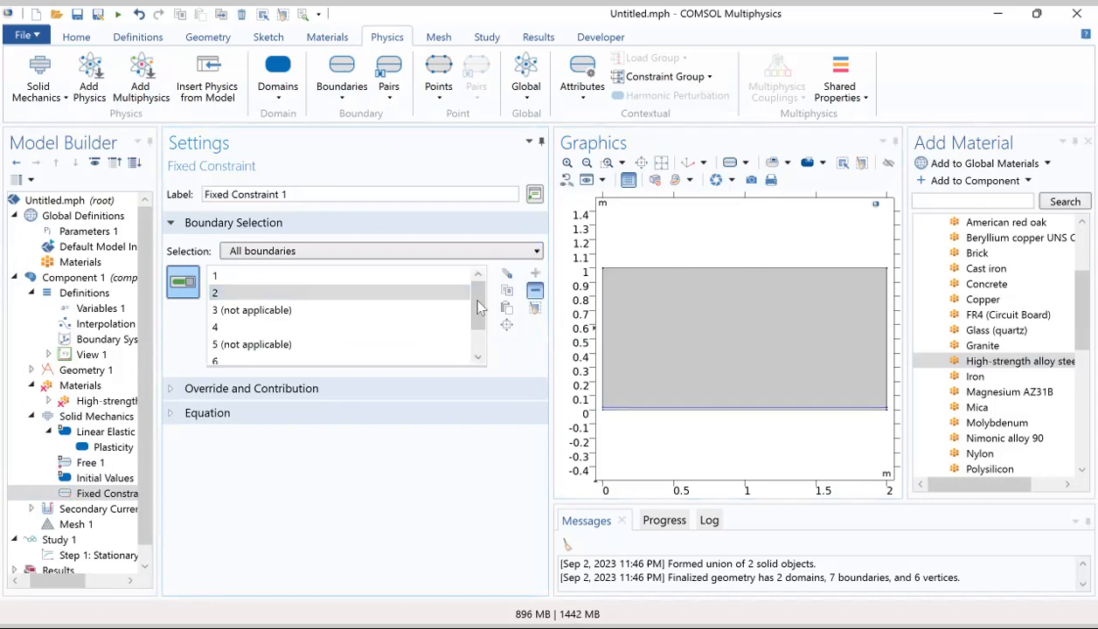
{"action": "left_click", "coordinate": [289, 293]}
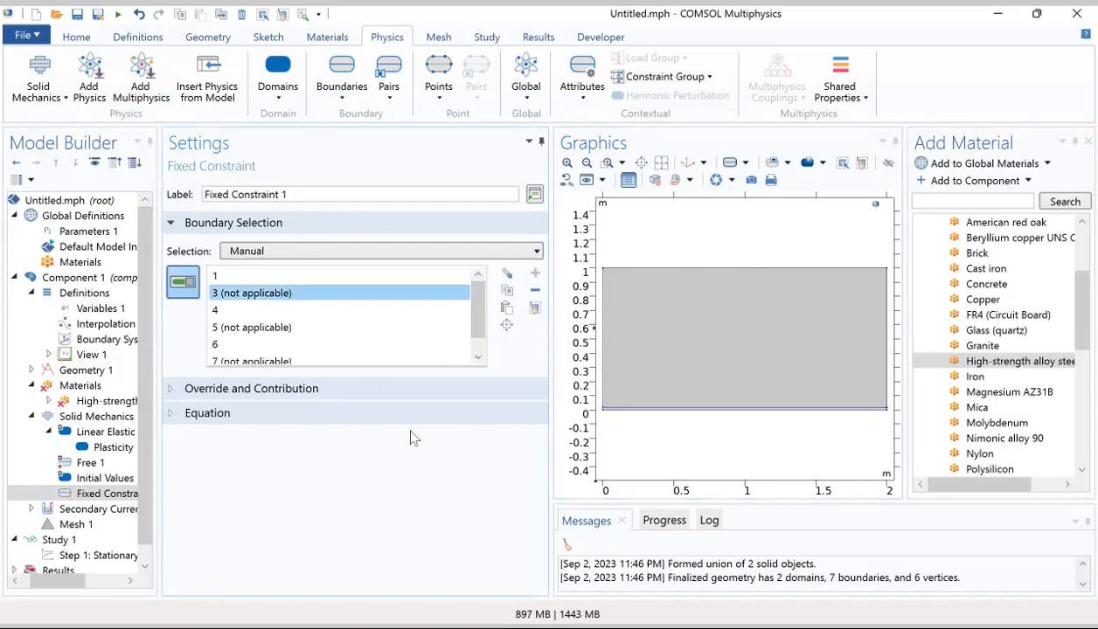
{"action": "left_click", "coordinate": [479, 356]}
{"action": "left_click", "coordinate": [289, 345], "text": "shift"}
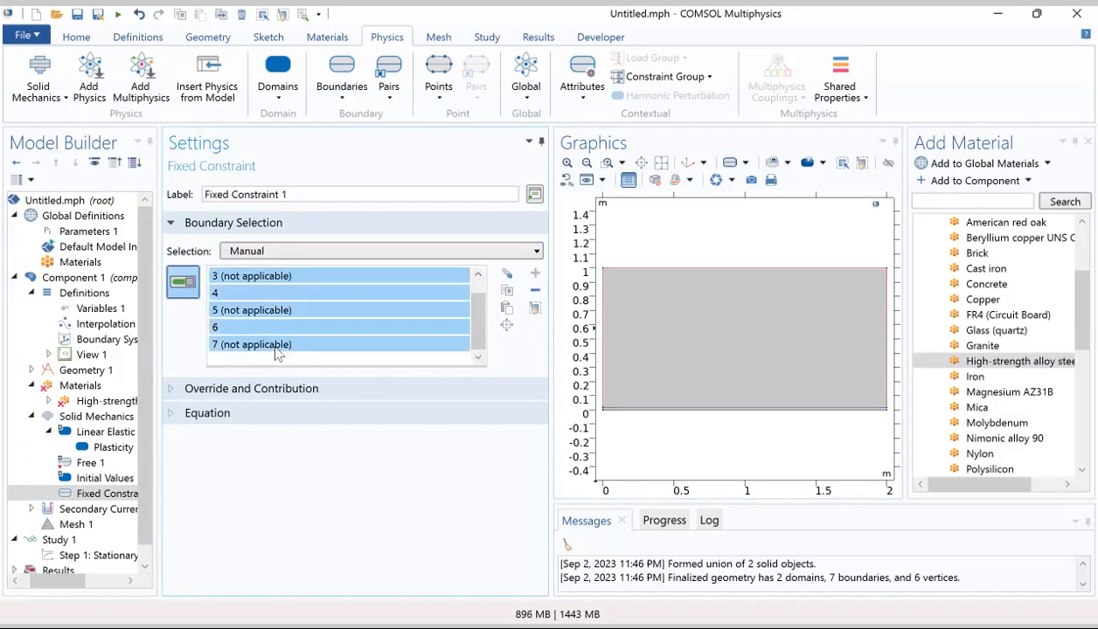
{"action": "left_click", "coordinate": [535, 290]}
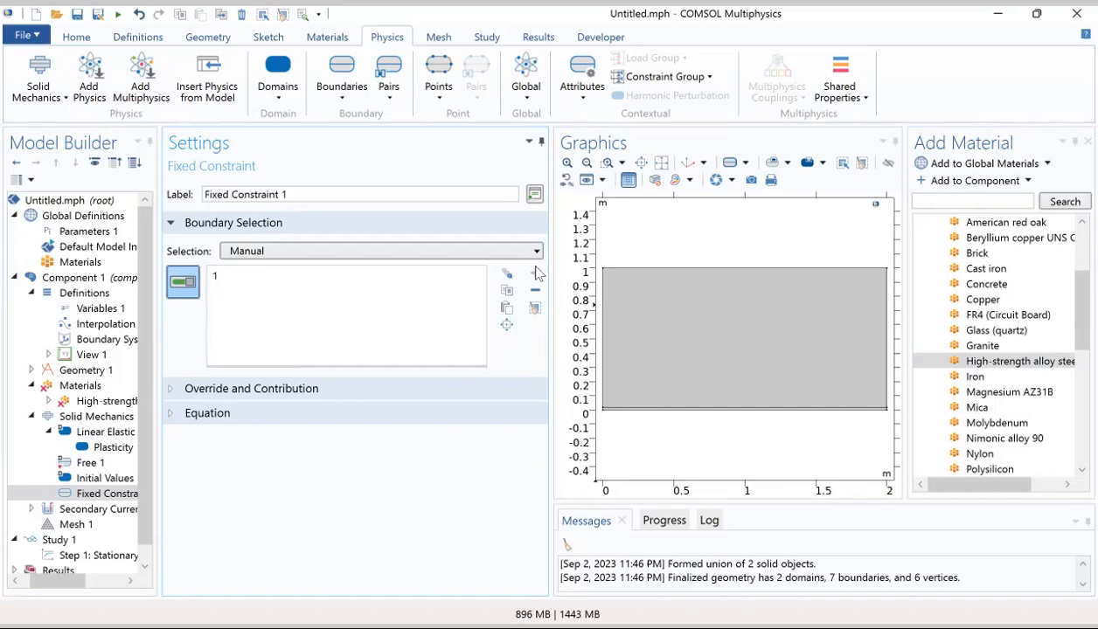
Step: Add a Prescribed Displacement boundary condition to Solid Mechanics
{"action": "left_click", "coordinate": [347, 98]}
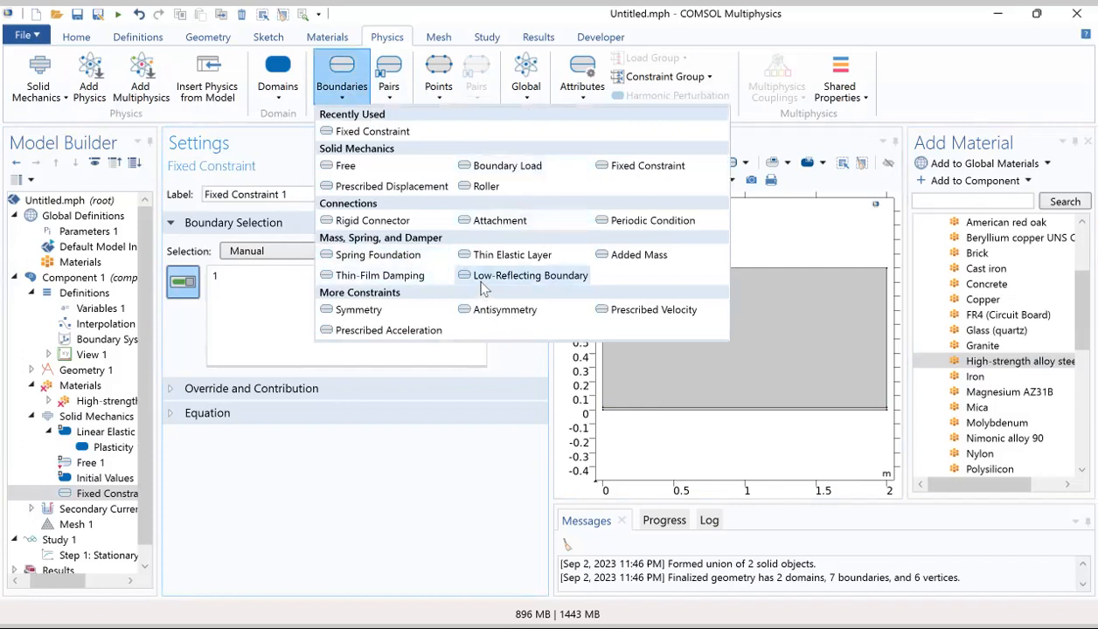
{"action": "left_click", "coordinate": [354, 194]}
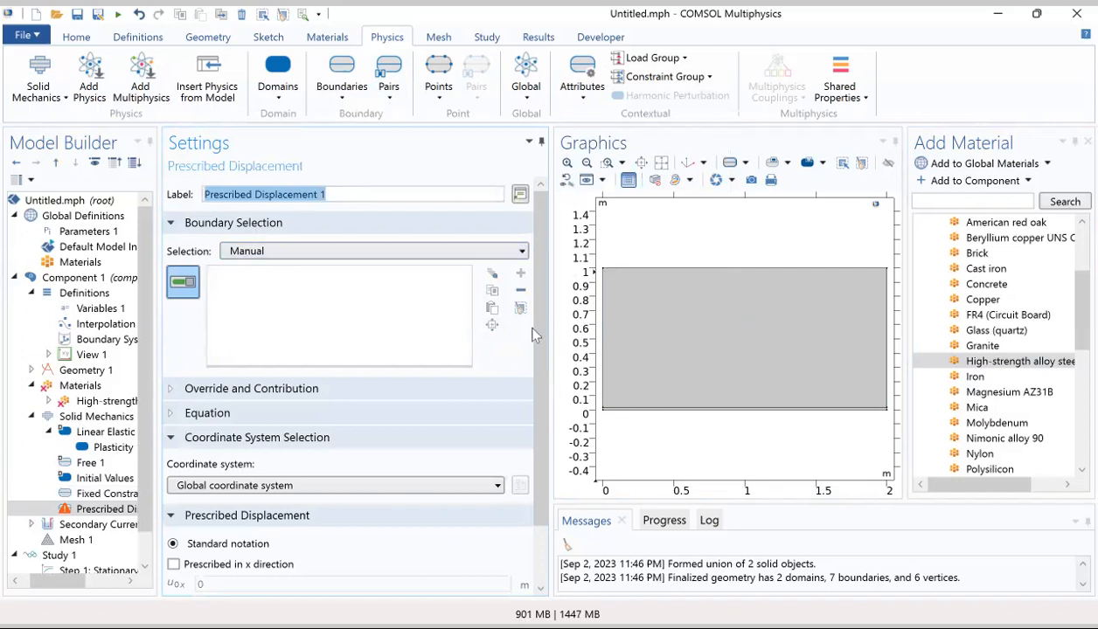
Step: Apply Prescribed Displacement 1 to boundary 7 only, by selecting all boundaries and removing boundaries 1 through 6
{"action": "left_click", "coordinate": [323, 250]}
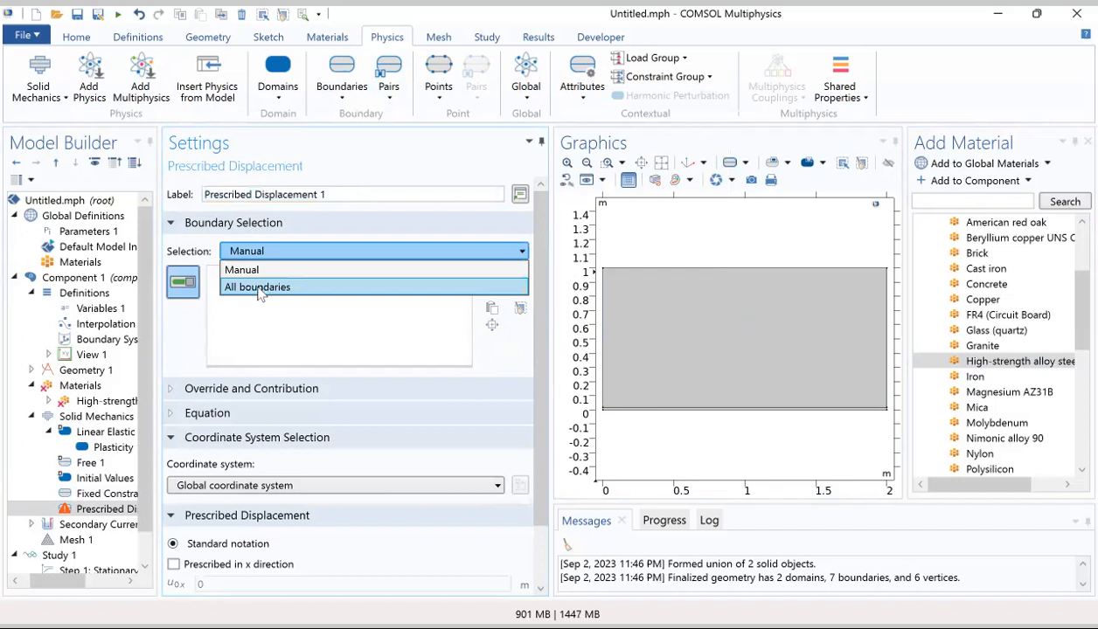
{"action": "left_click", "coordinate": [259, 288]}
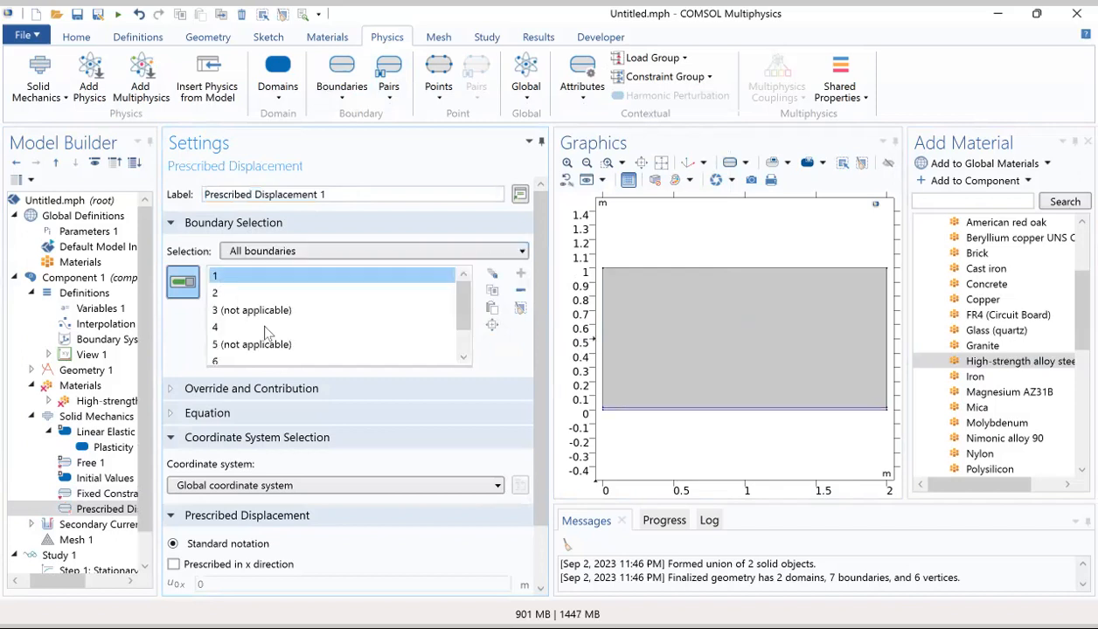
{"action": "scroll", "coordinate": [461, 325], "scroll_direction": "down", "scroll_amount": 1}
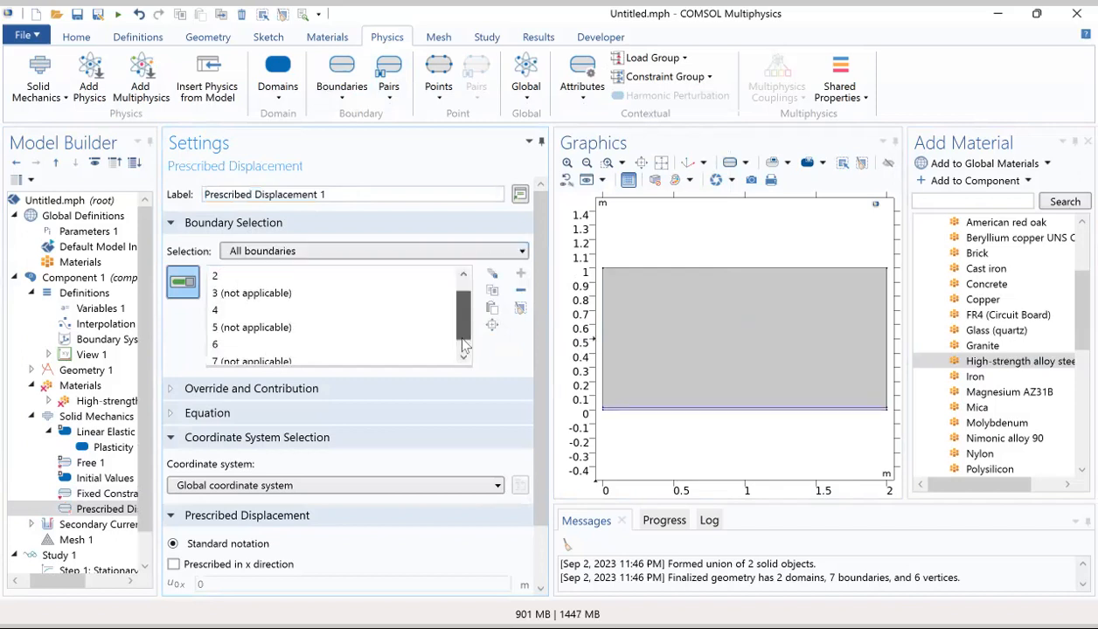
{"action": "scroll", "coordinate": [461, 325], "scroll_direction": "down", "scroll_amount": 1}
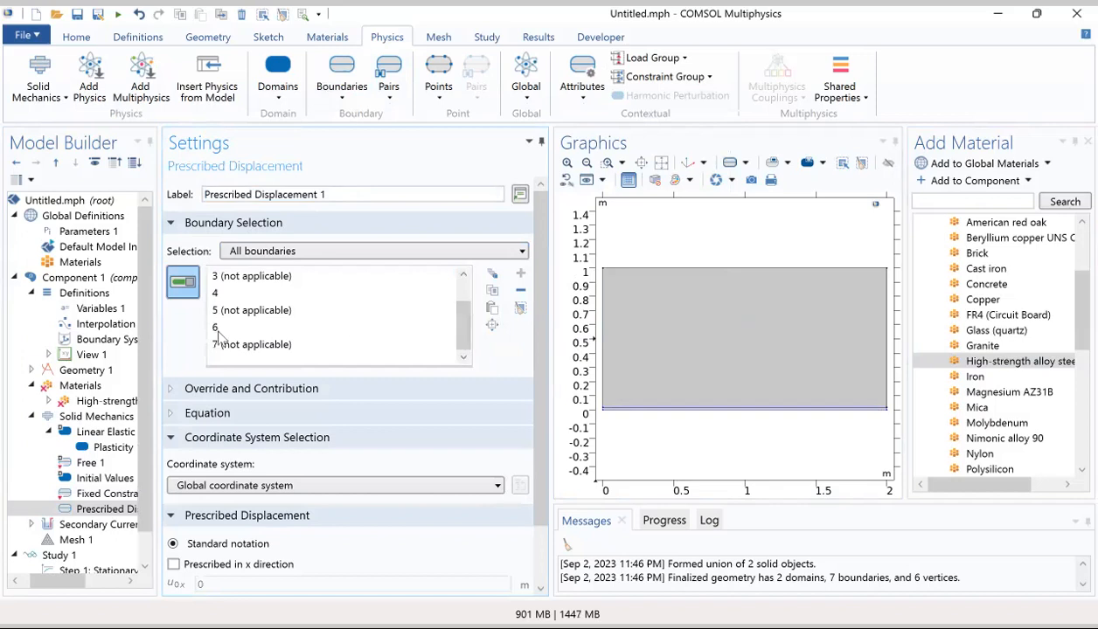
{"action": "left_click_drag", "start_coordinate": [218, 277], "coordinate": [225, 329]}
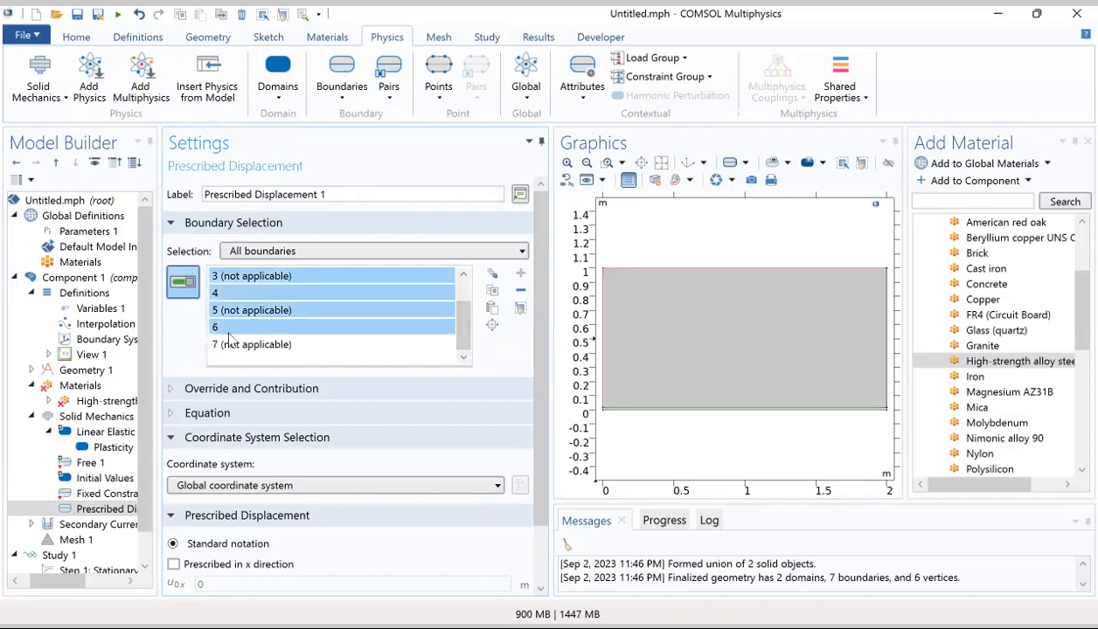
{"action": "left_click", "coordinate": [520, 294]}
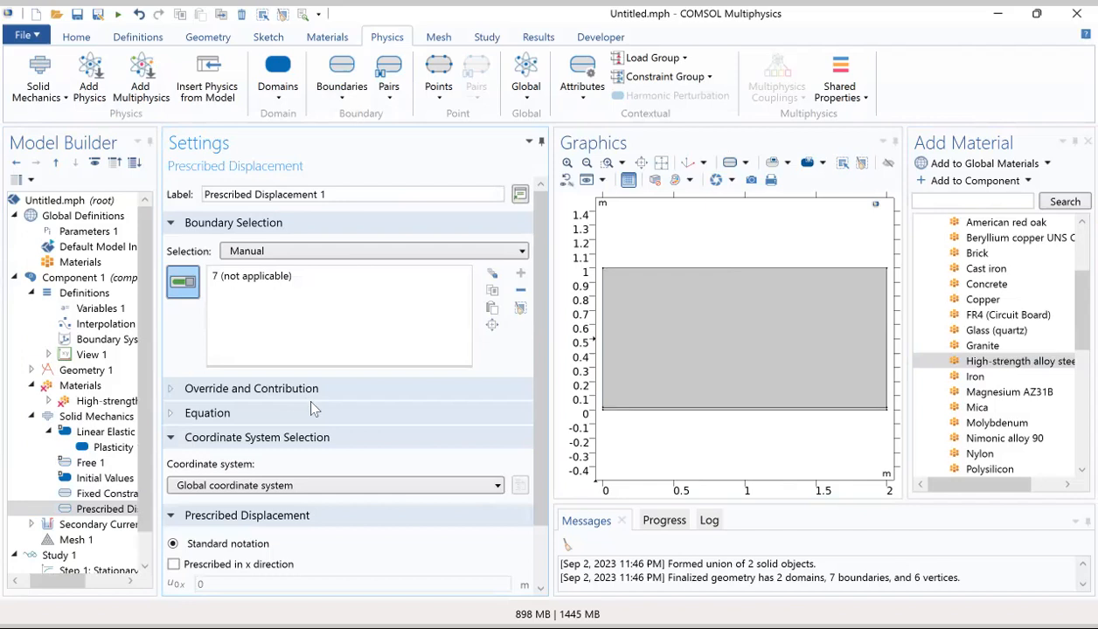
Step: Prescribe the displacement in the x direction for Prescribed Displacement 1 and set u0x to disp
{"action": "scroll", "coordinate": [308, 398], "scroll_direction": "down", "scroll_amount": 2}
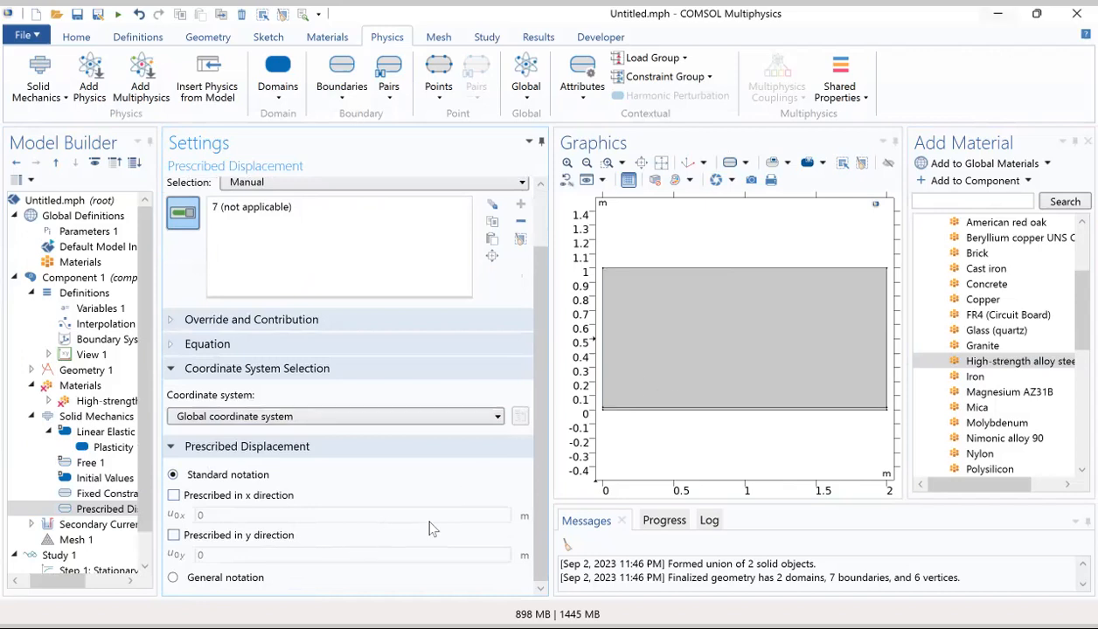
{"action": "left_click", "coordinate": [174, 497]}
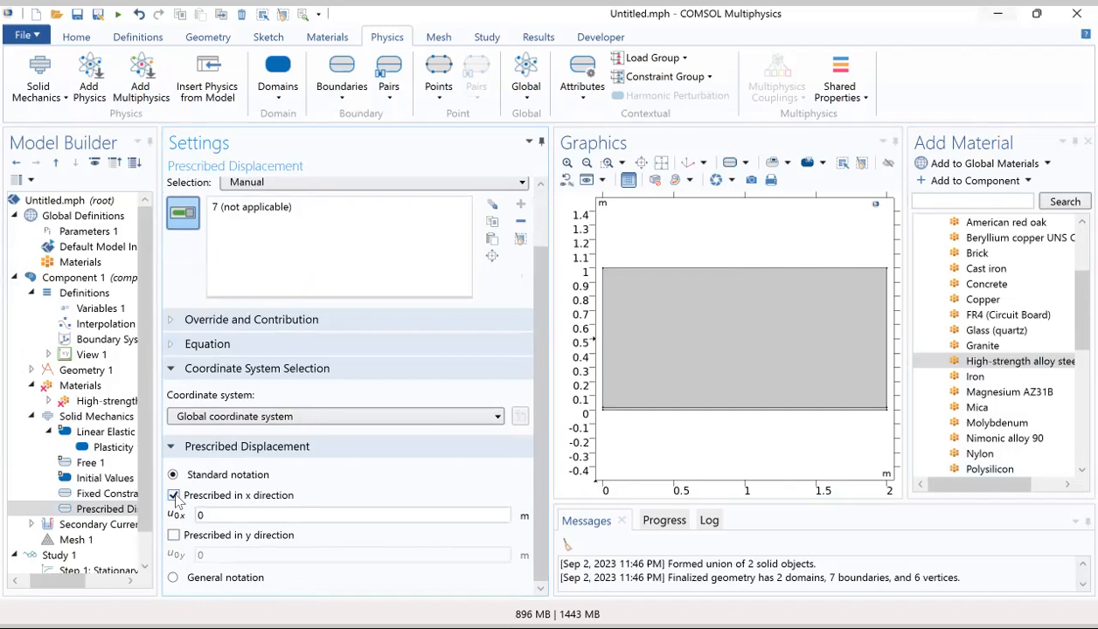
{"action": "double_click", "coordinate": [215, 516]}
{"action": "type", "text": "Di"}
{"action": "key", "text": "BackSpace"}
{"action": "key", "text": "BackSpace"}
{"action": "type", "text": "disp"}
Step: Add a second Prescribed Displacement condition on boundary 2 and prescribe its displacement in the y direction, keeping u0y at 0
{"action": "left_click", "coordinate": [339, 88]}
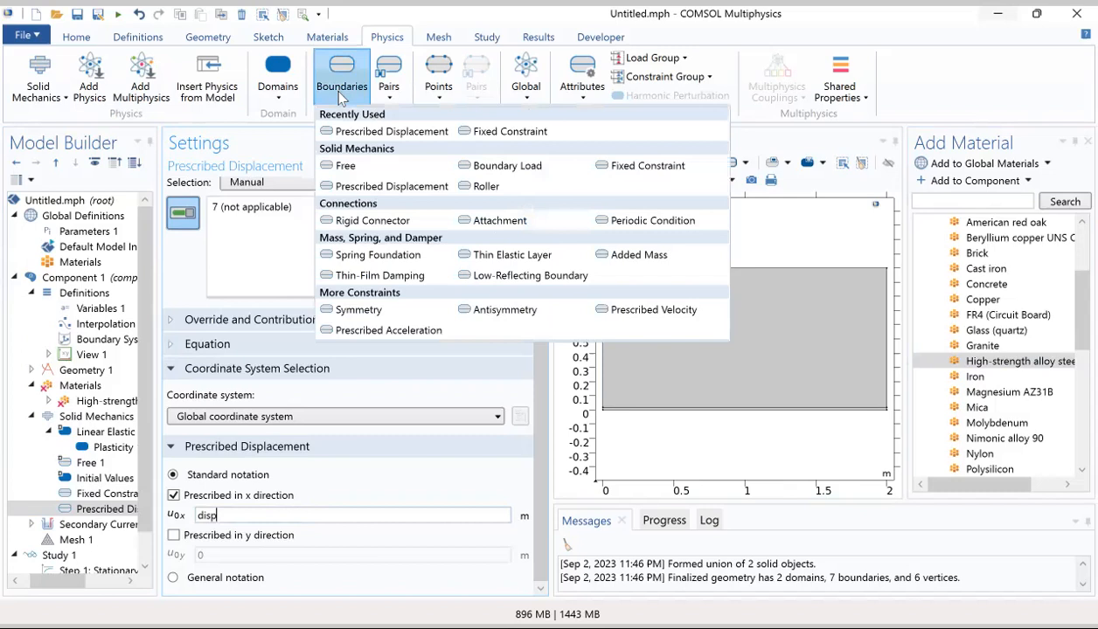
{"action": "left_click", "coordinate": [384, 187]}
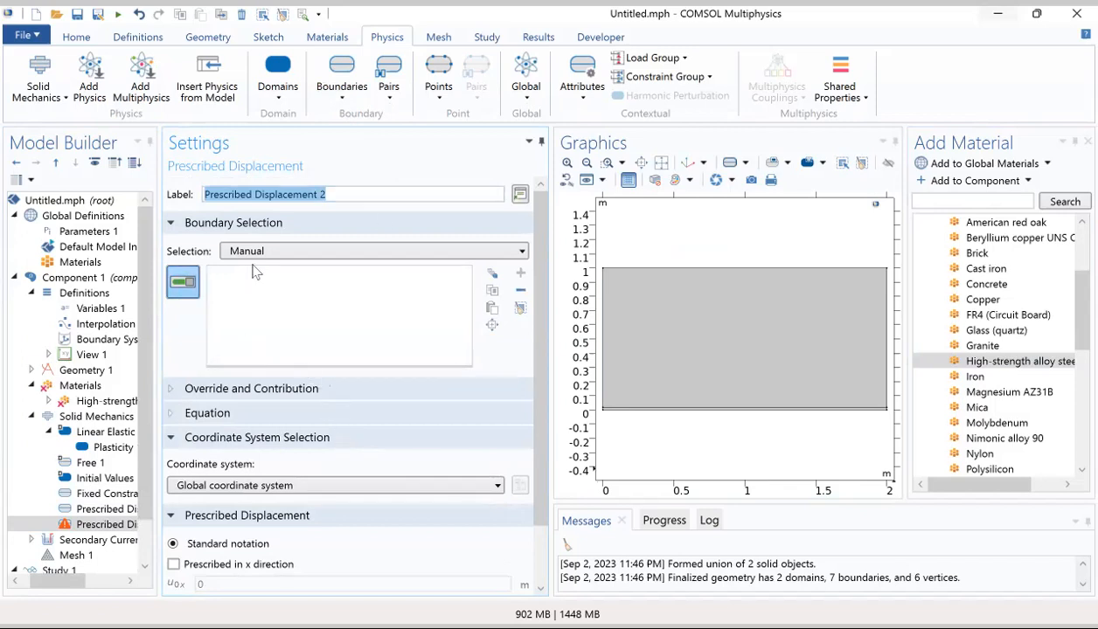
{"action": "left_click", "coordinate": [644, 408]}
{"action": "left_click", "coordinate": [647, 417]}
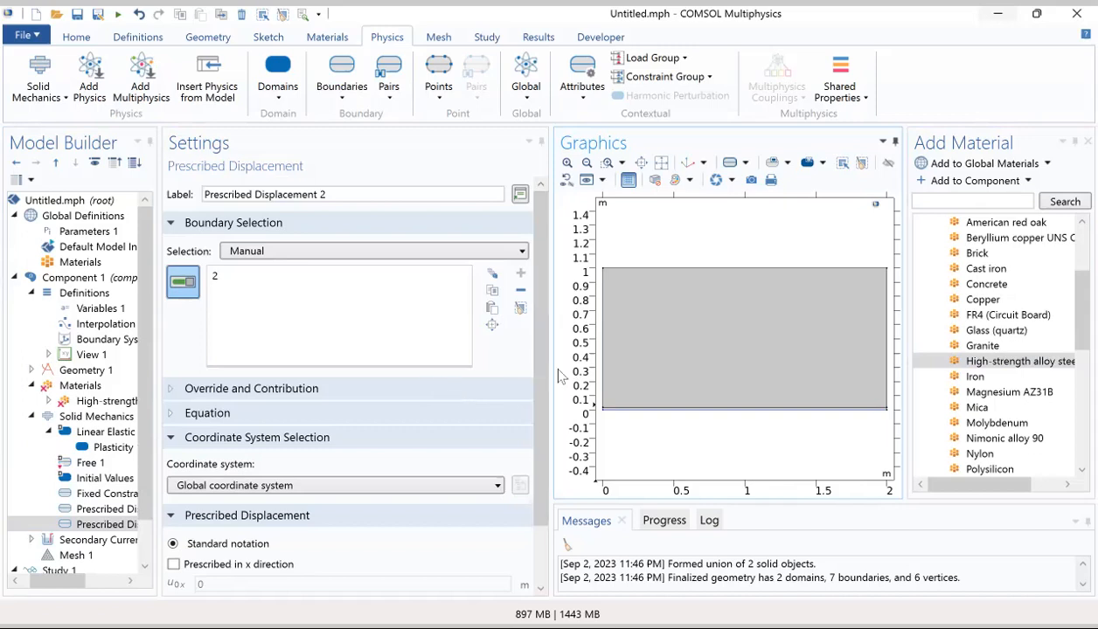
{"action": "scroll", "coordinate": [544, 379], "scroll_direction": "down", "scroll_amount": 3}
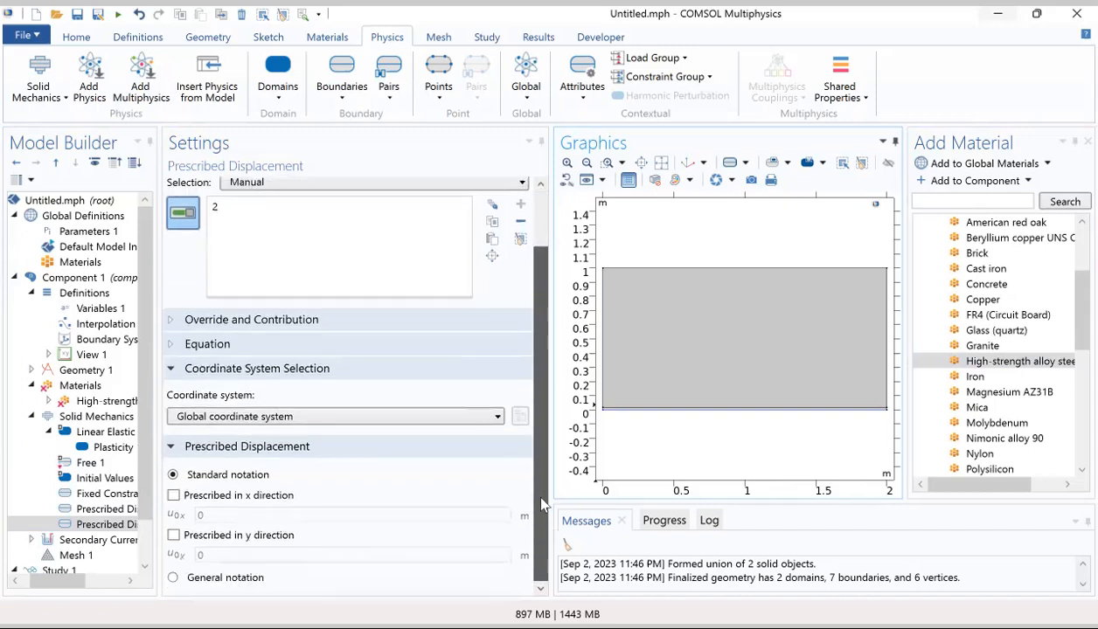
{"action": "left_click", "coordinate": [173, 536]}
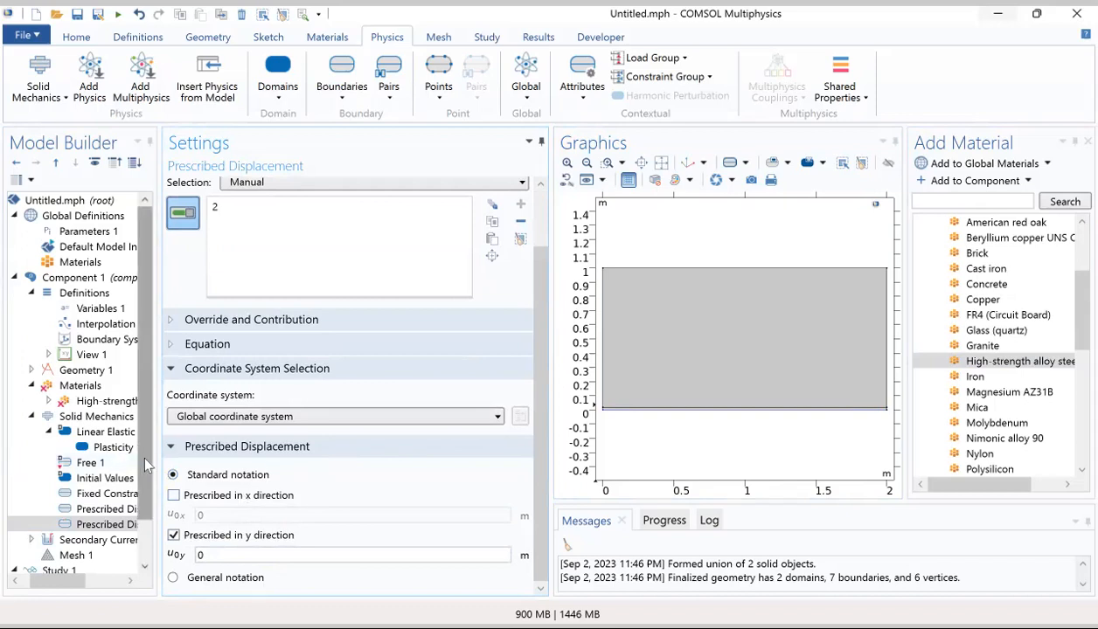
Step: Examine the domain selections and settings of Electrolyte 1 and Initial Values 1 under Secondary Current Distribution
{"action": "scroll", "coordinate": [143, 454], "scroll_direction": "down", "scroll_amount": 1}
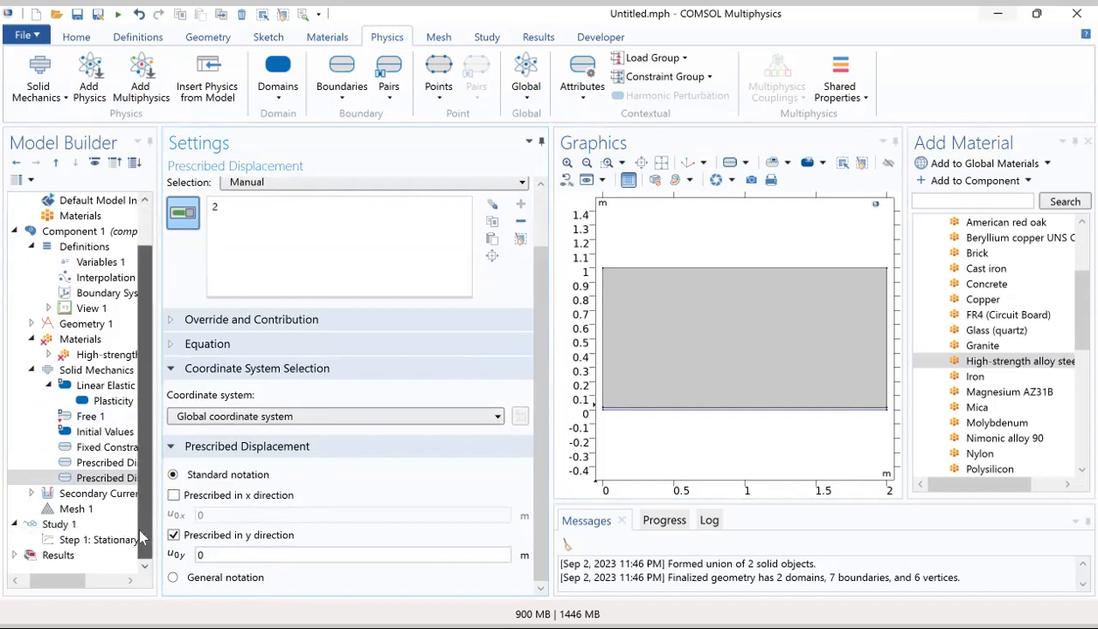
{"action": "left_click", "coordinate": [31, 494]}
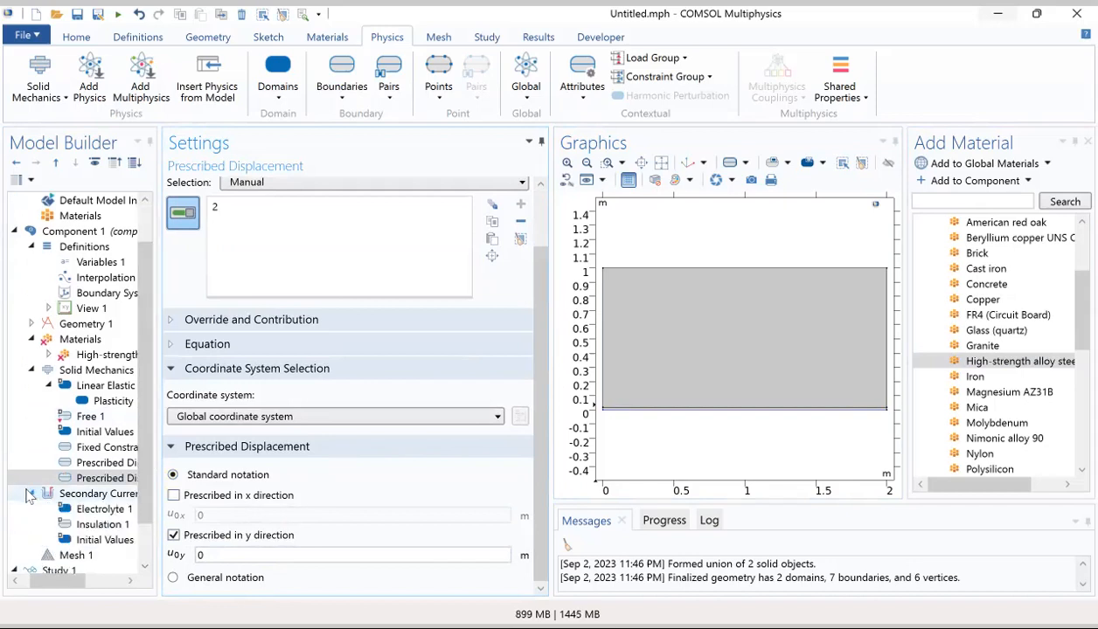
{"action": "left_click", "coordinate": [94, 510]}
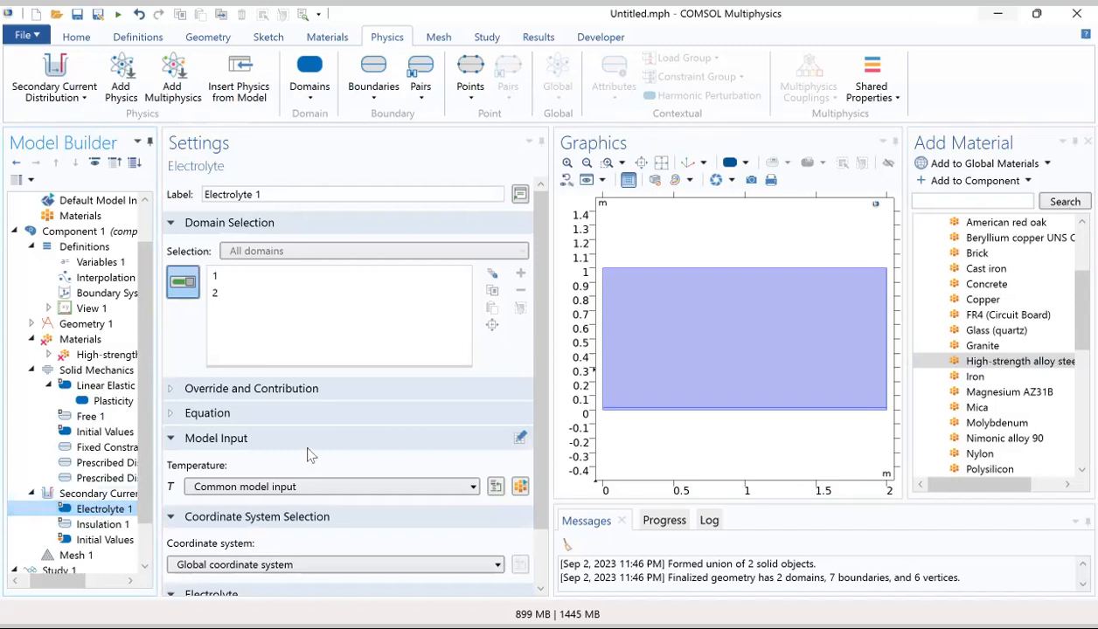
{"action": "scroll", "coordinate": [313, 454], "scroll_direction": "down", "scroll_amount": 2}
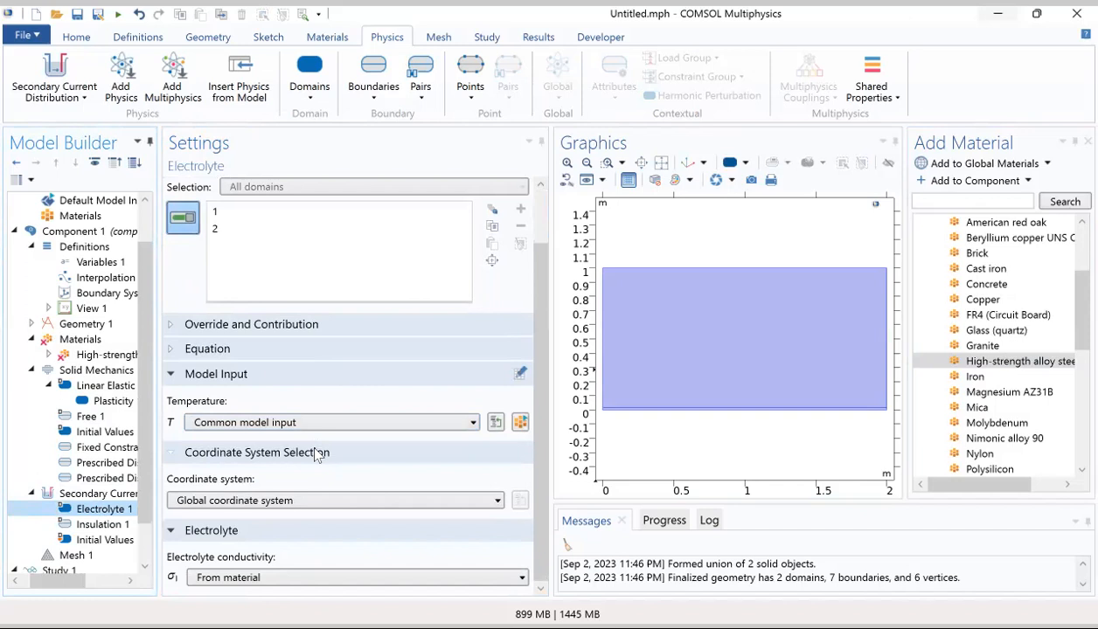
{"action": "left_click", "coordinate": [96, 539]}
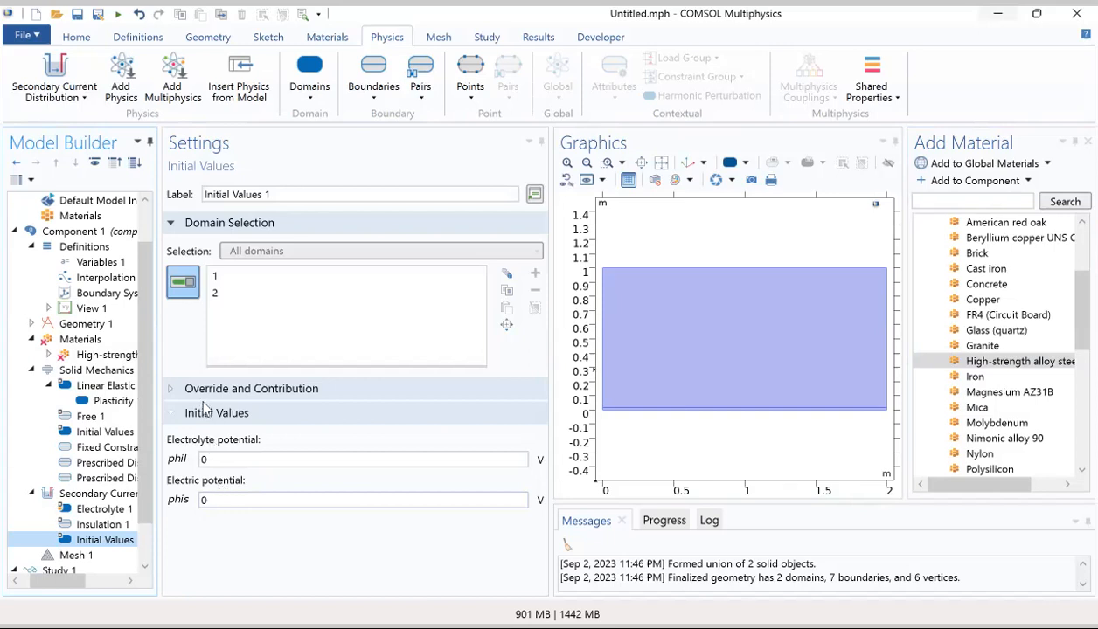
{"action": "left_click", "coordinate": [218, 280]}
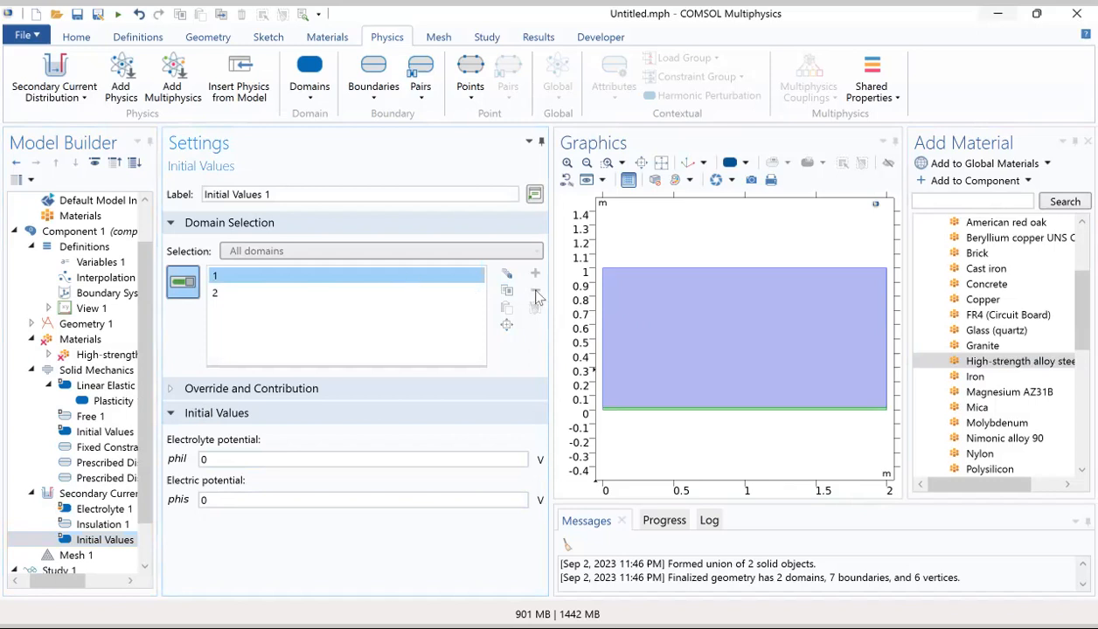
{"action": "left_click", "coordinate": [101, 509]}
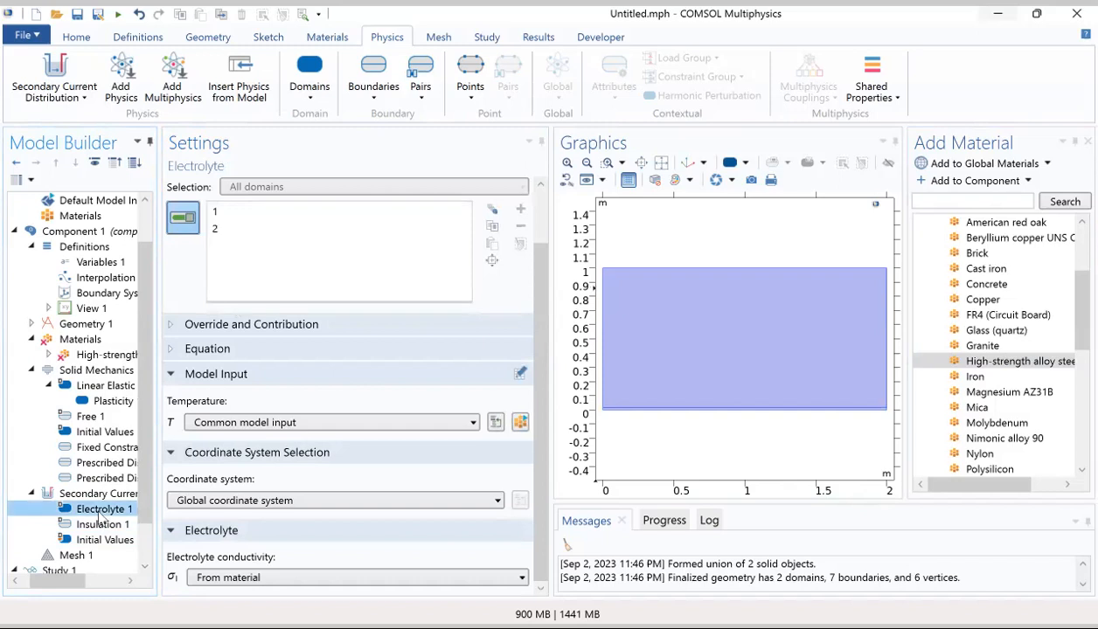
{"action": "left_click", "coordinate": [214, 212]}
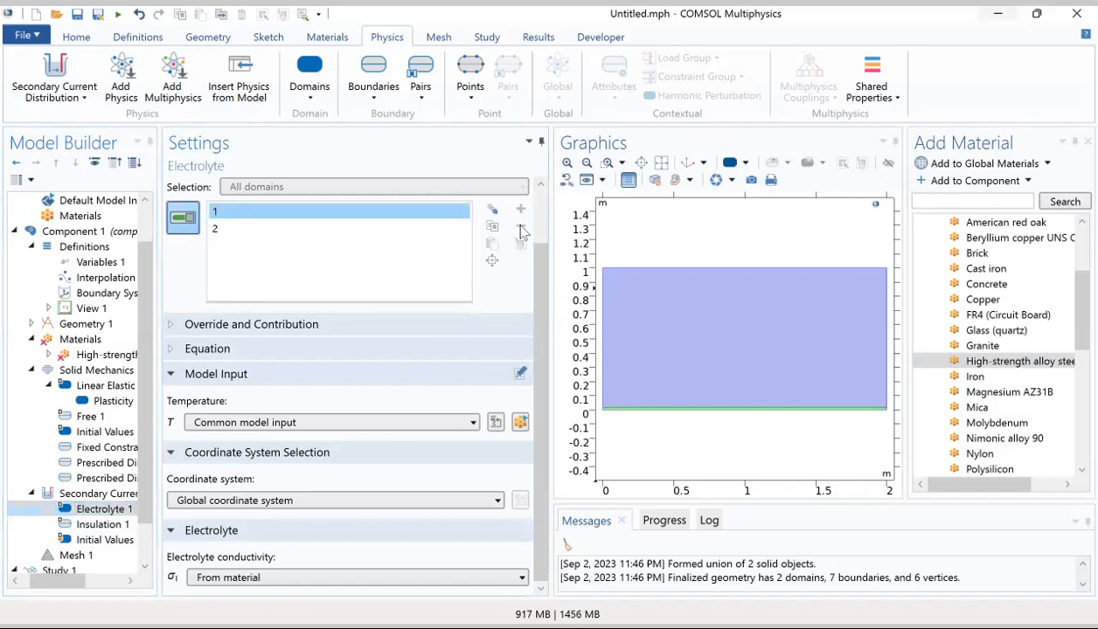
Step: Restrict the Secondary Current Distribution interface to domain 2 by removing domain 1 from its domain selection
{"action": "left_click", "coordinate": [98, 494]}
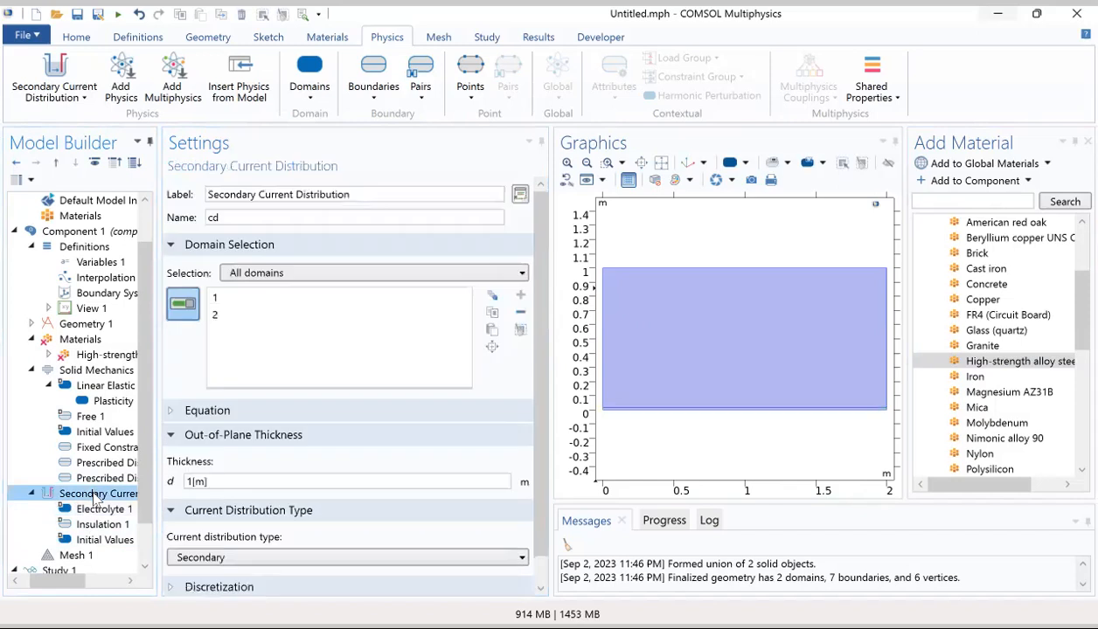
{"action": "left_click", "coordinate": [217, 299]}
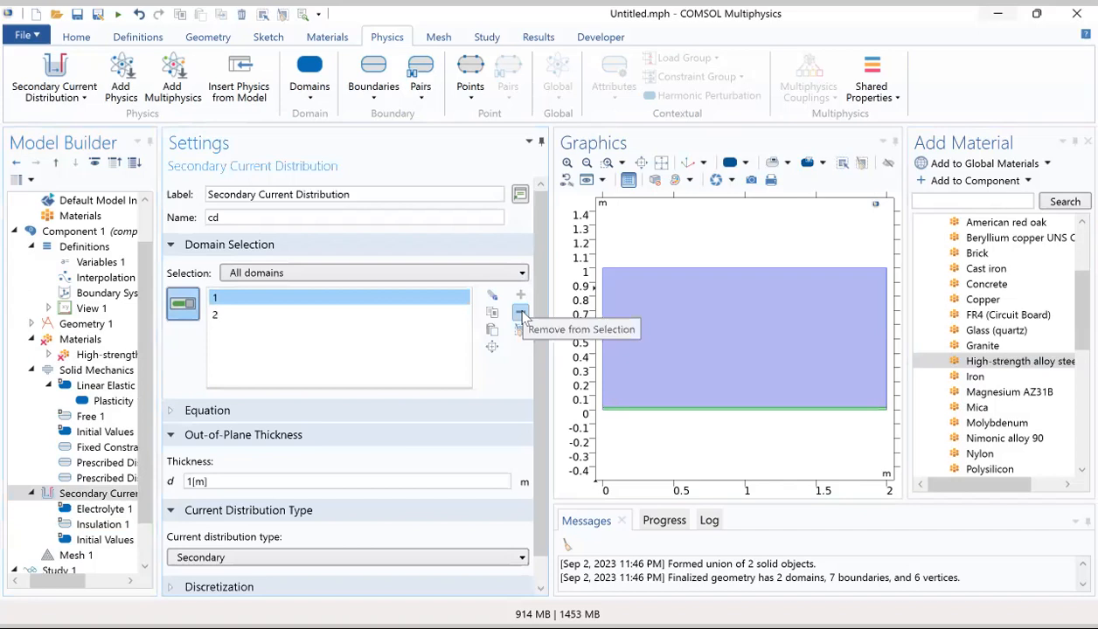
{"action": "left_click", "coordinate": [521, 314]}
{"action": "left_click", "coordinate": [217, 301]}
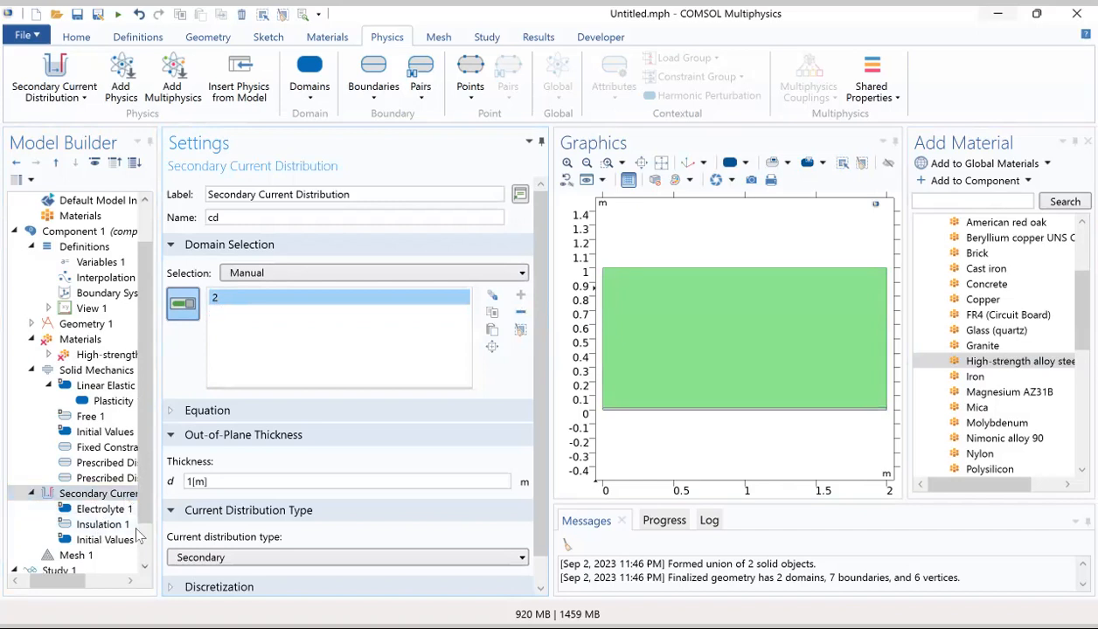
Step: Set the electrolyte conductivity of Electrolyte 1 to User defined with the value sigma1, keeping it isotropic
{"action": "left_click", "coordinate": [104, 511]}
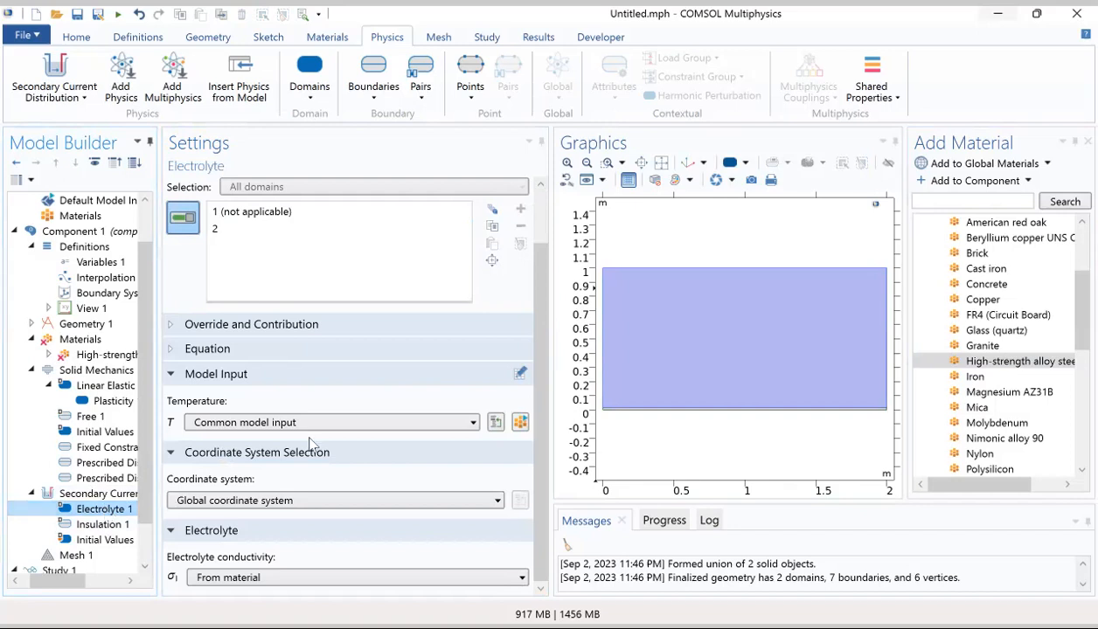
{"action": "left_click", "coordinate": [225, 577]}
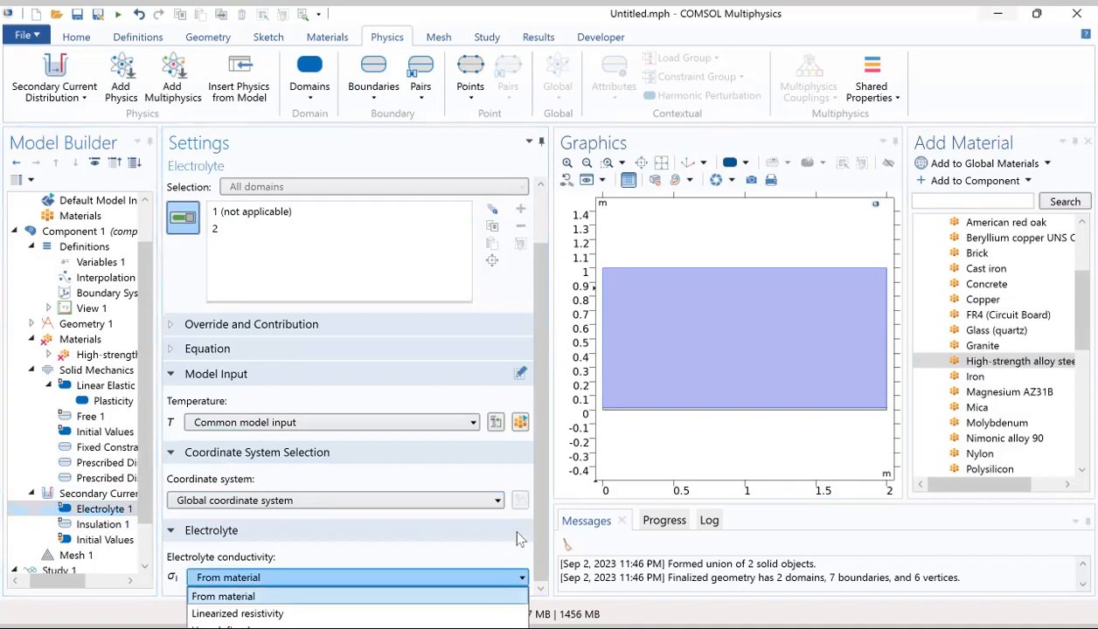
{"action": "left_click_drag", "start_coordinate": [540, 531], "coordinate": [540, 565]}
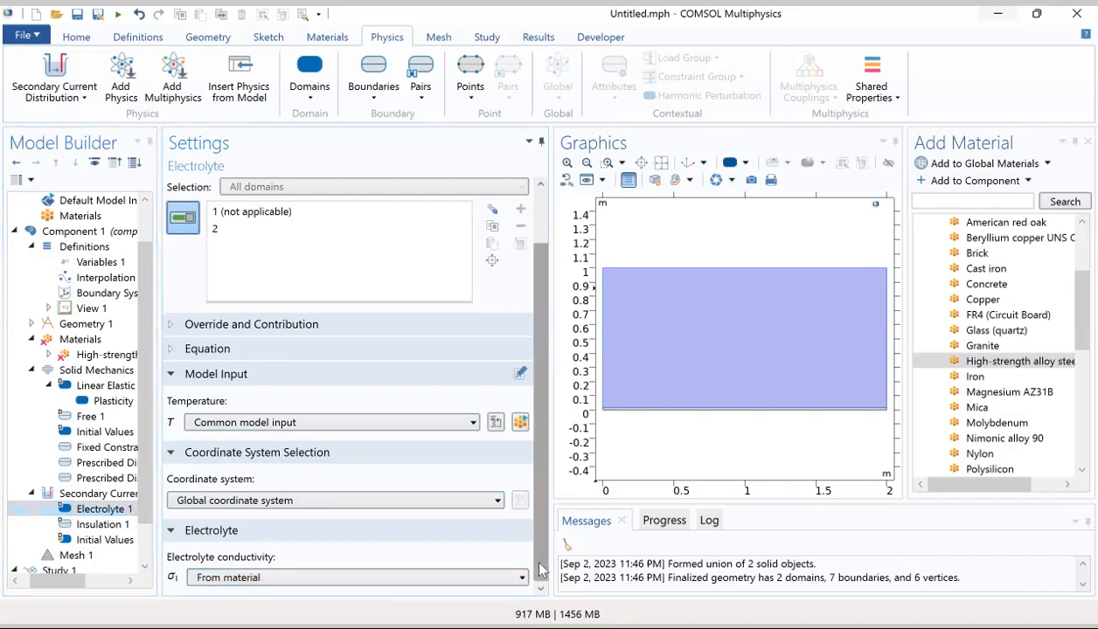
{"action": "left_click", "coordinate": [474, 580]}
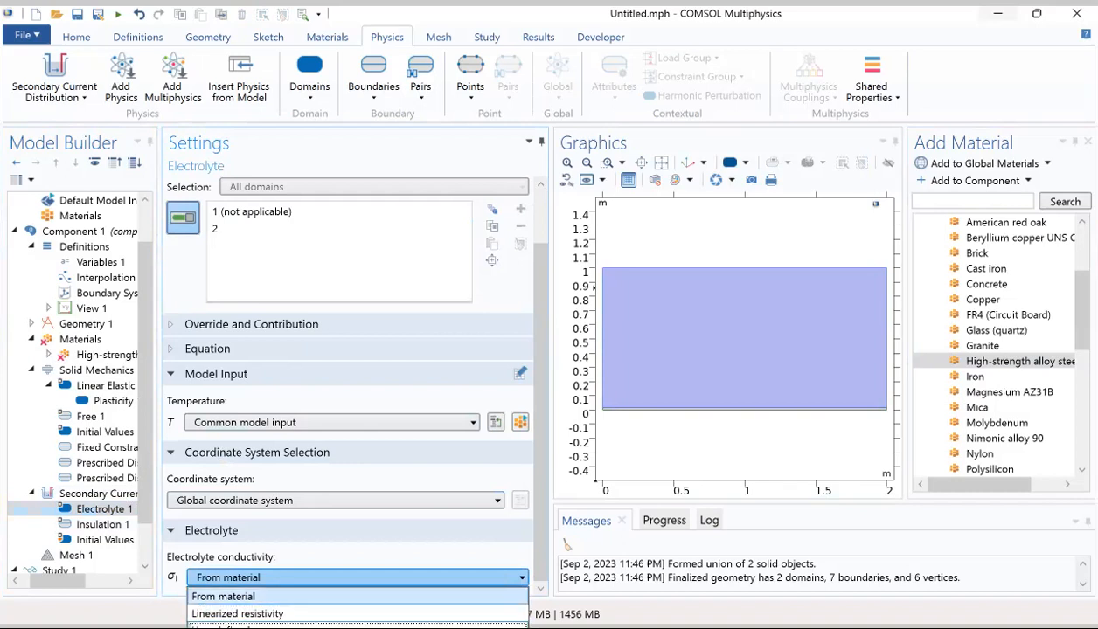
{"action": "left_click", "coordinate": [490, 626]}
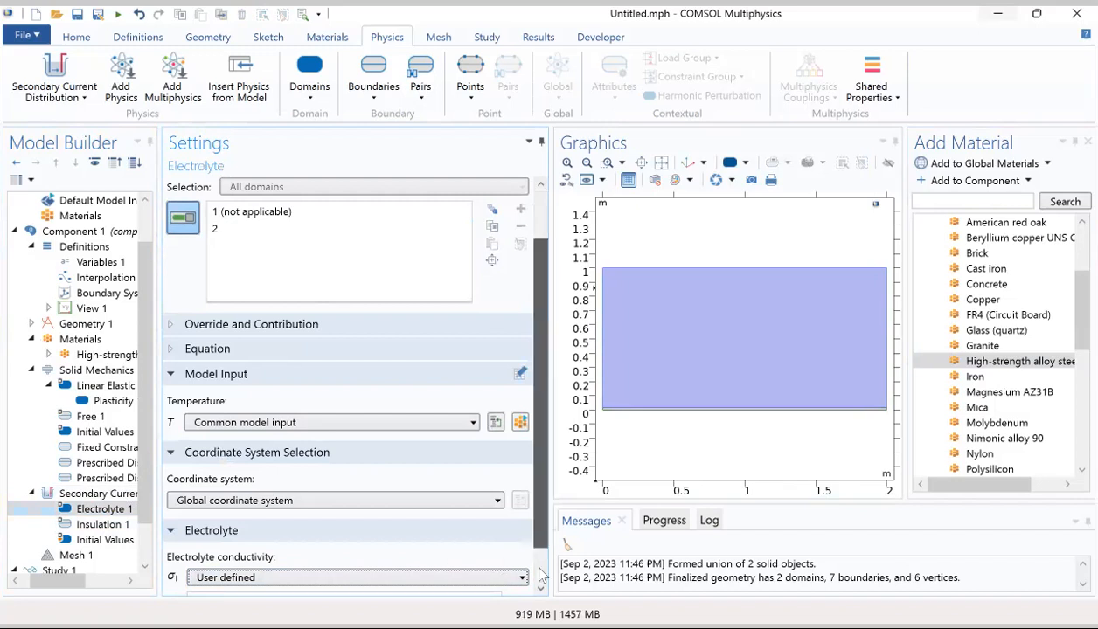
{"action": "scroll", "coordinate": [540, 572], "scroll_direction": "down", "scroll_amount": 1}
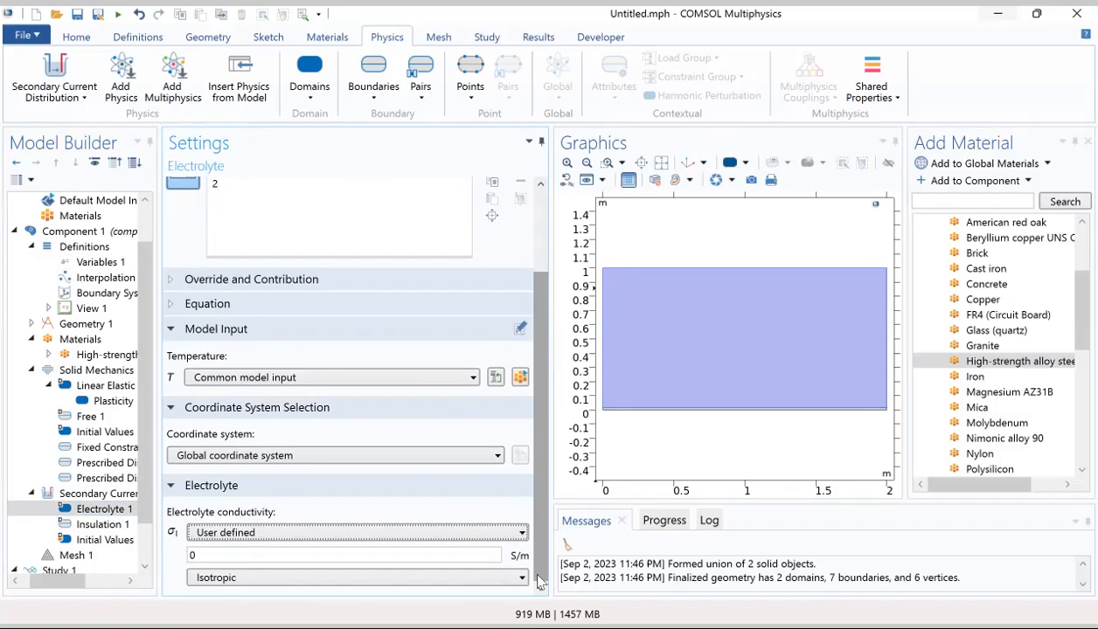
{"action": "double_click", "coordinate": [208, 554]}
{"action": "type", "text": "sigma1"}
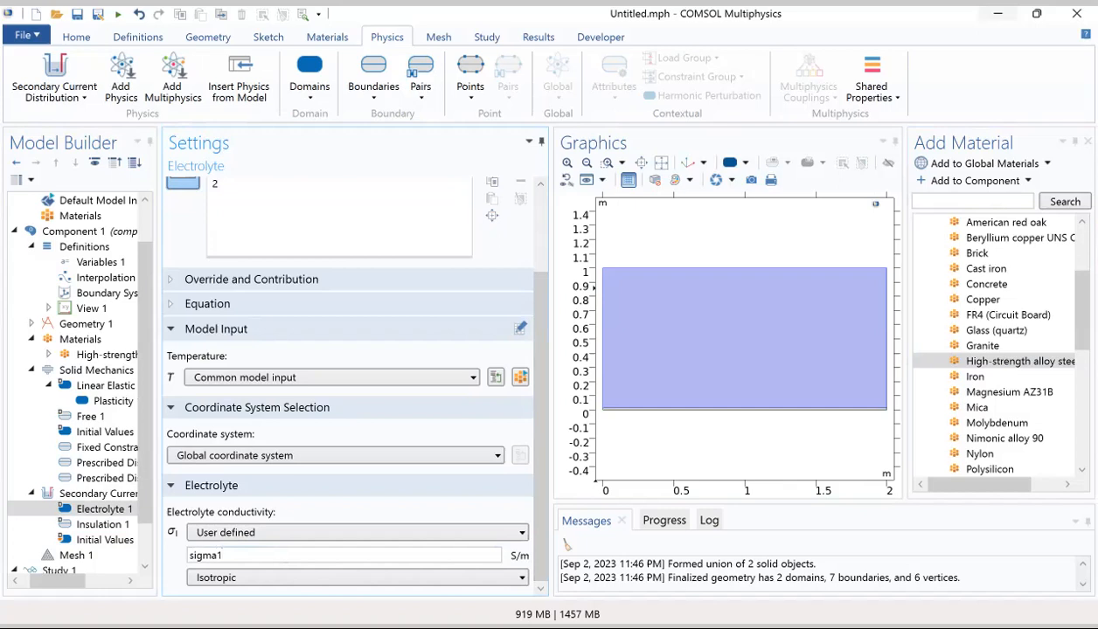
Step: Set the initial electrolyte potential in Secondary Current Distribution's Initial Values 1 to -(Eeq0a+Eeq0c)/2
{"action": "left_click", "coordinate": [105, 540]}
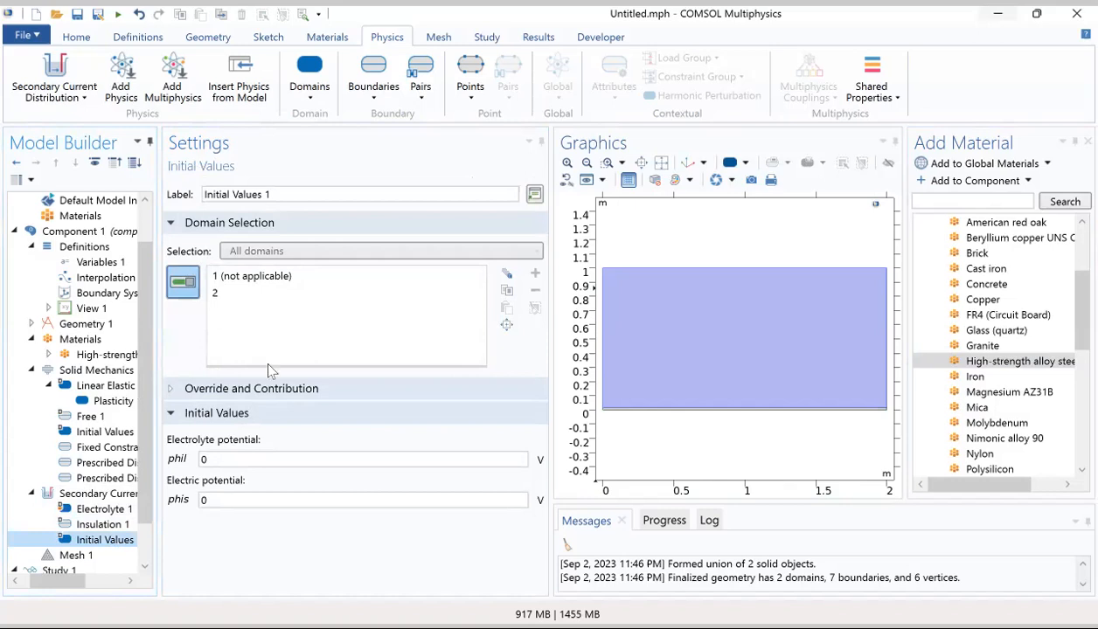
{"action": "double_click", "coordinate": [210, 460]}
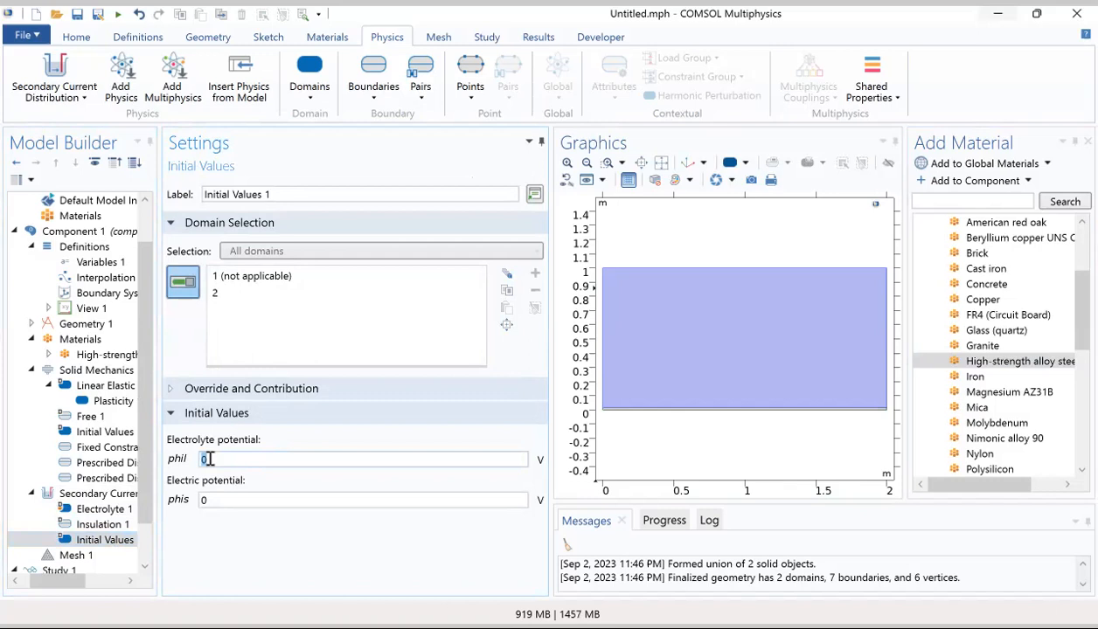
{"action": "type", "text": "-(Eeq0a+Eeq0c)/2"}
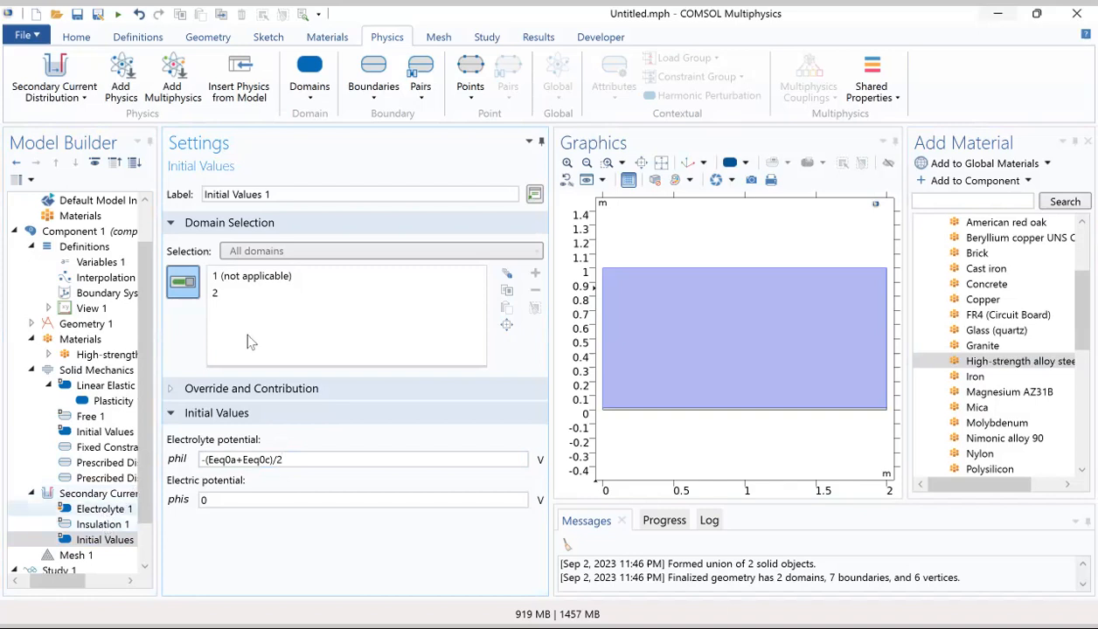
Step: Add an Electrode Surface boundary condition to the Secondary Current Distribution interface
{"action": "left_click", "coordinate": [371, 99]}
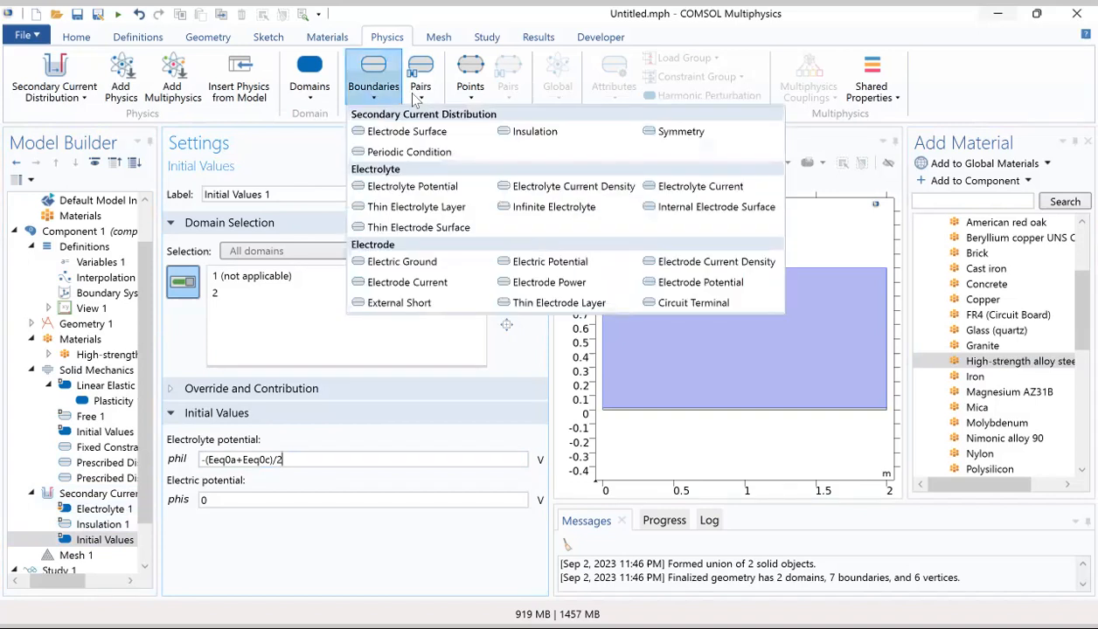
{"action": "left_click", "coordinate": [429, 134]}
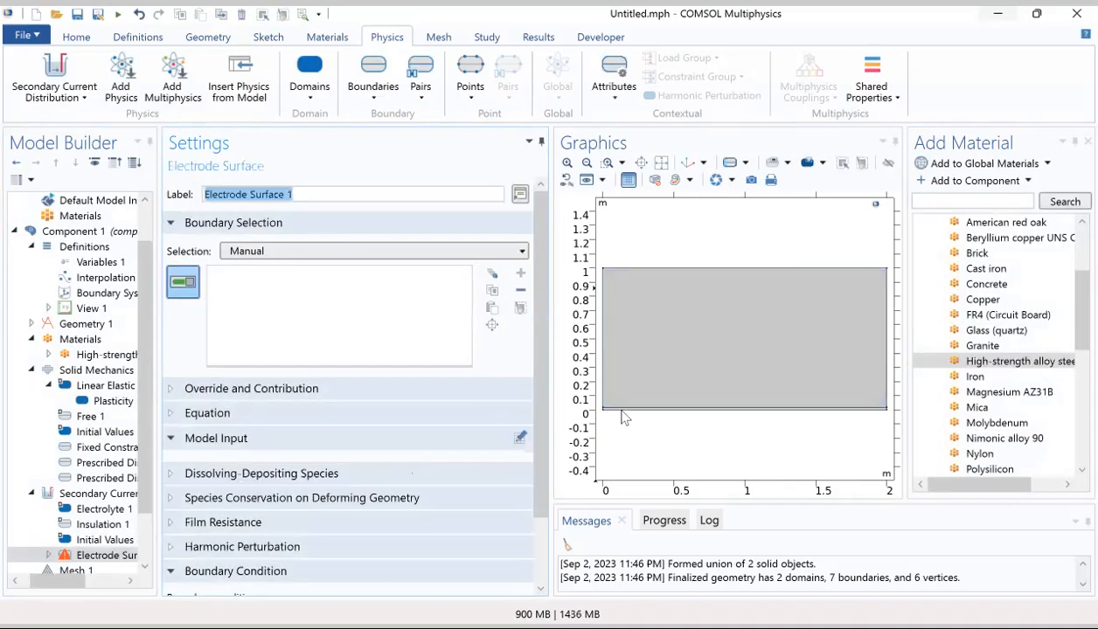
{"action": "left_click", "coordinate": [604, 346]}
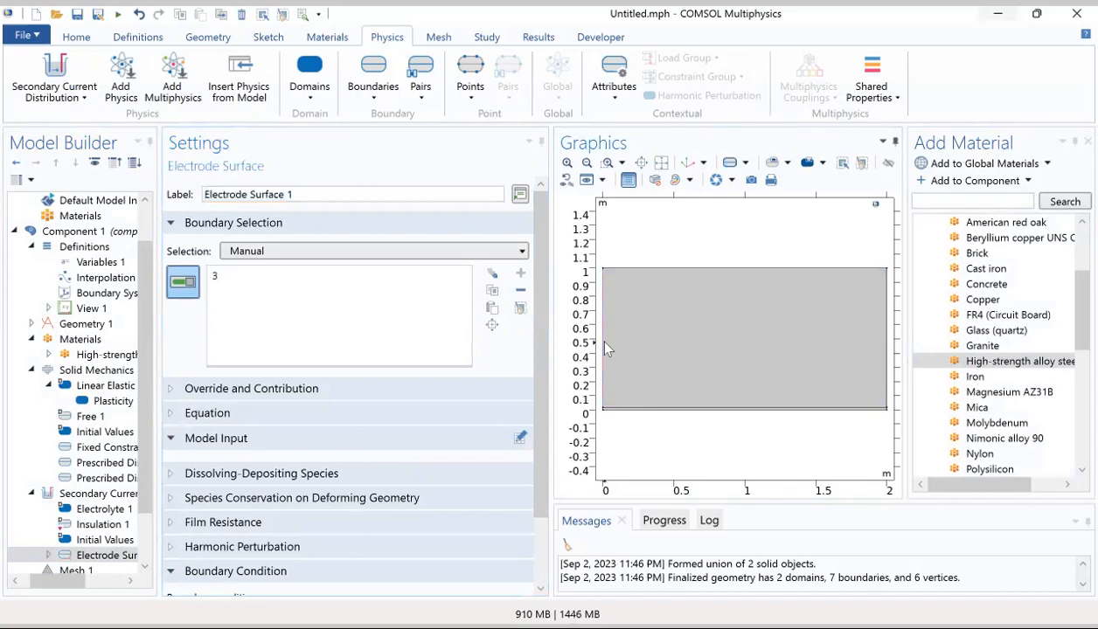
{"action": "left_click", "coordinate": [643, 270]}
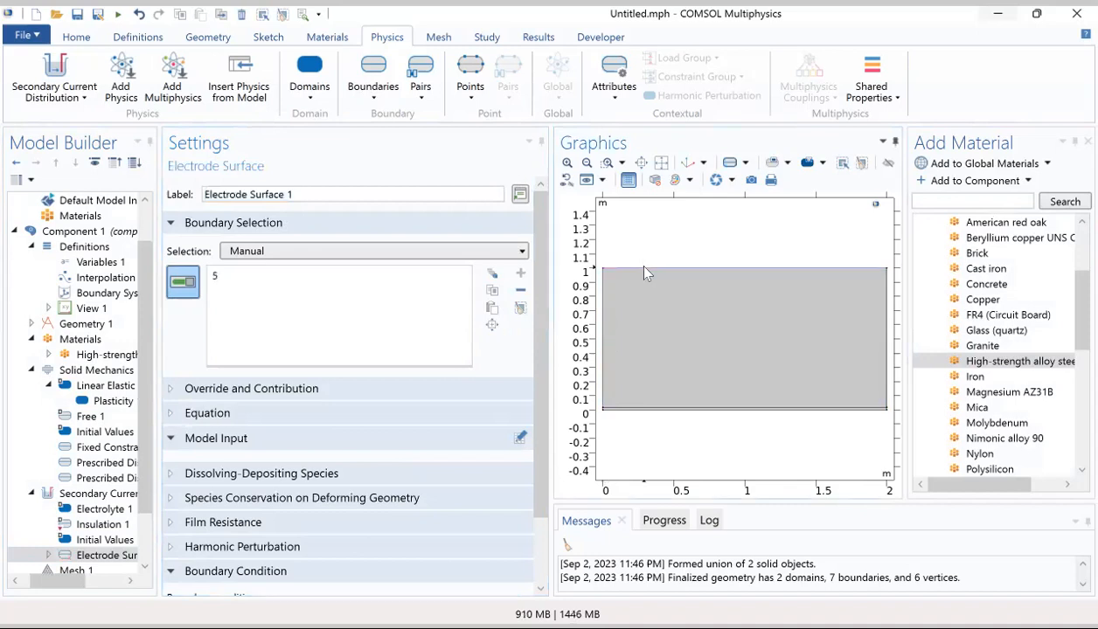
{"action": "left_click", "coordinate": [644, 270]}
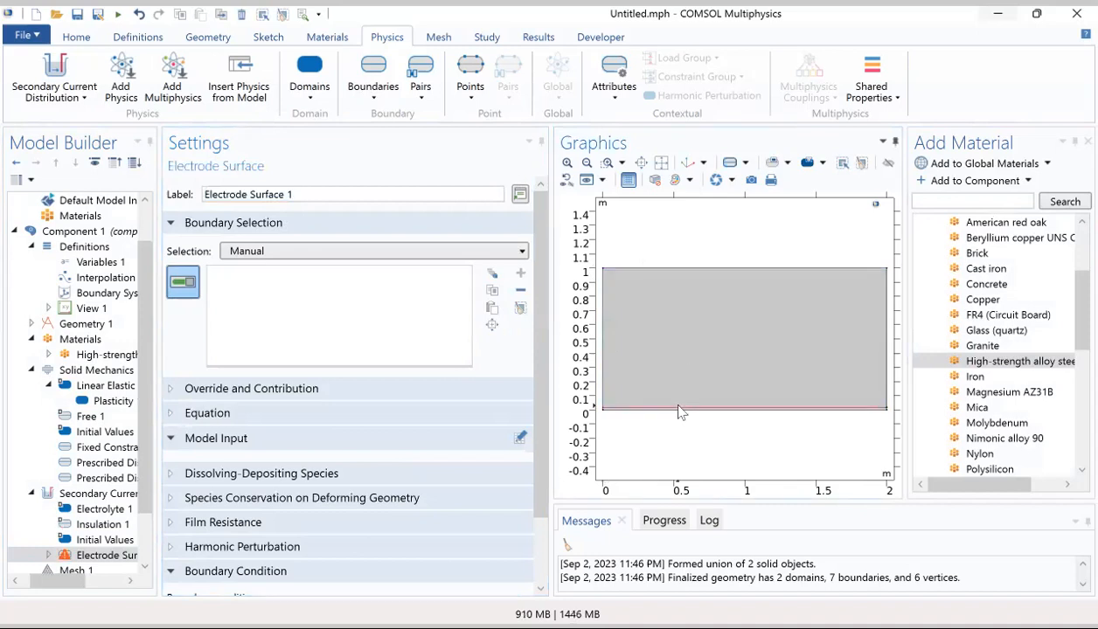
{"action": "left_click", "coordinate": [885, 347]}
{"action": "left_click", "coordinate": [886, 346]}
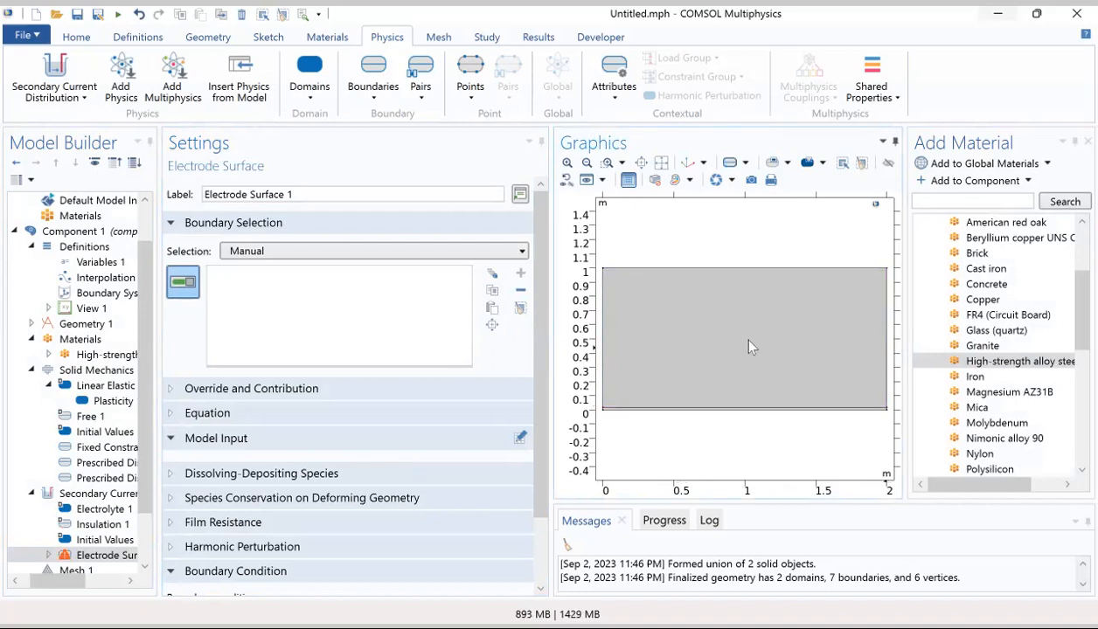
Step: Fill Electrode Surface 1's boundary selection with All boundaries and switch the filled list back to Manual
{"action": "left_click", "coordinate": [353, 255]}
{"action": "left_click", "coordinate": [297, 285]}
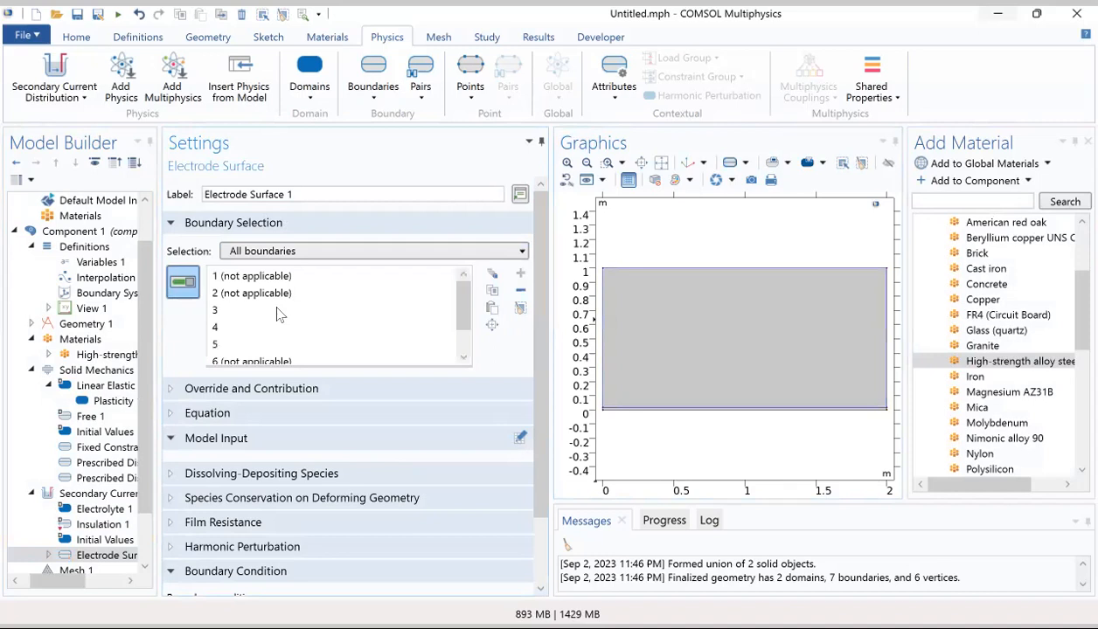
{"action": "scroll", "coordinate": [278, 311], "scroll_direction": "down", "scroll_amount": 1}
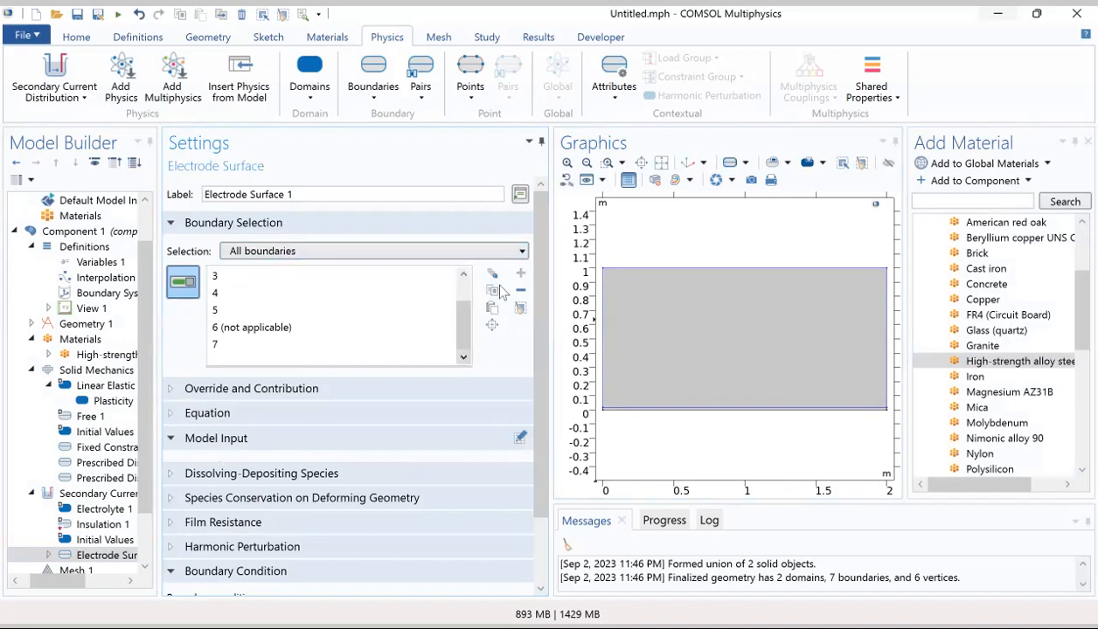
{"action": "left_click", "coordinate": [303, 254]}
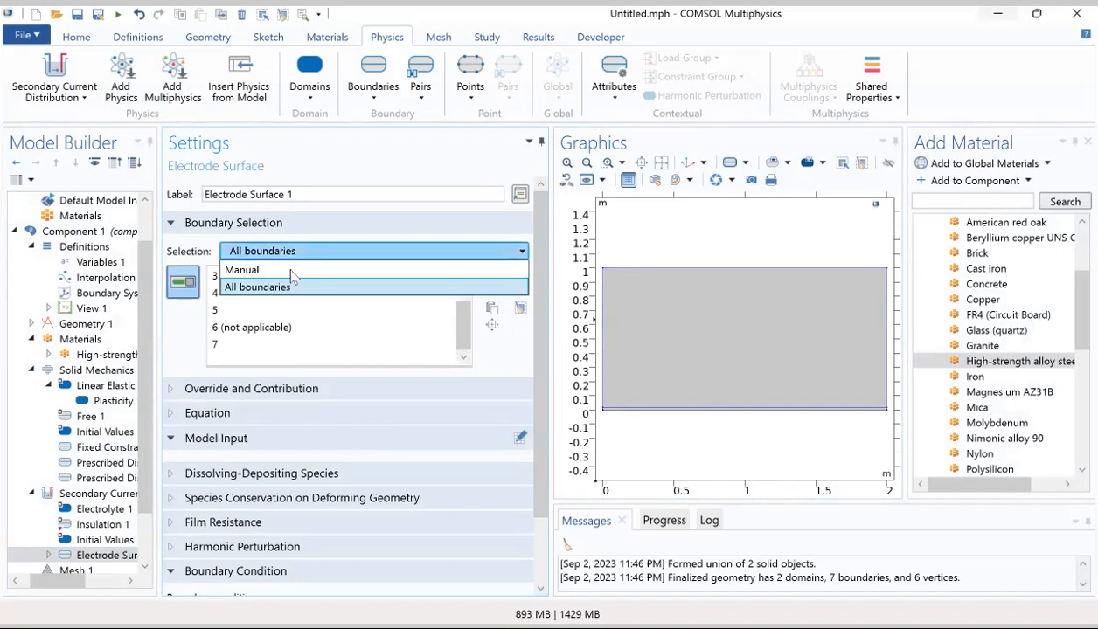
{"action": "left_click", "coordinate": [289, 268]}
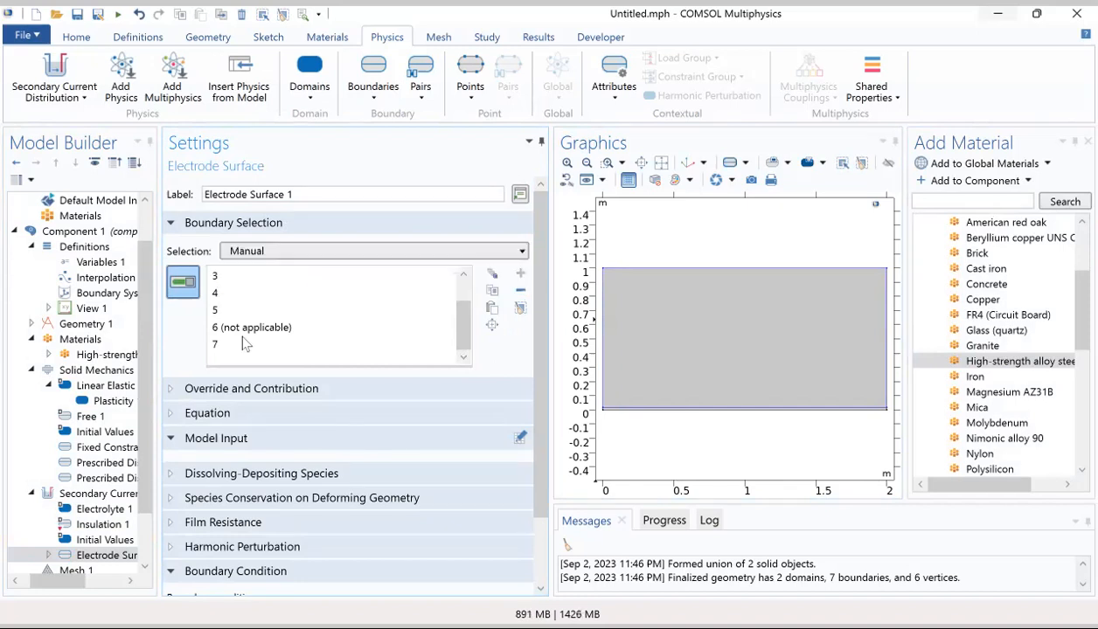
Step: Examine Electrode Surface 1's boundary list and the domain selections of Secondary Current Distribution and Solid Mechanics
{"action": "left_click", "coordinate": [104, 540]}
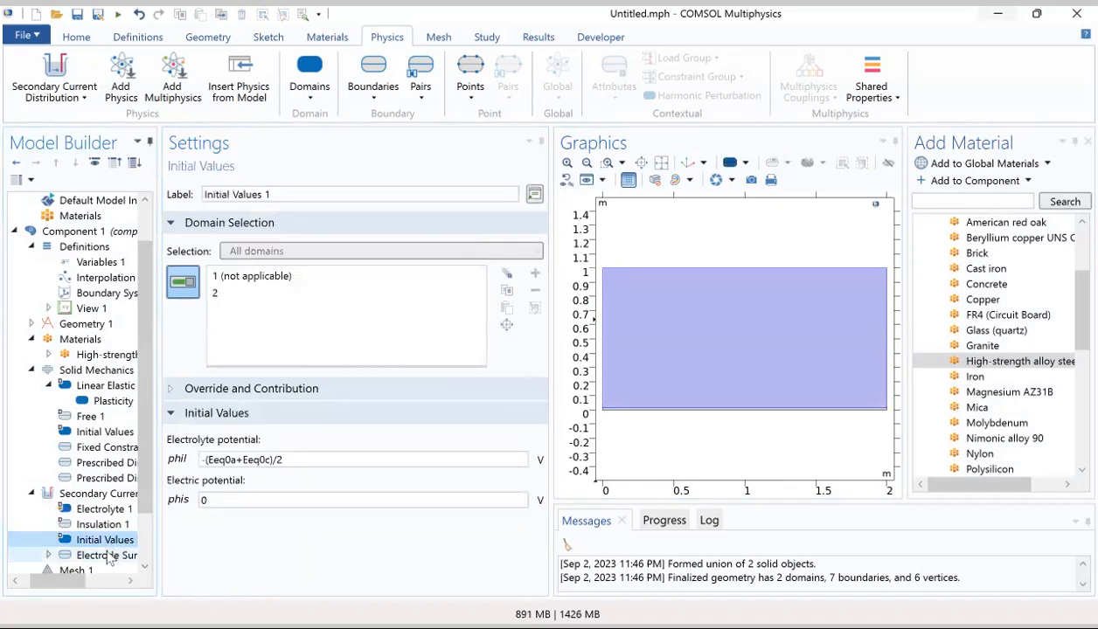
{"action": "left_click", "coordinate": [107, 557]}
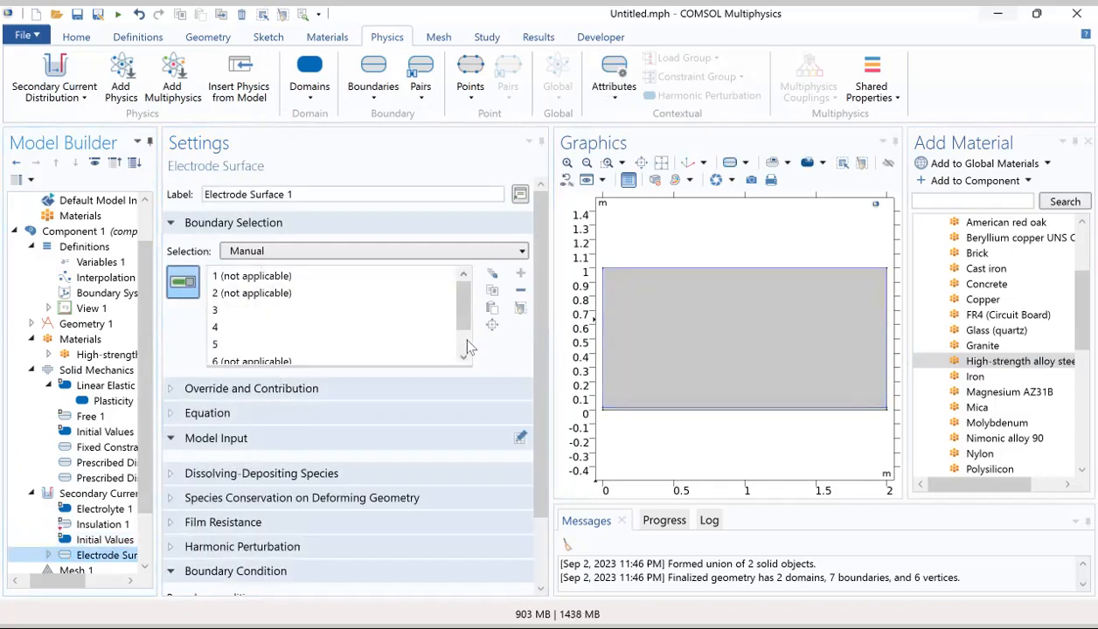
{"action": "scroll", "coordinate": [467, 342], "scroll_direction": "down", "scroll_amount": 1}
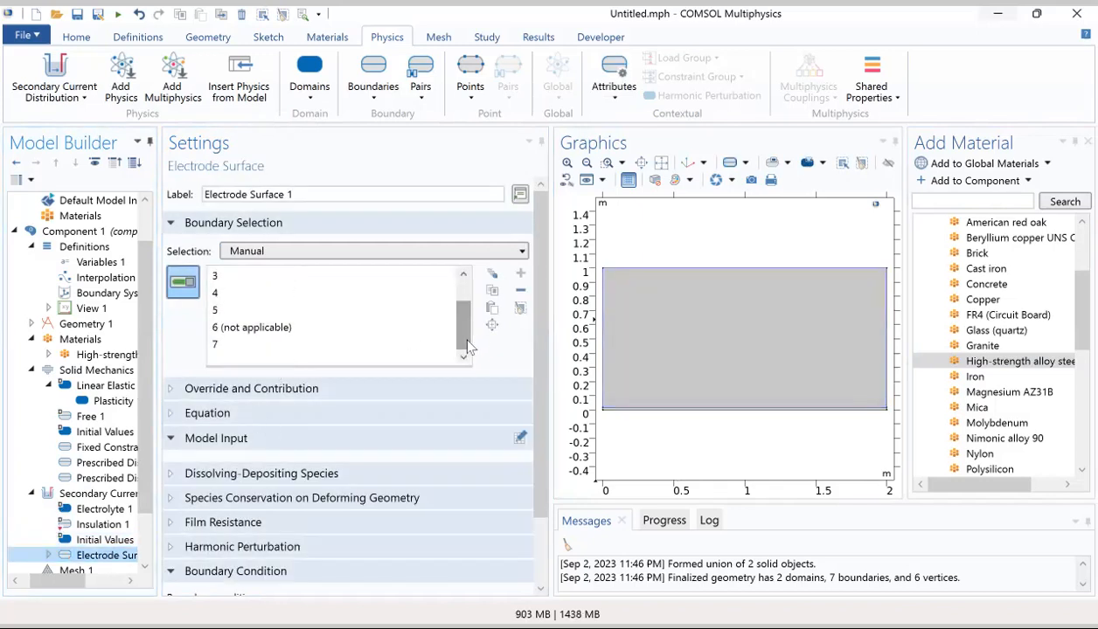
{"action": "left_click", "coordinate": [96, 495]}
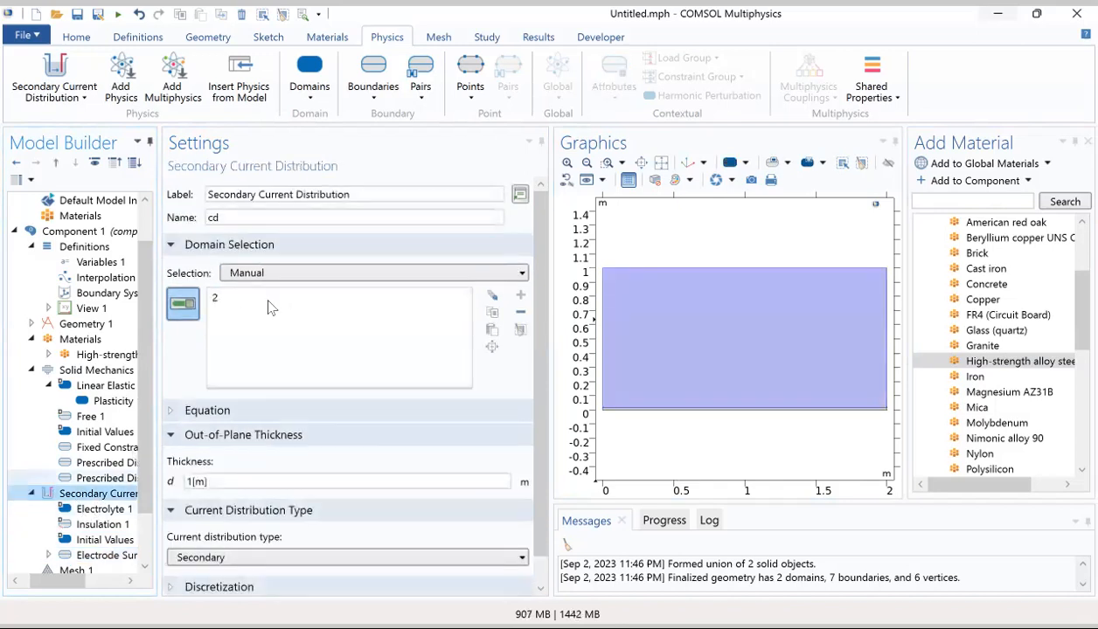
{"action": "left_click", "coordinate": [221, 300]}
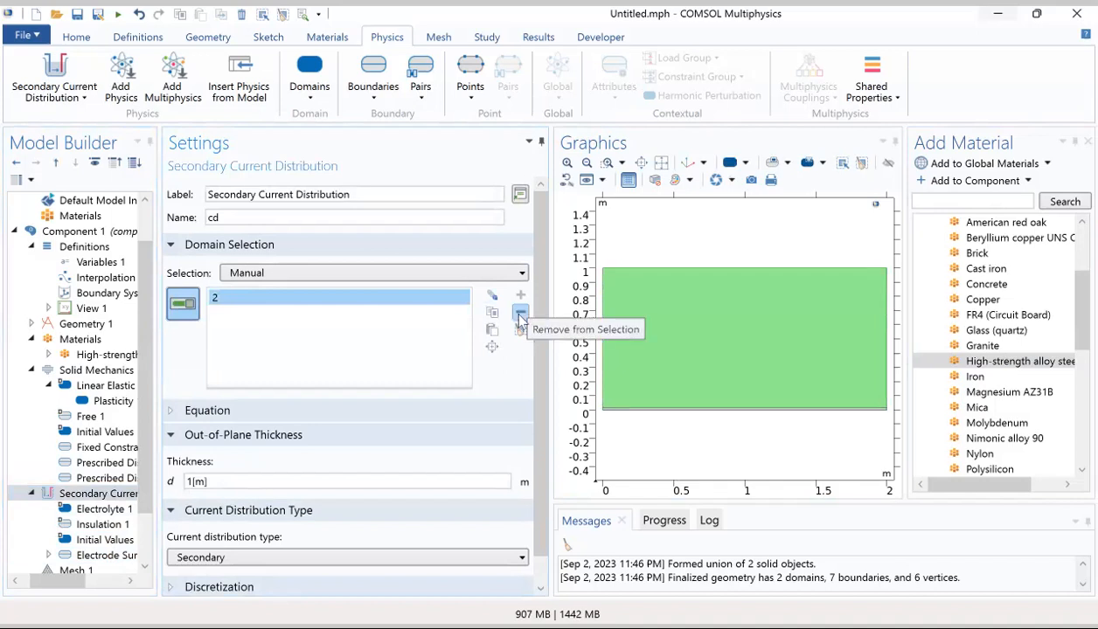
{"action": "left_click", "coordinate": [90, 370]}
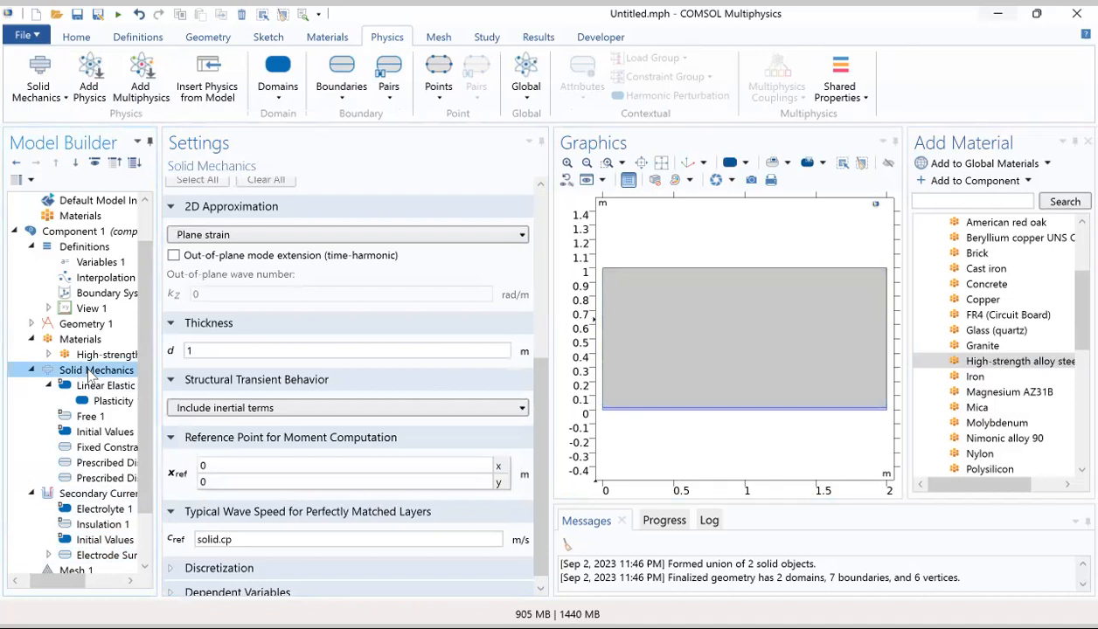
{"action": "left_click_drag", "start_coordinate": [533, 378], "coordinate": [532, 203]}
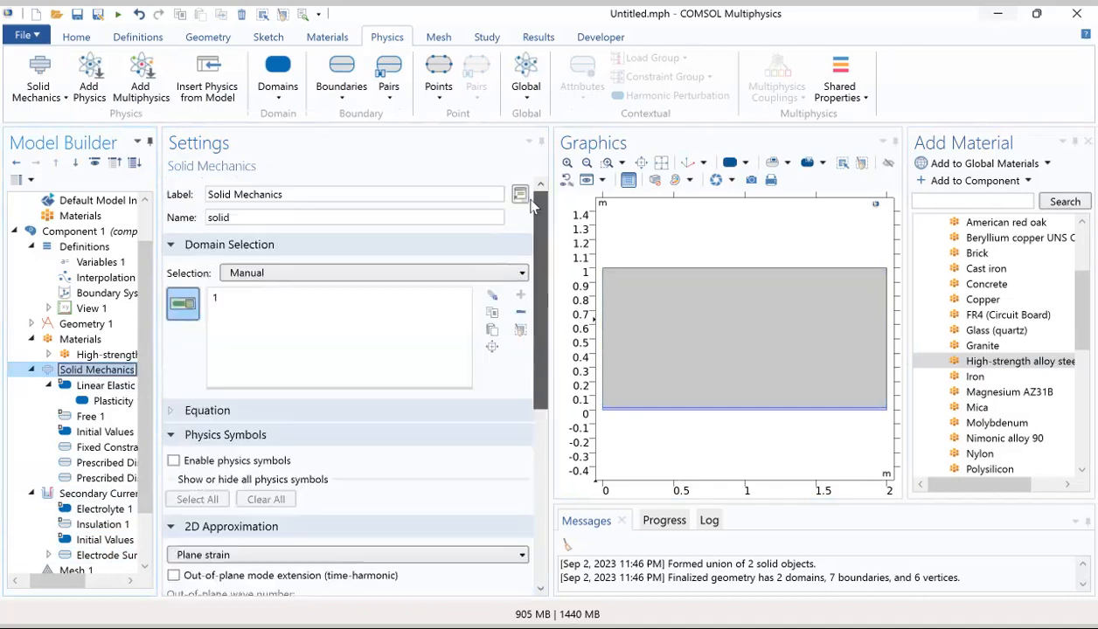
{"action": "left_click", "coordinate": [107, 495]}
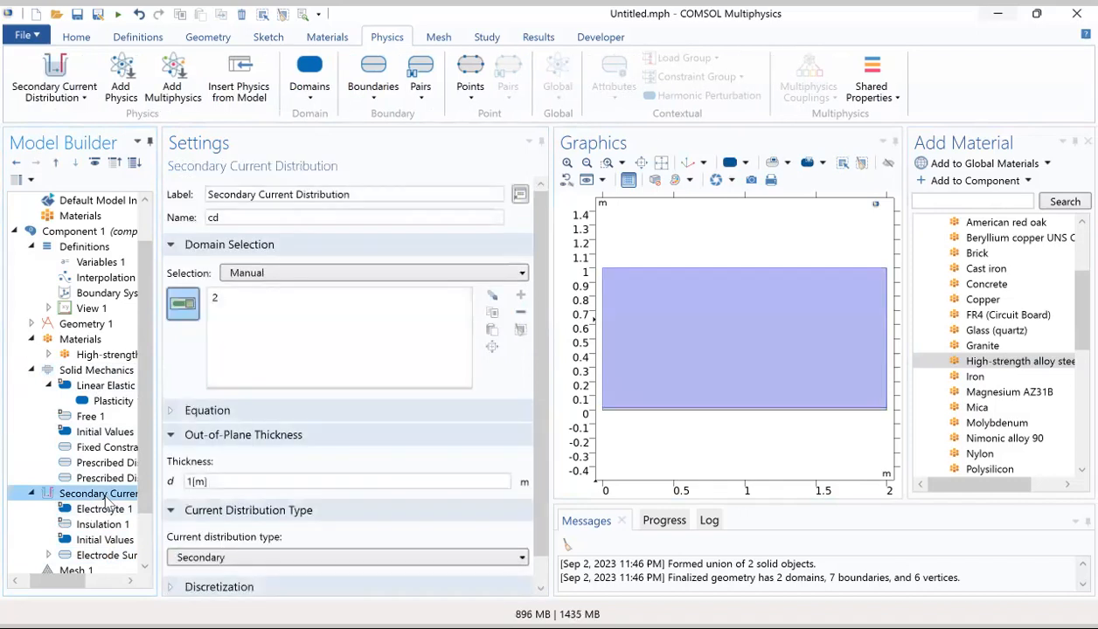
{"action": "left_click", "coordinate": [97, 554]}
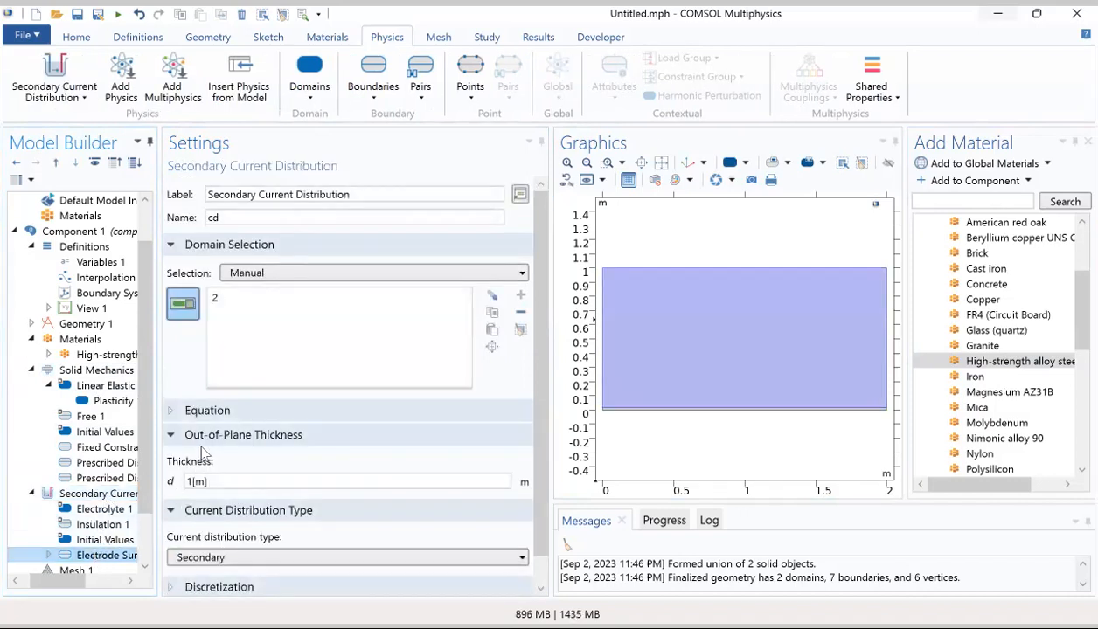
{"action": "scroll", "coordinate": [277, 314], "scroll_direction": "down", "scroll_amount": 2}
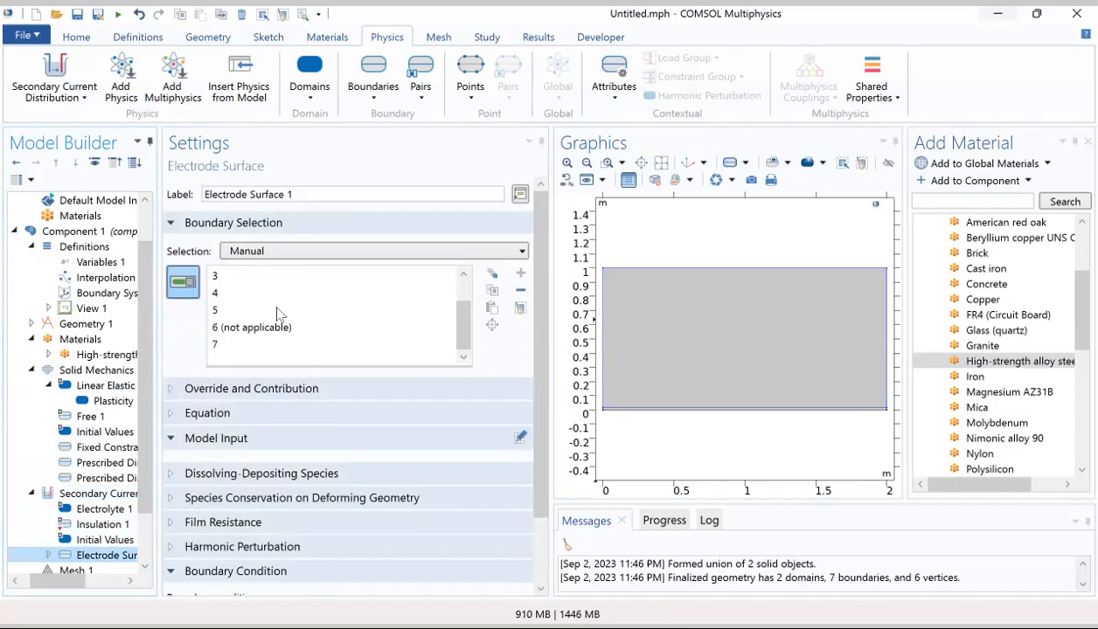
Step: Remove all boundaries from Electrode Surface 1's manual boundary selection
{"action": "left_click", "coordinate": [225, 346]}
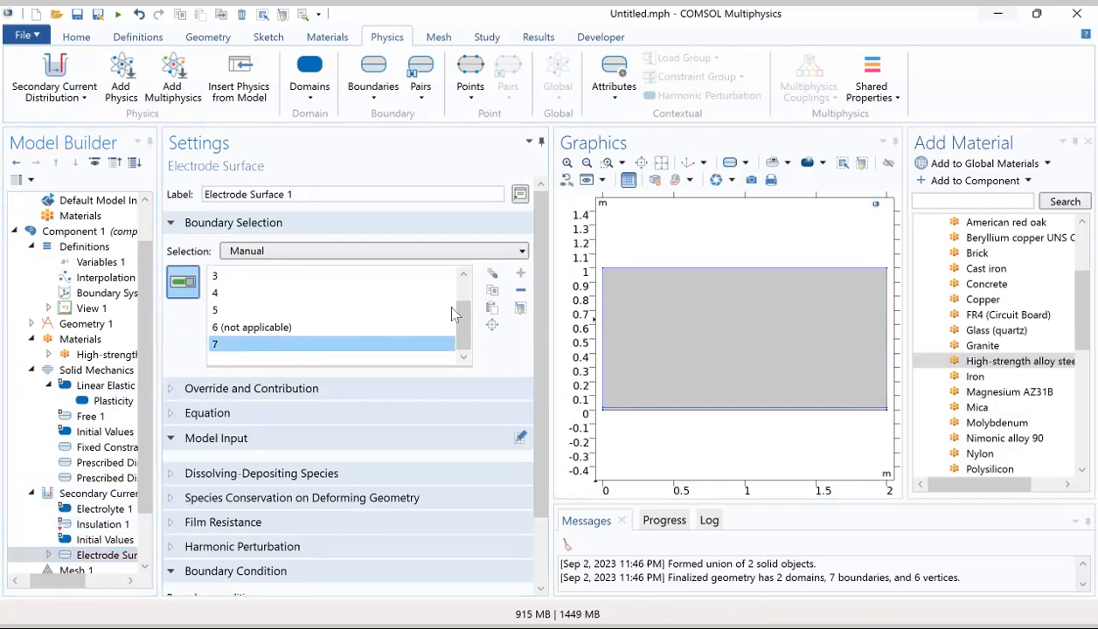
{"action": "left_click", "coordinate": [365, 253]}
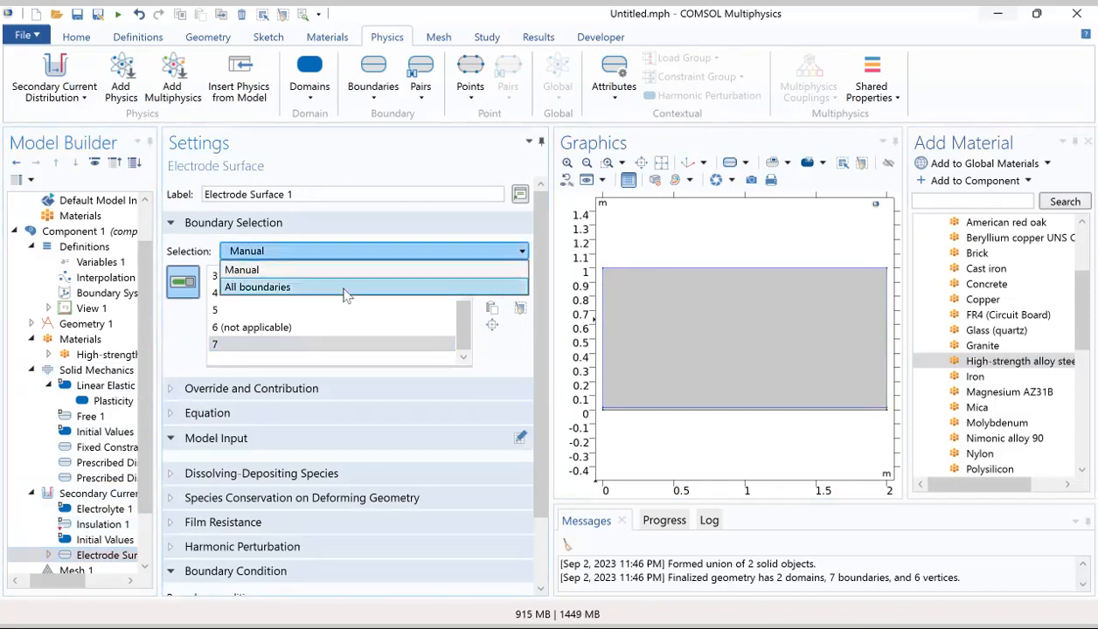
{"action": "left_click", "coordinate": [337, 276]}
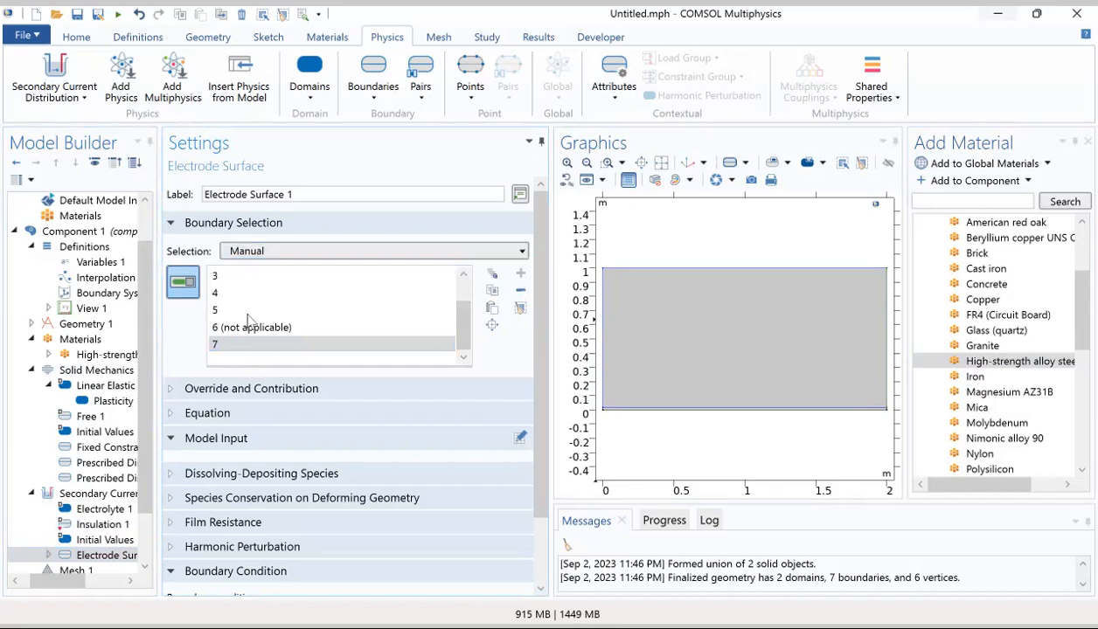
{"action": "left_click", "coordinate": [462, 287]}
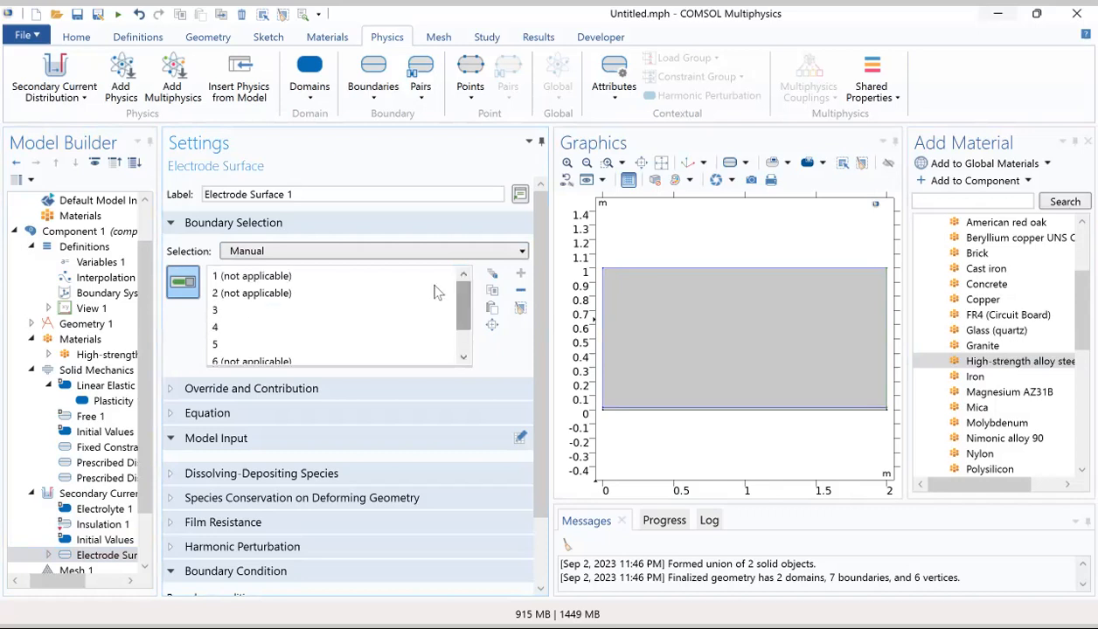
{"action": "left_click", "coordinate": [298, 276], "text": "shift"}
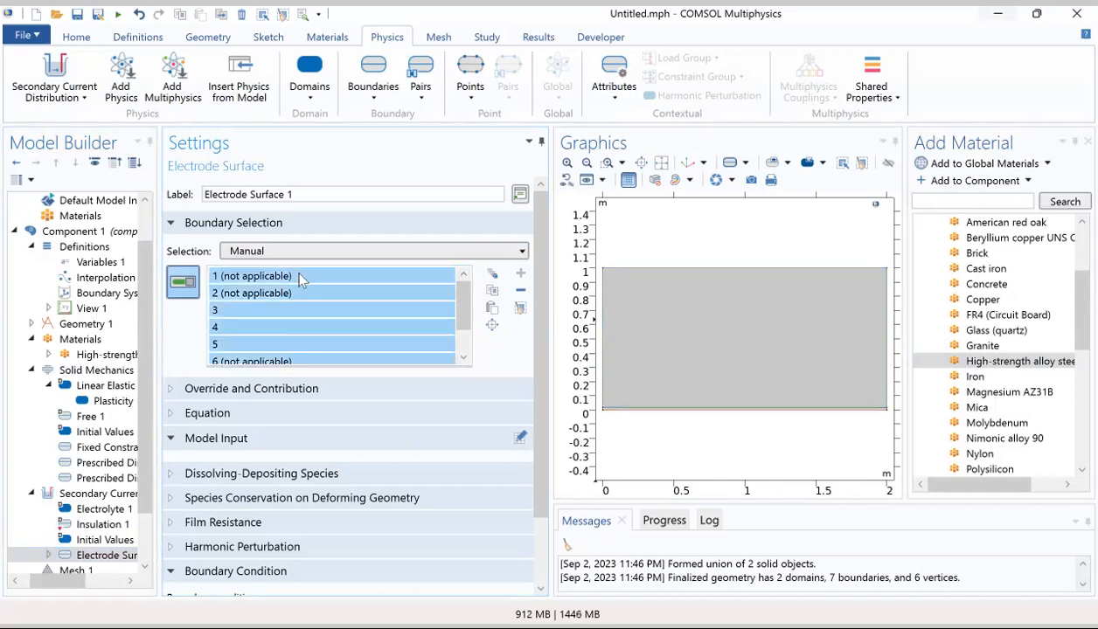
{"action": "left_click", "coordinate": [520, 290]}
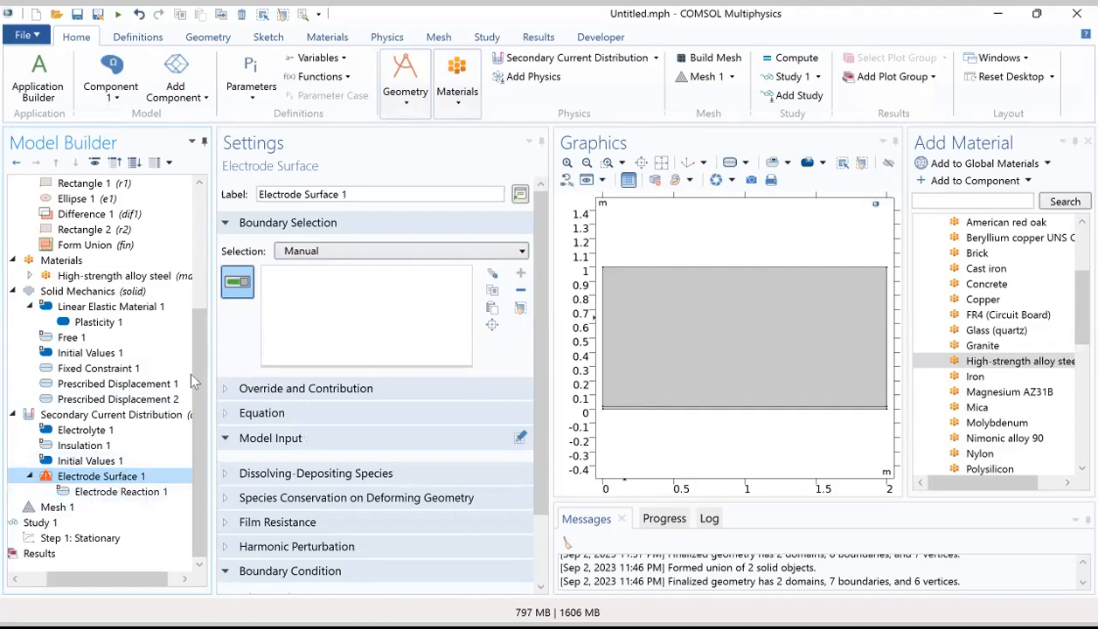
Step: Set Ellipse 1's a-semiaxis to 100[mm], b-semiaxis to 11.46[mm] and y position to 19.1[mm], and rebuild all geometry objects
{"action": "left_click_drag", "start_coordinate": [202, 385], "coordinate": [203, 264]}
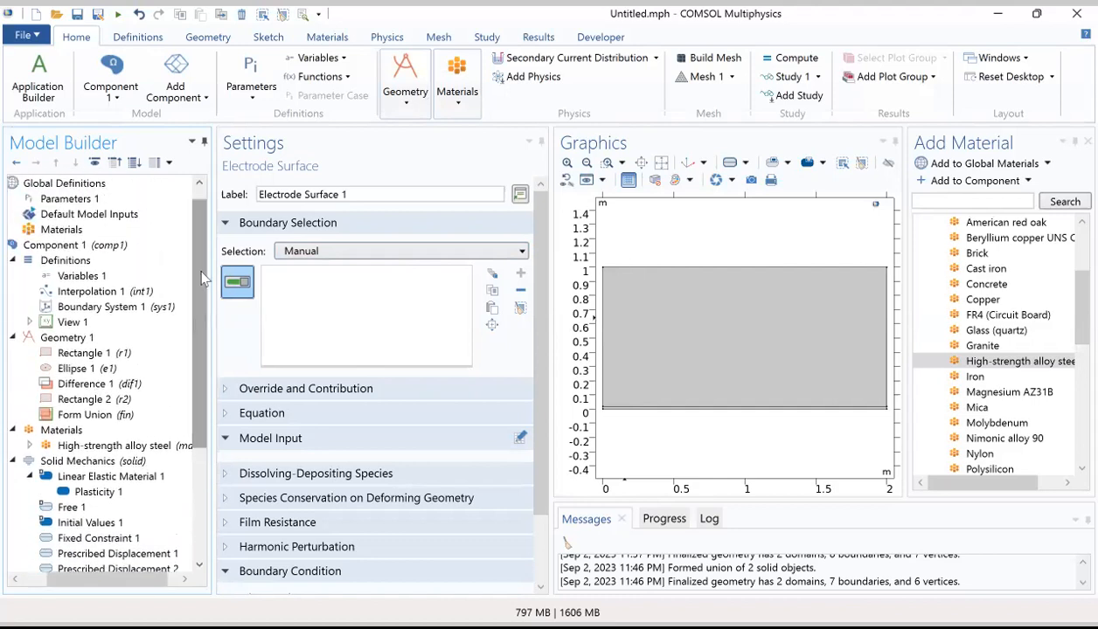
{"action": "left_click", "coordinate": [68, 340]}
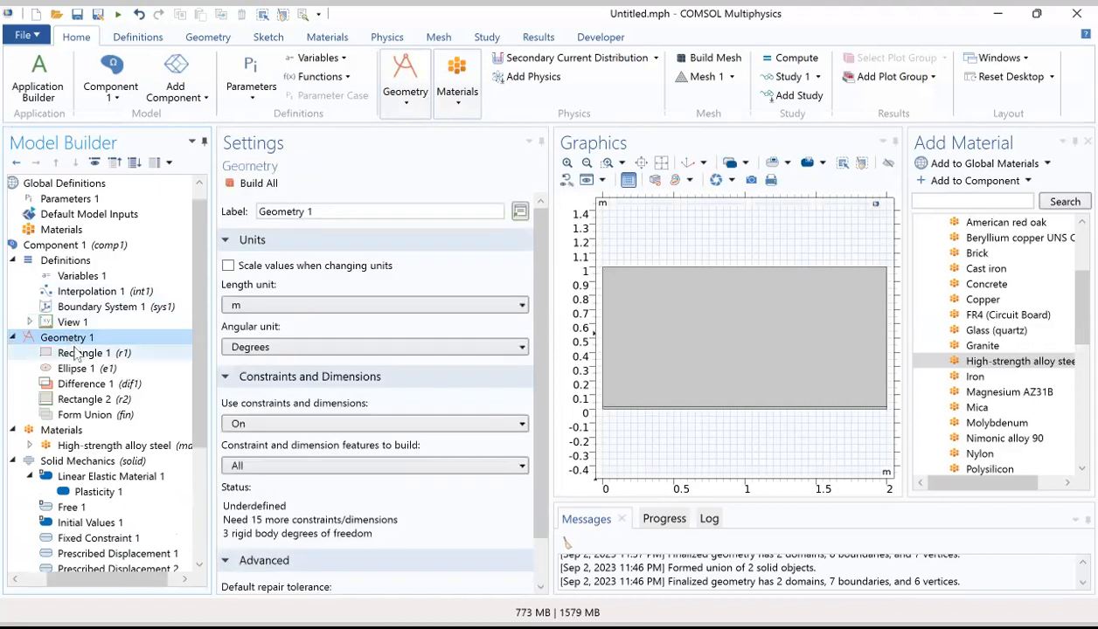
{"action": "left_click", "coordinate": [77, 353]}
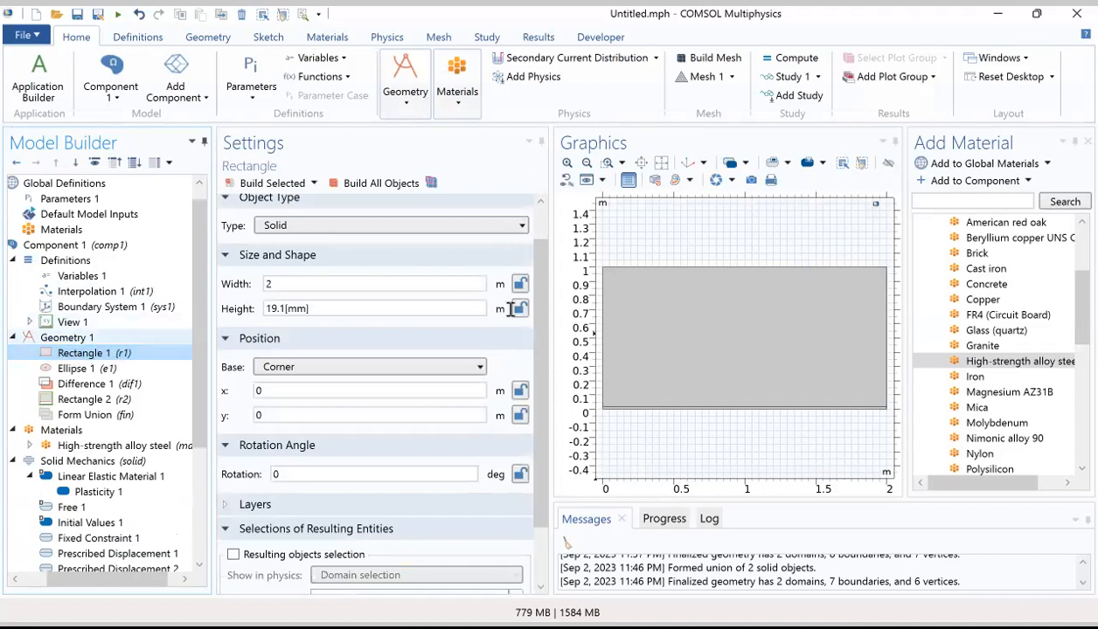
{"action": "left_click", "coordinate": [73, 370]}
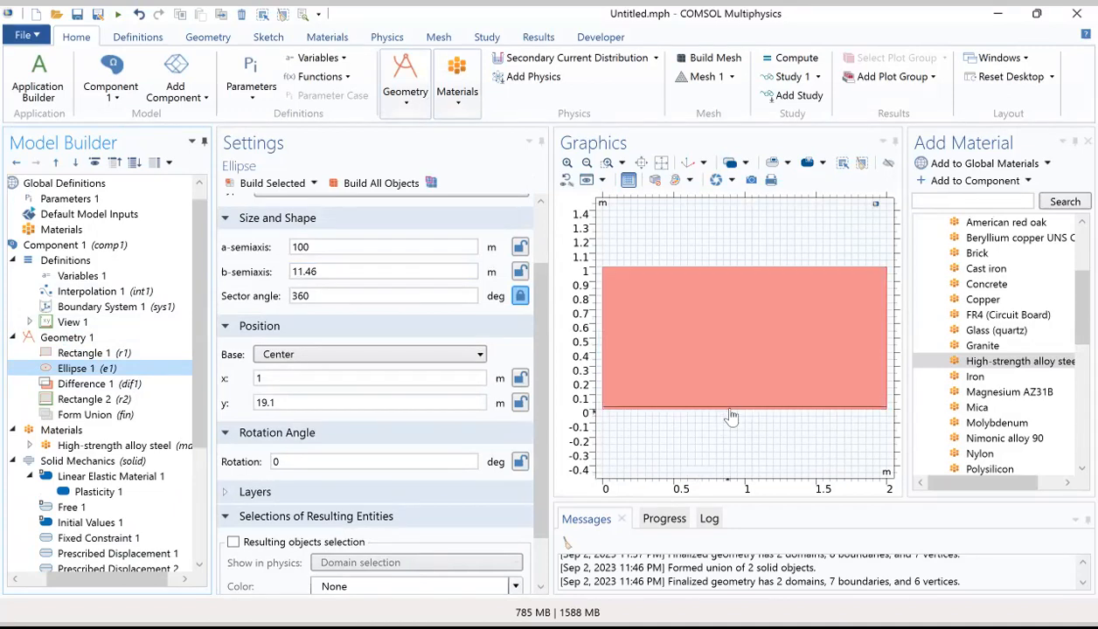
{"action": "left_click", "coordinate": [306, 247]}
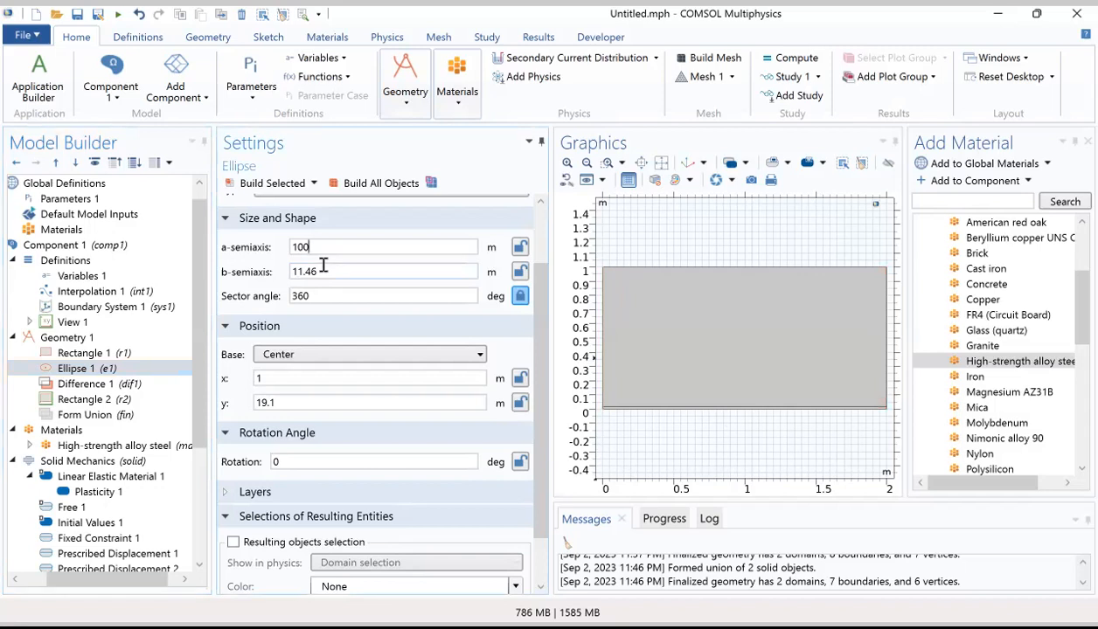
{"action": "type", "text": "[mm]"}
{"action": "left_click", "coordinate": [330, 271]}
{"action": "type", "text": "[mm]"}
{"action": "left_click", "coordinate": [305, 403]}
{"action": "type", "text": "[mm]"}
{"action": "left_click", "coordinate": [382, 186]}
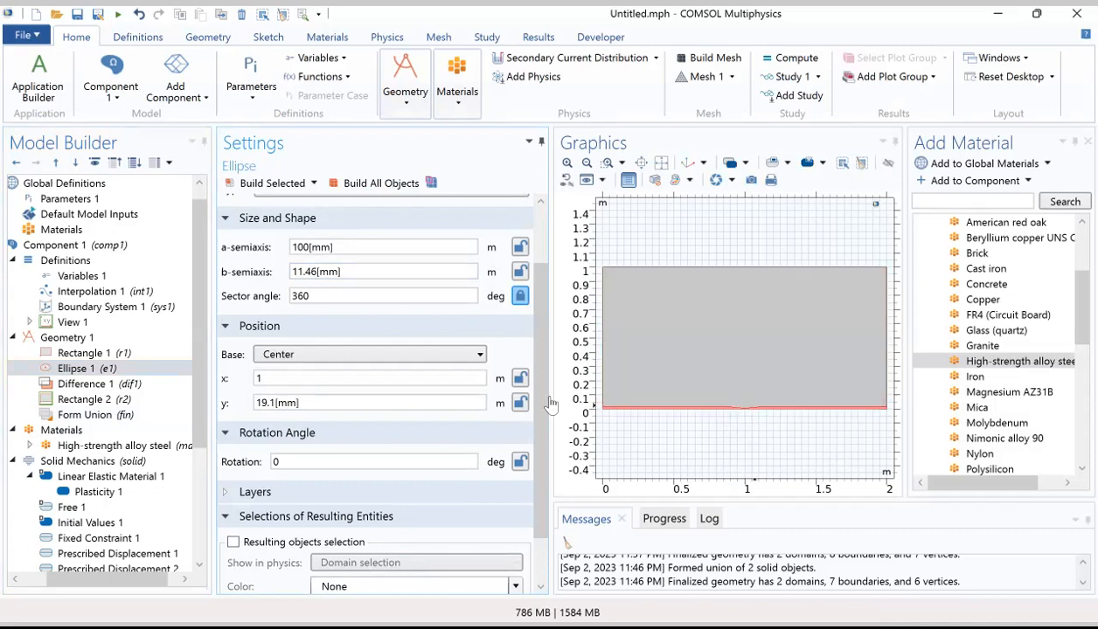
Step: Assign all boundaries of the rebuilt geometry to Electrode Surface 1 and make the selection Manual
{"action": "left_click_drag", "start_coordinate": [201, 410], "coordinate": [194, 529]}
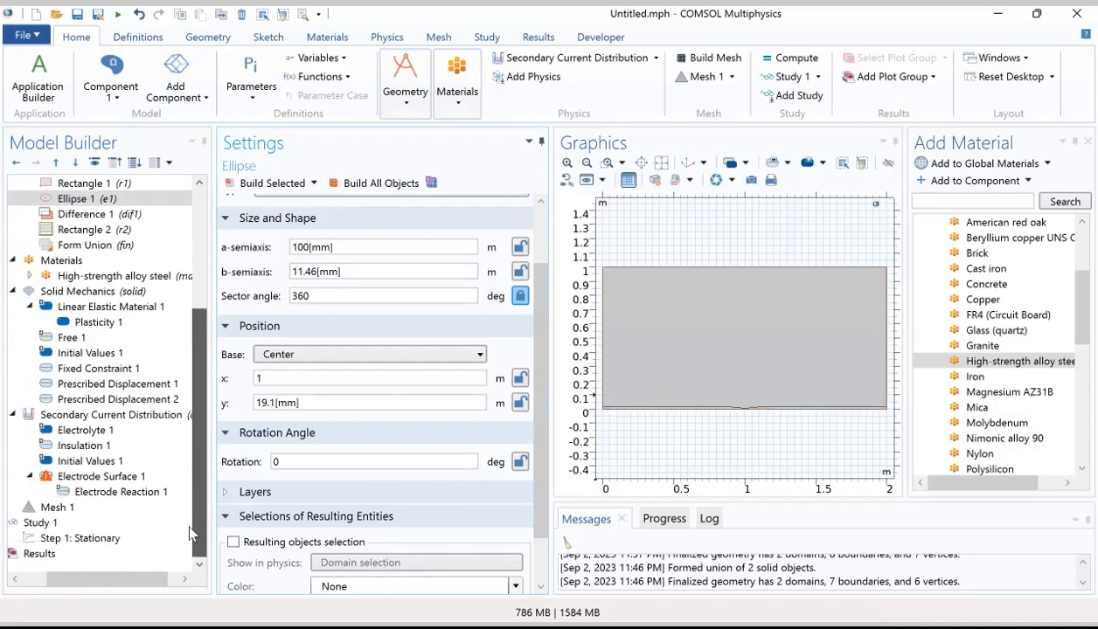
{"action": "left_click", "coordinate": [99, 493]}
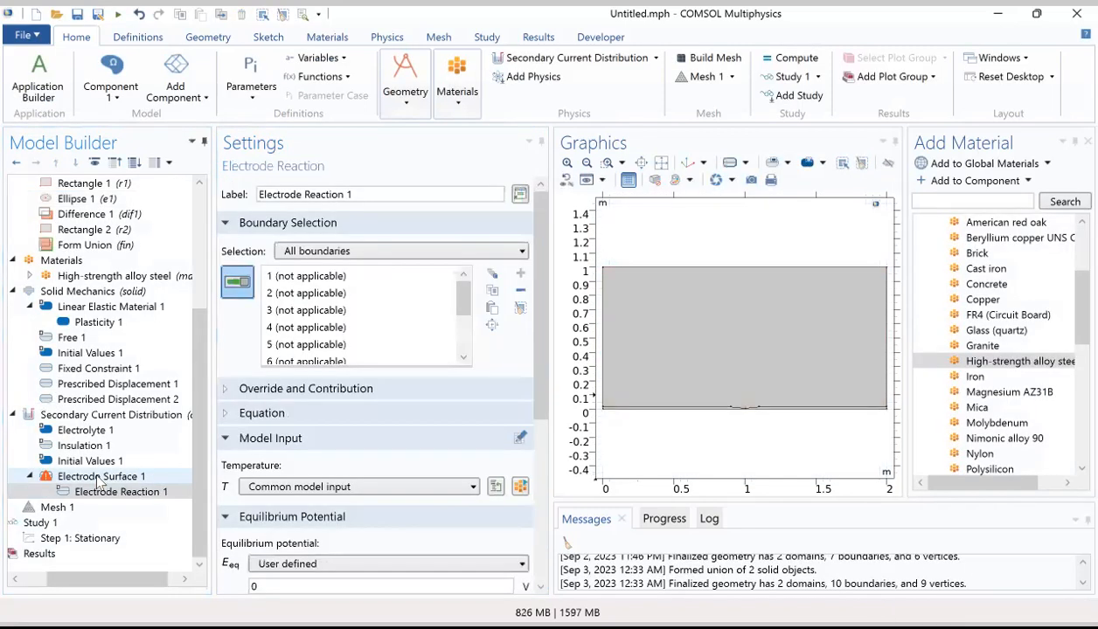
{"action": "left_click", "coordinate": [99, 479]}
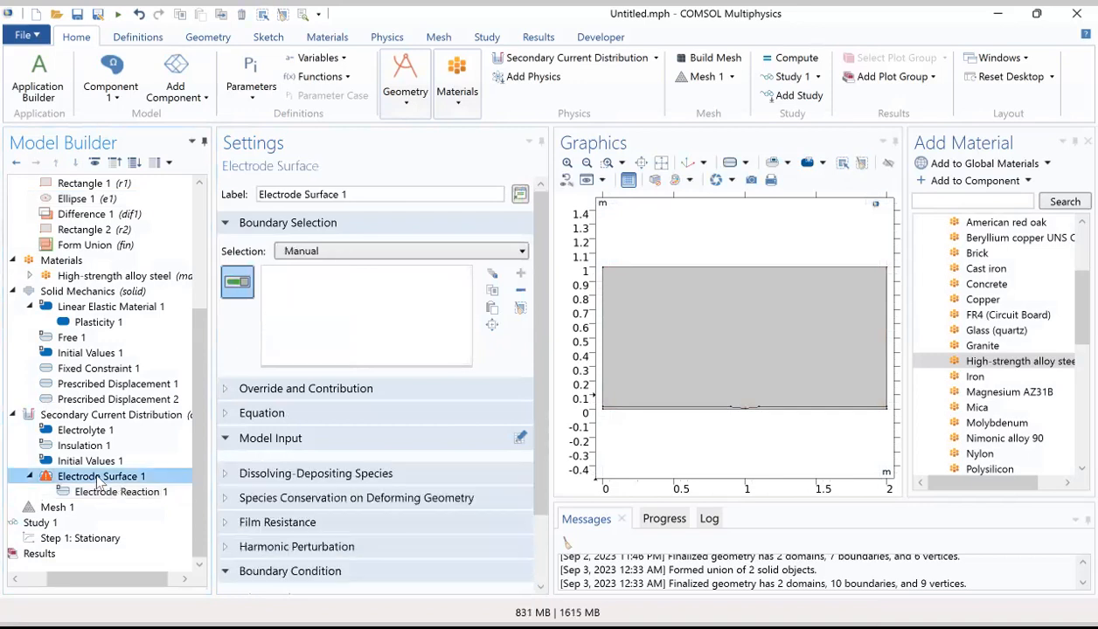
{"action": "left_click", "coordinate": [362, 255]}
{"action": "left_click", "coordinate": [349, 282]}
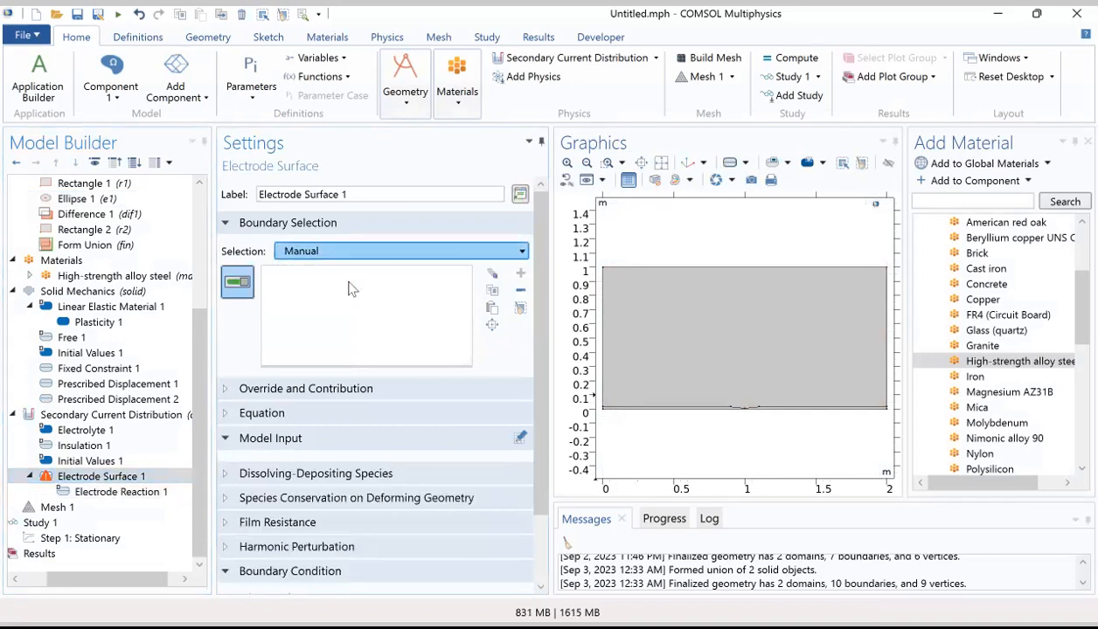
{"action": "left_click", "coordinate": [360, 253]}
{"action": "left_click", "coordinate": [349, 274]}
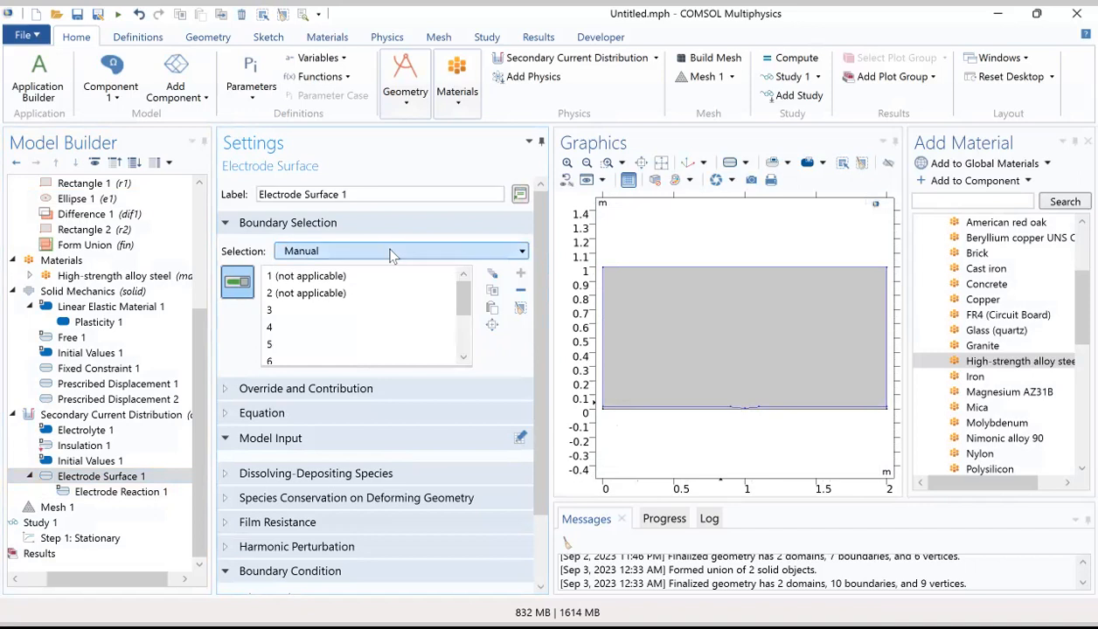
Step: Clear all boundaries from Electrode Surface 1 and assign only boundaries 9 and 10 along the ellipse defect
{"action": "left_click", "coordinate": [385, 280]}
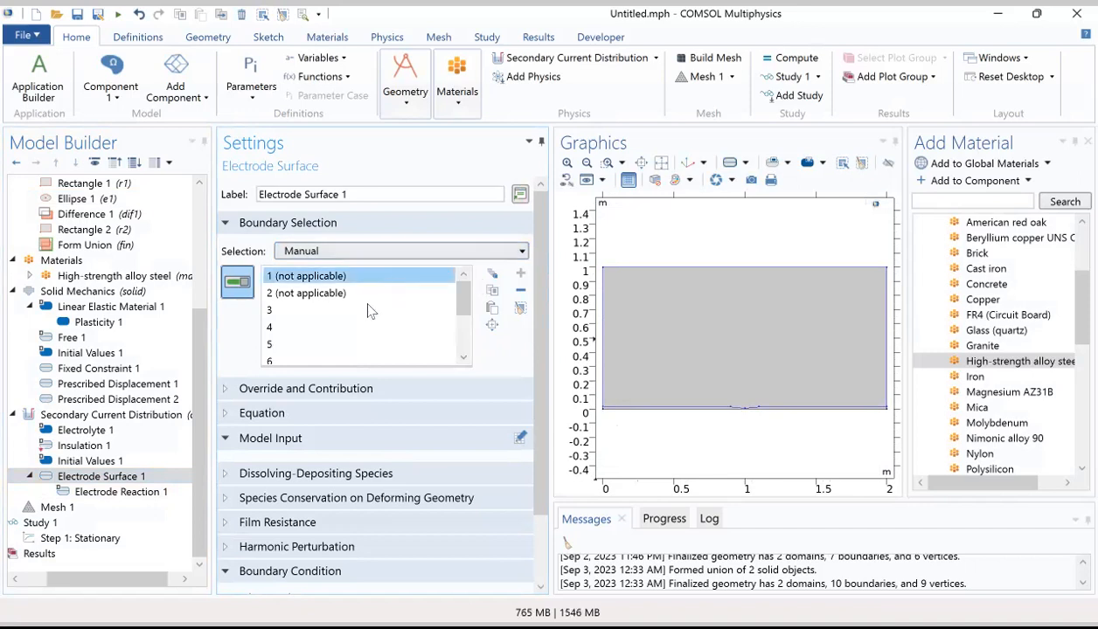
{"action": "scroll", "coordinate": [367, 349], "scroll_direction": "down", "scroll_amount": 2}
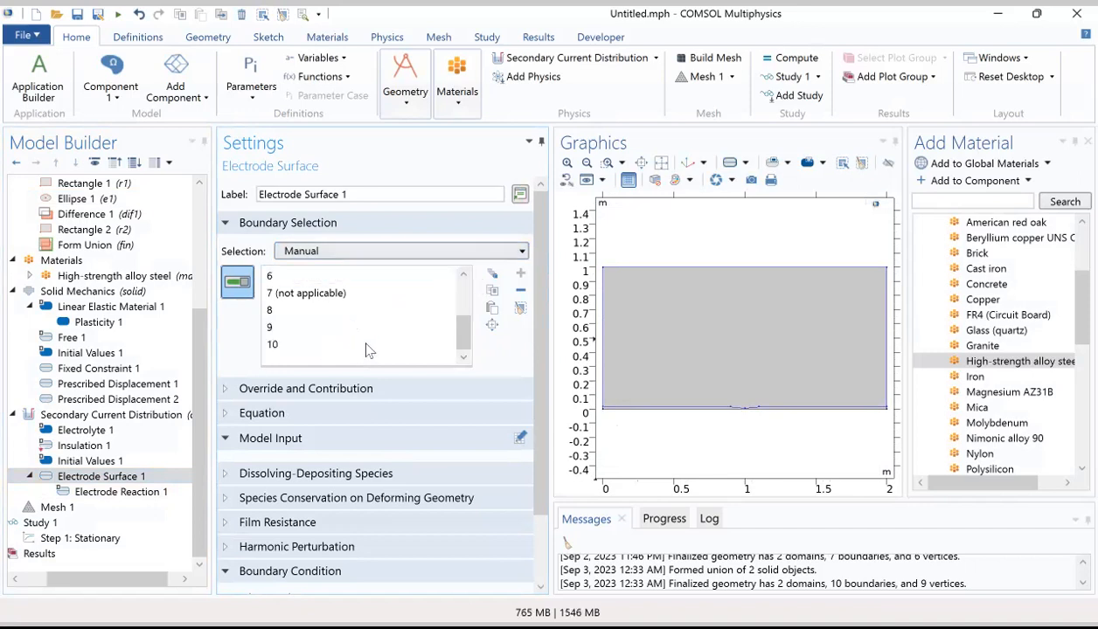
{"action": "left_click", "coordinate": [283, 346], "text": "shift"}
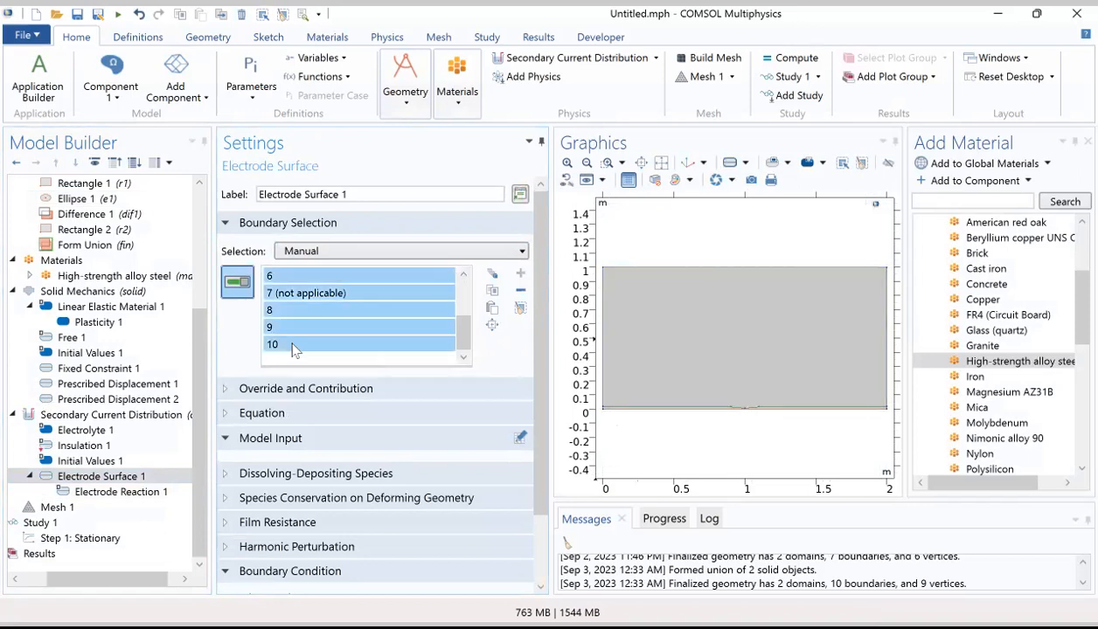
{"action": "left_click", "coordinate": [520, 291]}
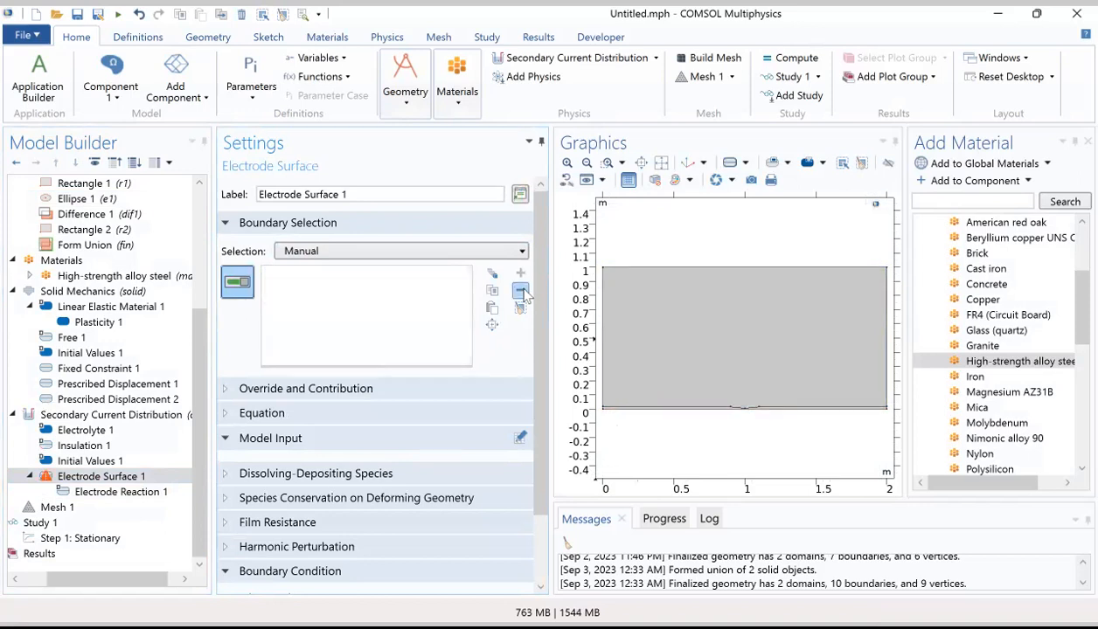
{"action": "left_click", "coordinate": [740, 413]}
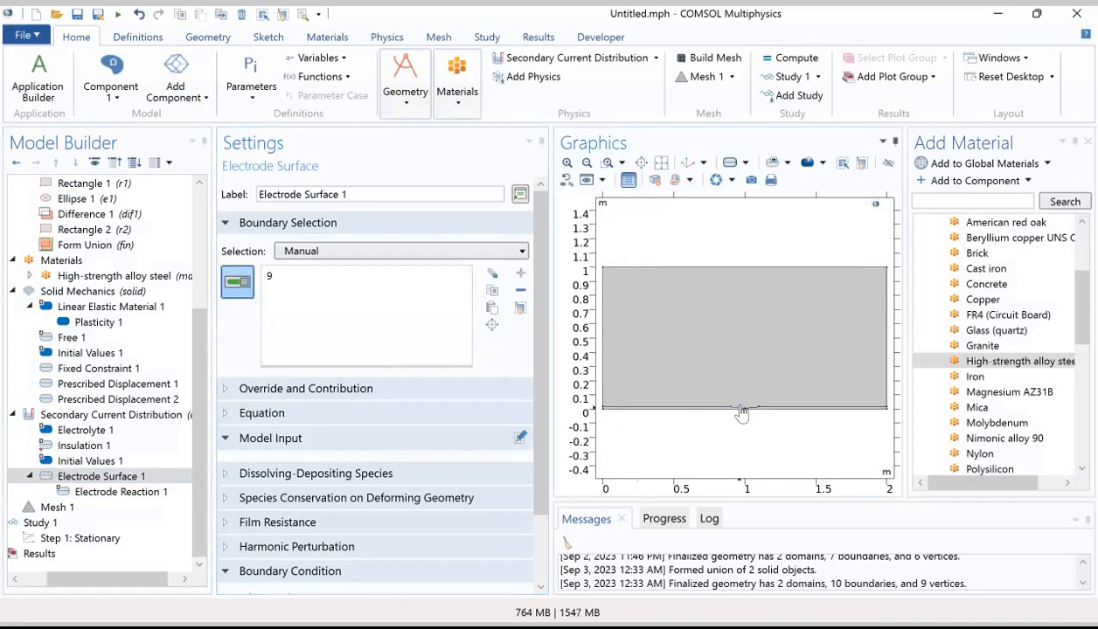
{"action": "left_click", "coordinate": [754, 412]}
Step: Set the user-defined equilibrium potential of Electrode Reaction 1 to Eaqa
{"action": "left_click", "coordinate": [126, 483]}
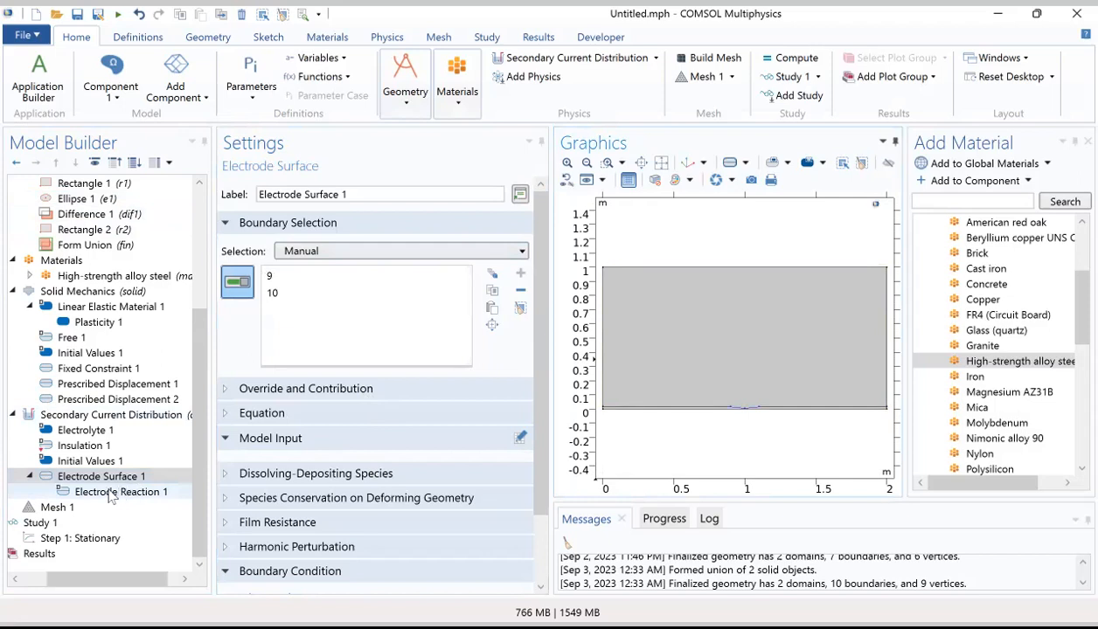
{"action": "left_click", "coordinate": [109, 492]}
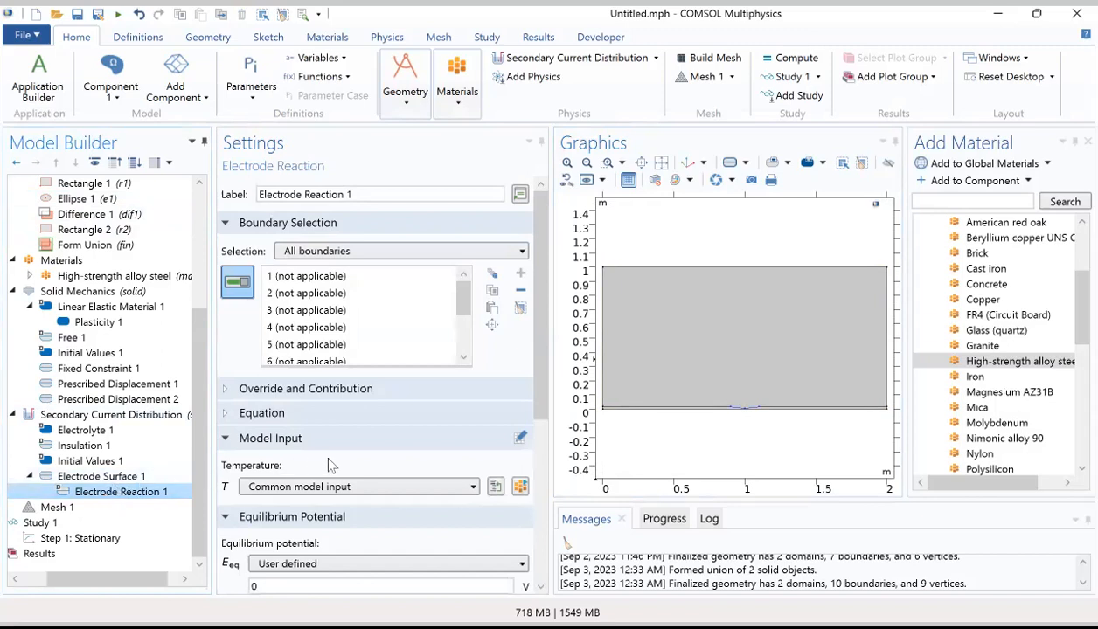
{"action": "scroll", "coordinate": [324, 451], "scroll_direction": "down", "scroll_amount": 5}
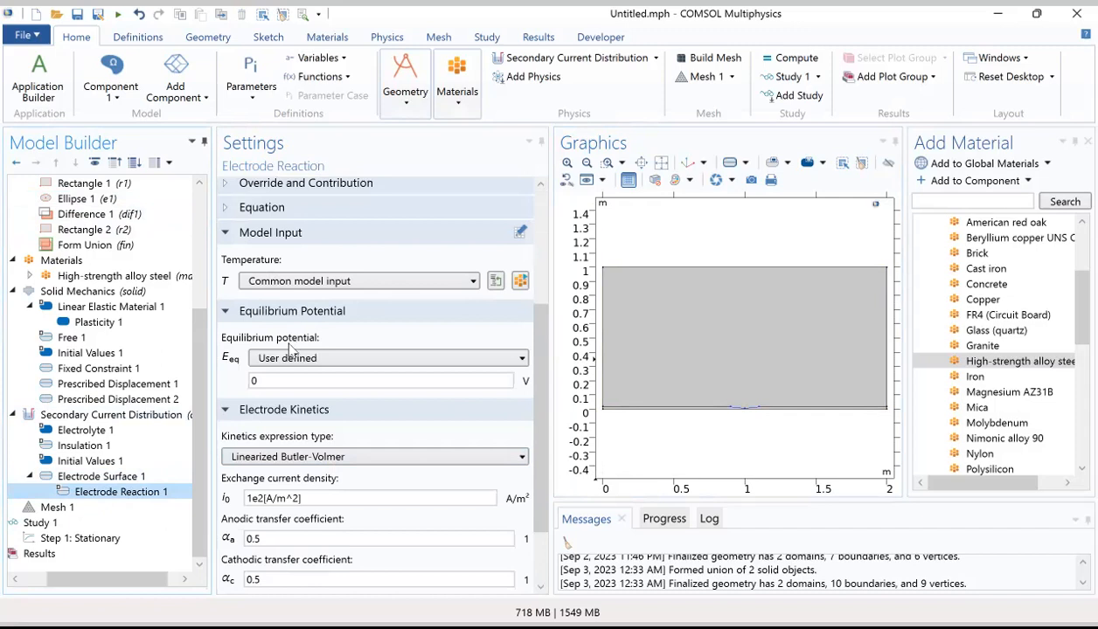
{"action": "double_click", "coordinate": [272, 379]}
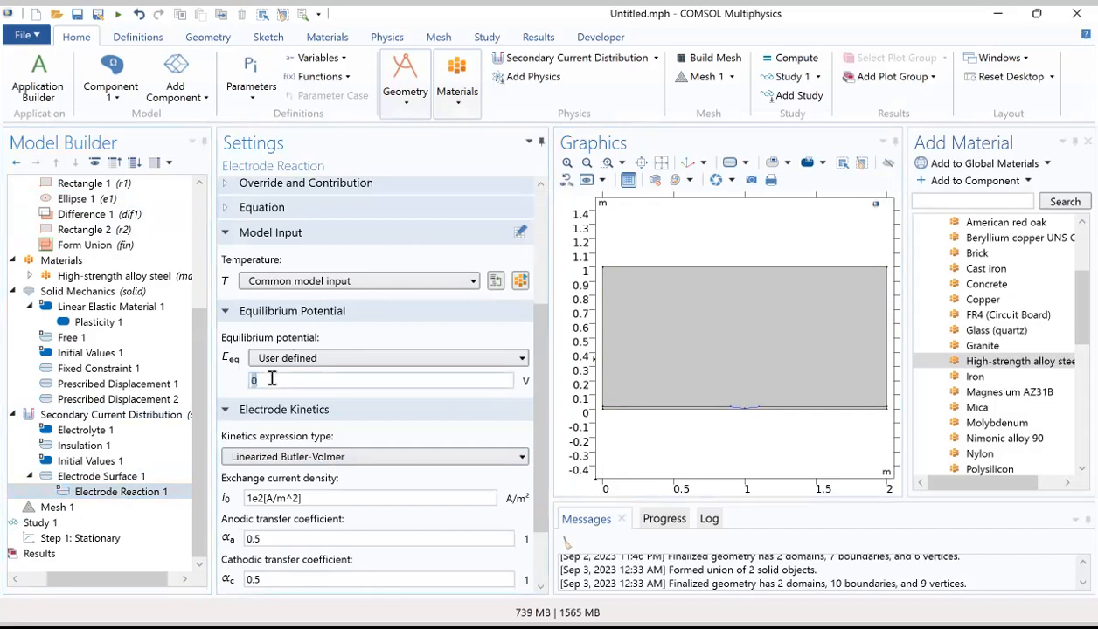
{"action": "type", "text": "Eaqa"}
Step: Give Electrode Reaction 1 Anodic Tafel equation kinetics with exchange current density i0a and anodic Tafel slope ba
{"action": "scroll", "coordinate": [271, 460], "scroll_direction": "down", "scroll_amount": 1}
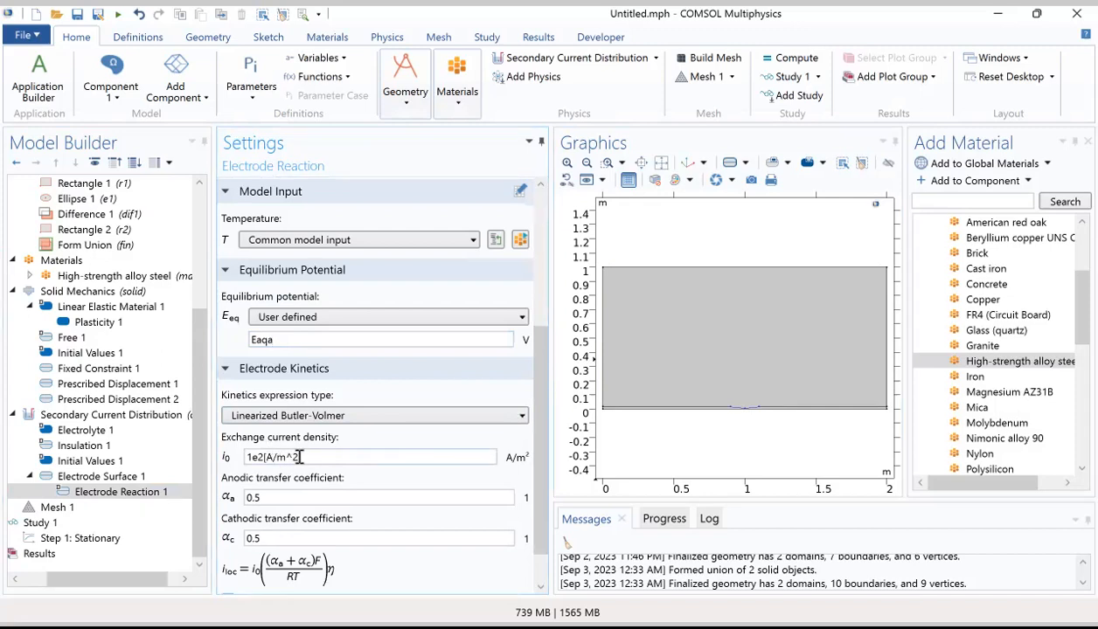
{"action": "left_click", "coordinate": [284, 416]}
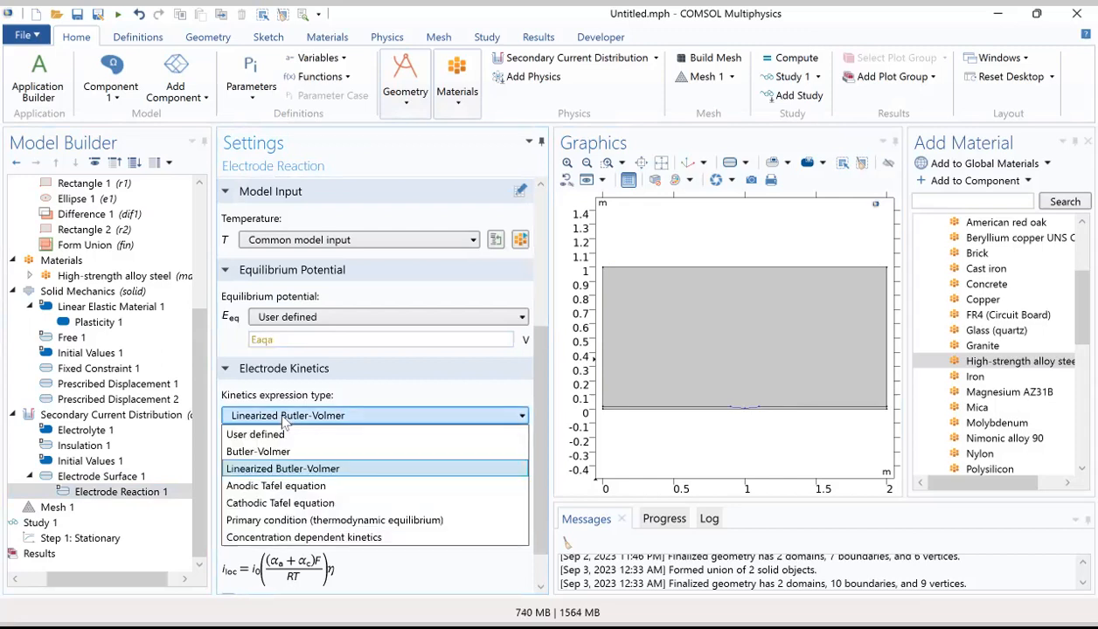
{"action": "left_click", "coordinate": [280, 487]}
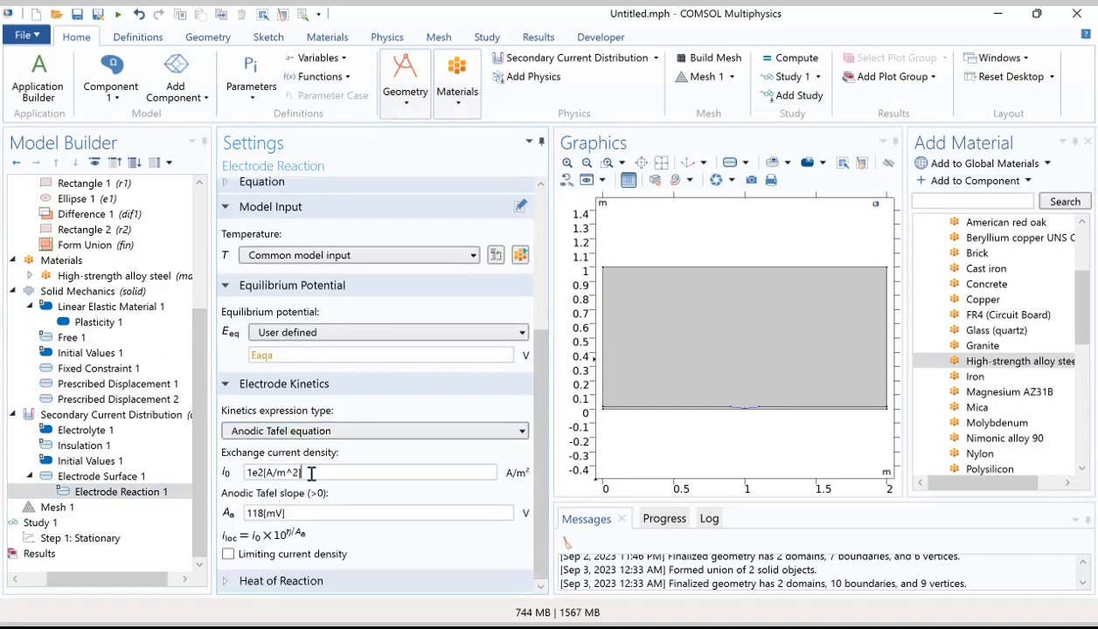
{"action": "triple_click", "coordinate": [311, 473]}
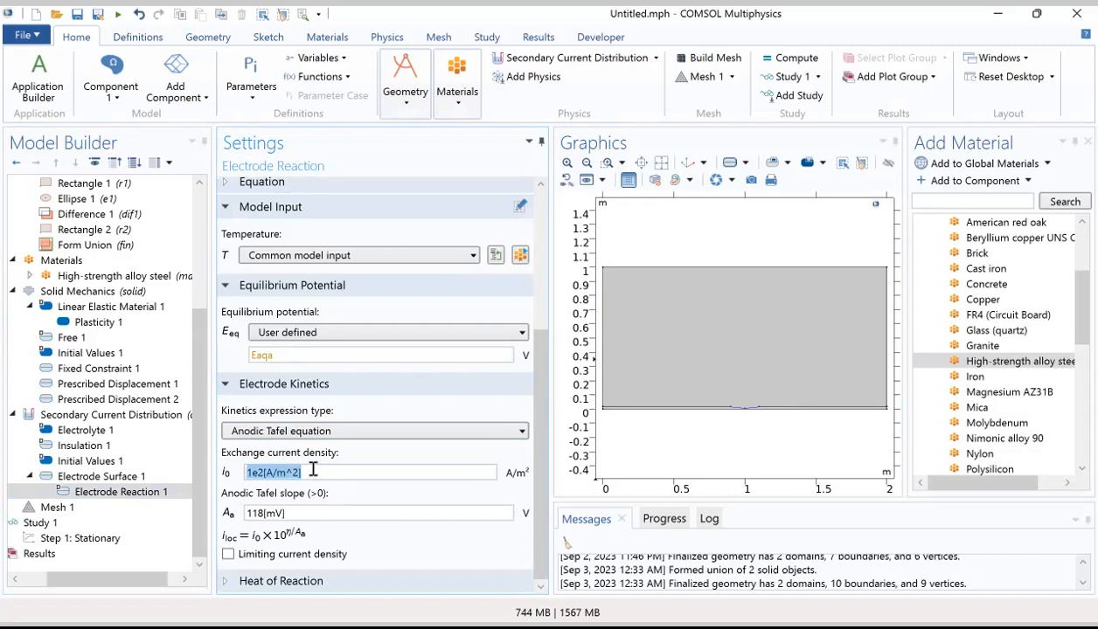
{"action": "type", "text": "i0"}
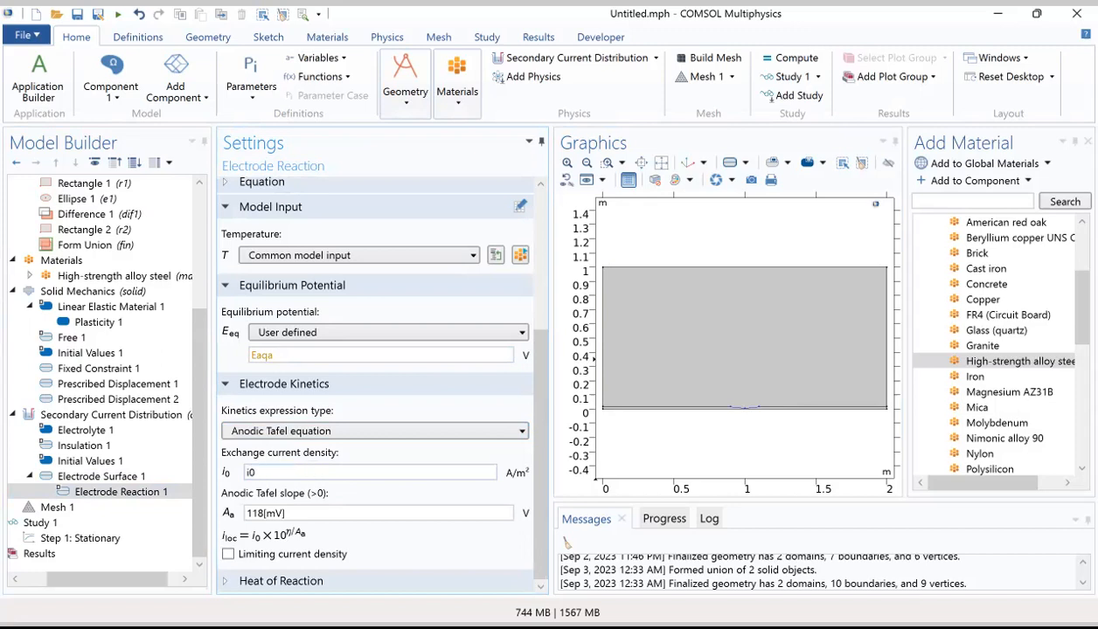
{"action": "type", "text": "a"}
{"action": "left_click", "coordinate": [322, 514]}
{"action": "left_click_drag", "start_coordinate": [322, 514], "coordinate": [245, 514]}
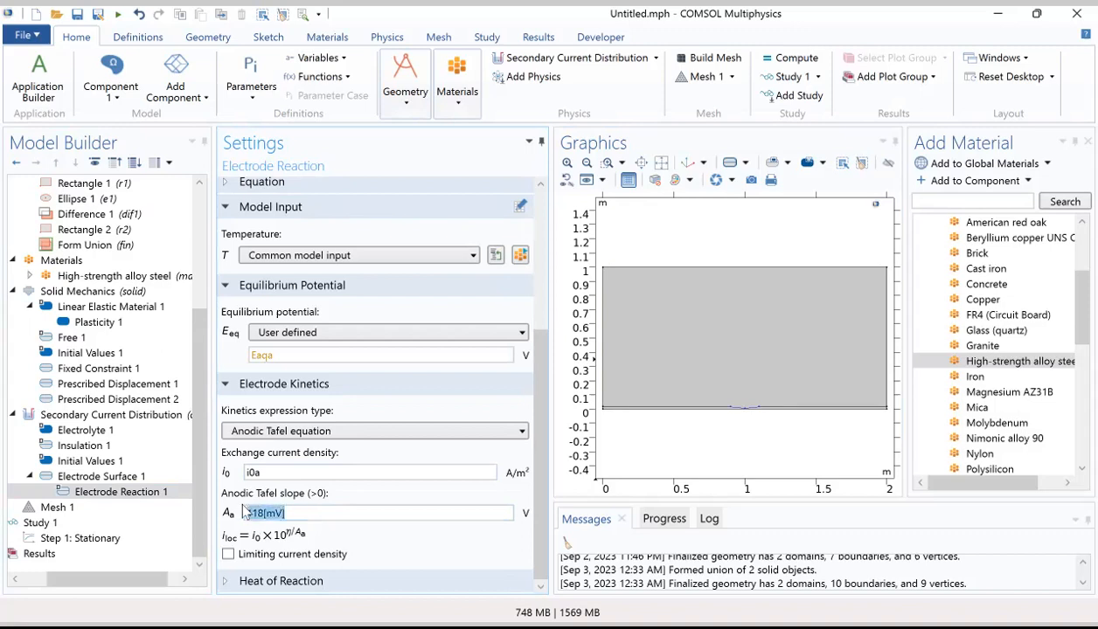
{"action": "type", "text": "ba"}
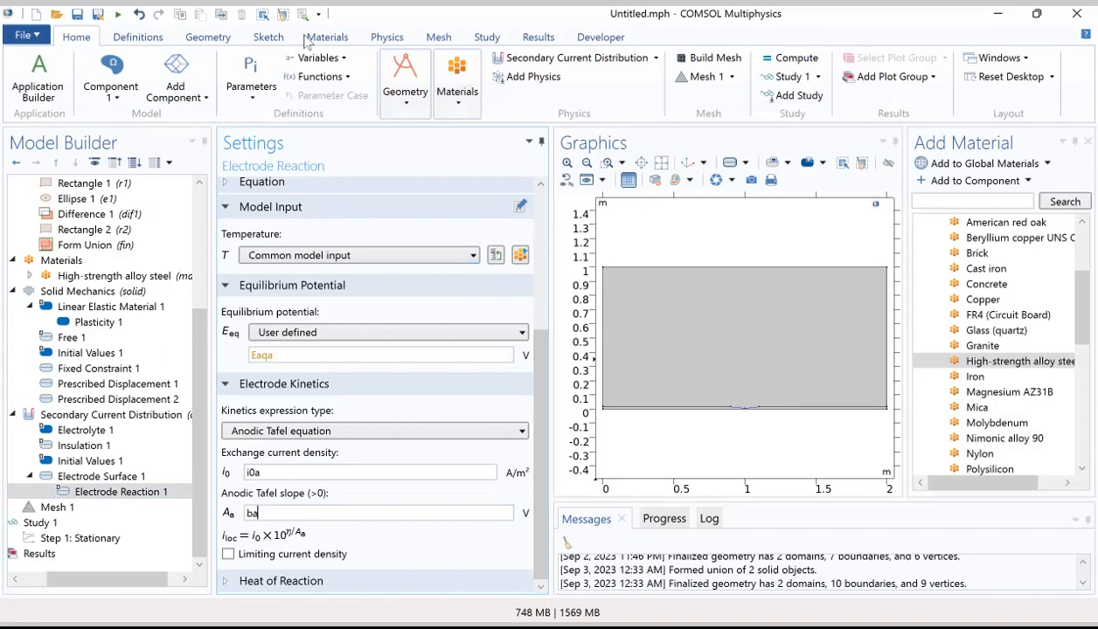
Step: Add a second Electrode Reaction attribute under Electrode Surface 1
{"action": "left_click", "coordinate": [382, 41]}
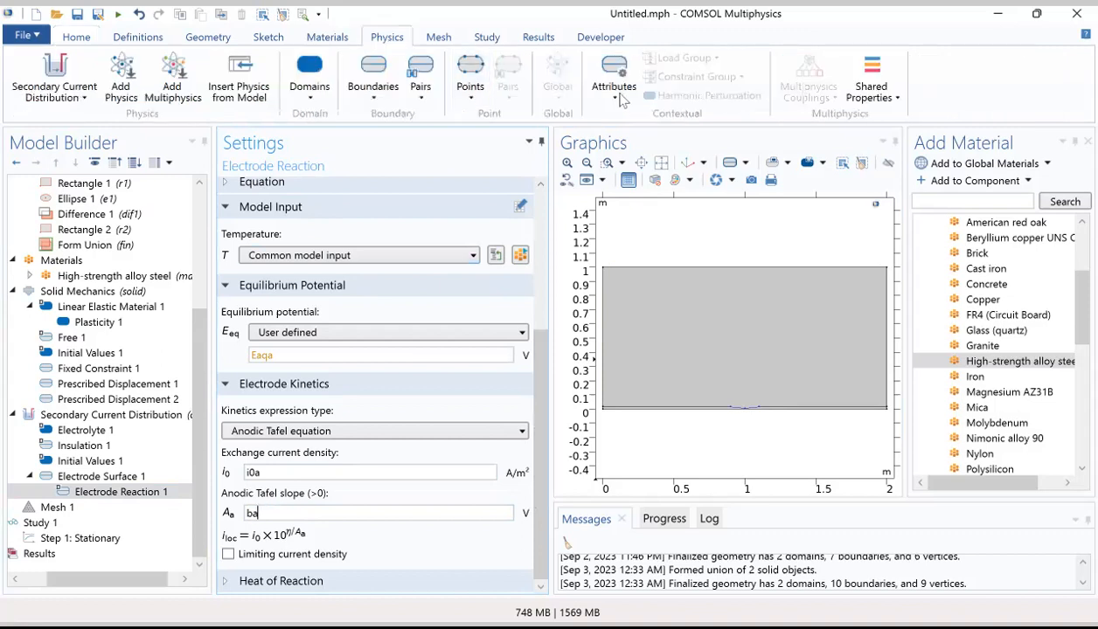
{"action": "left_click", "coordinate": [615, 93]}
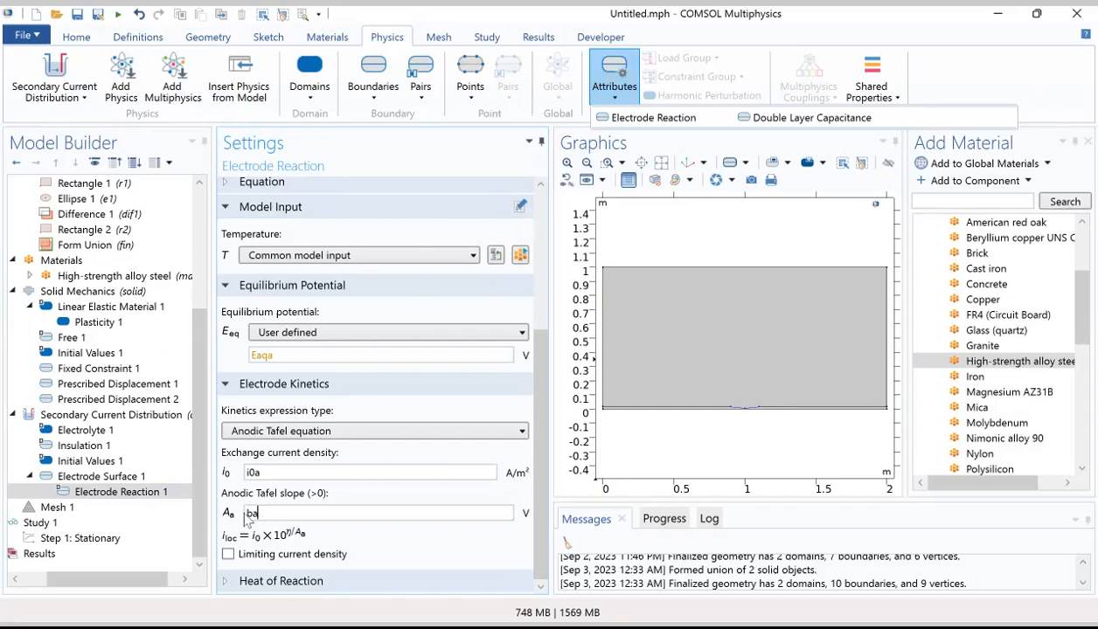
{"action": "left_click", "coordinate": [380, 101]}
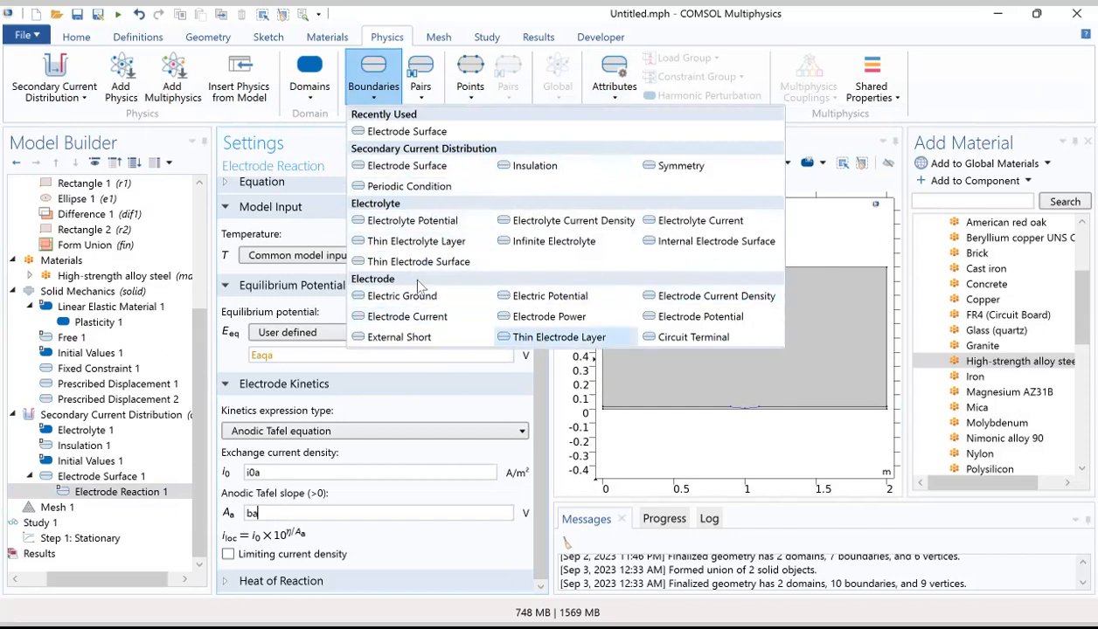
{"action": "left_click", "coordinate": [618, 96]}
{"action": "left_click", "coordinate": [638, 117]}
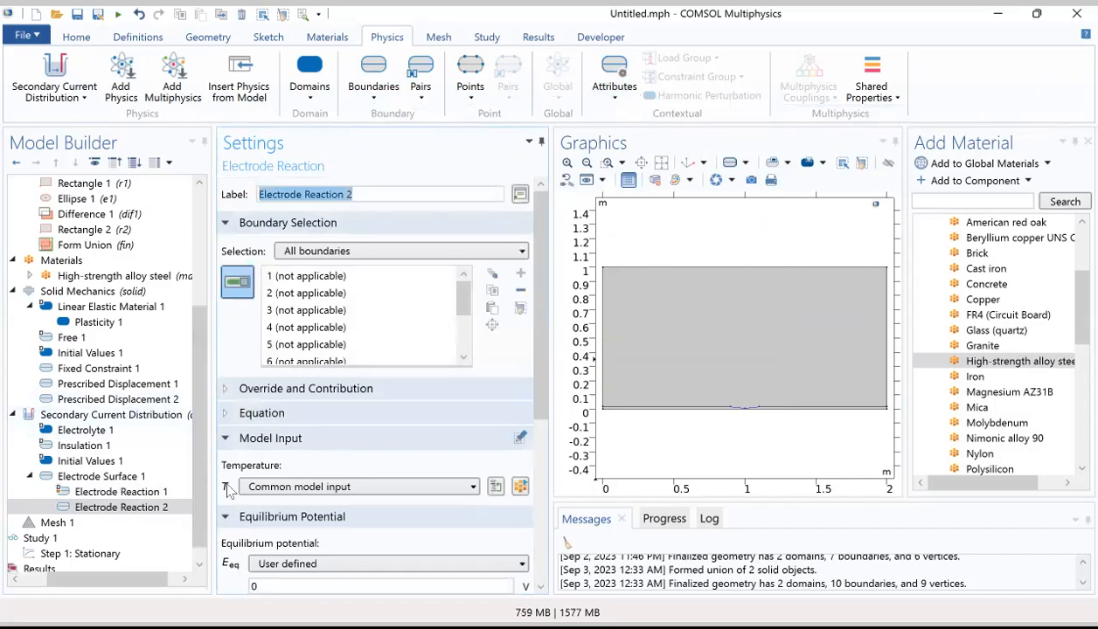
Step: Set the user-defined equilibrium potential of Electrode Reaction 2 to Eeq0c
{"action": "scroll", "coordinate": [297, 485], "scroll_direction": "down", "scroll_amount": 3}
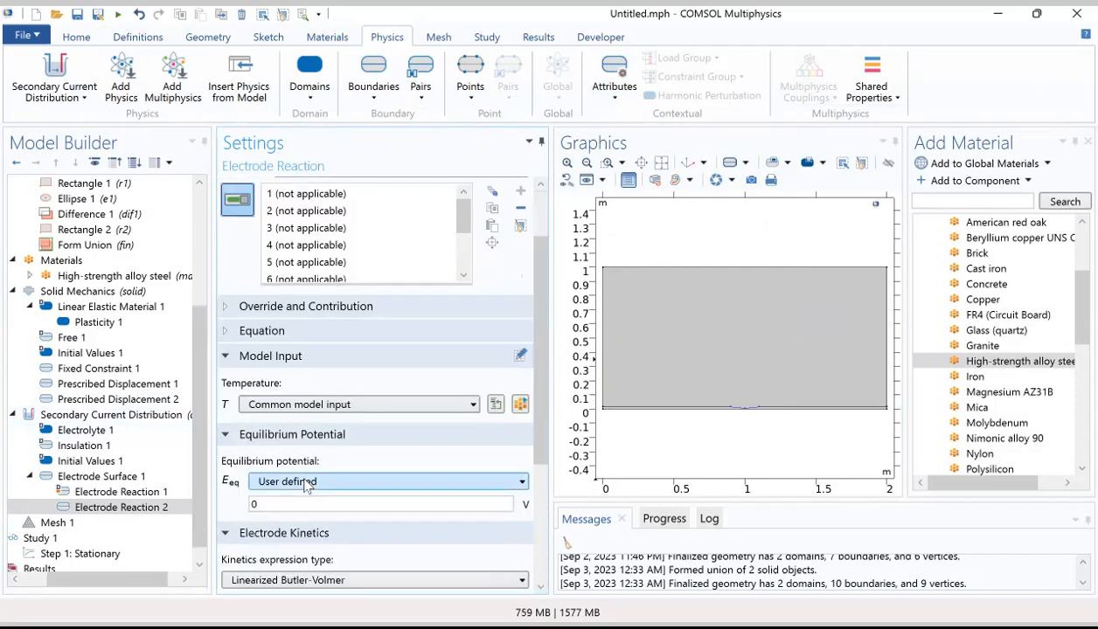
{"action": "double_click", "coordinate": [266, 423]}
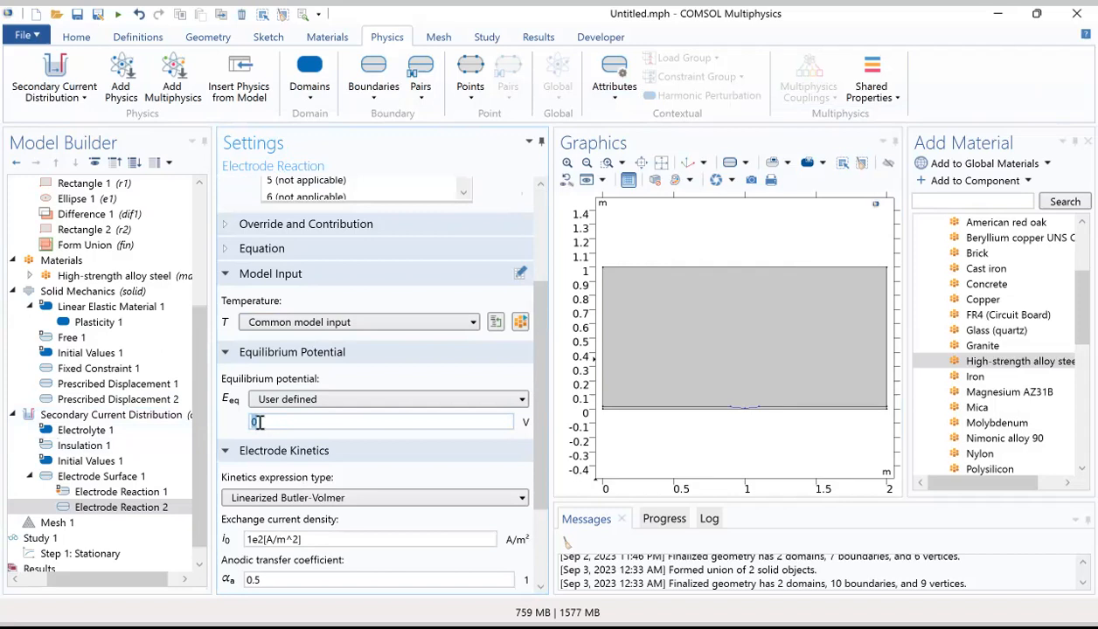
{"action": "type", "text": "Eeq0c"}
Step: Give Electrode Reaction 2 Cathodic Tafel equation kinetics with exchange current density ic and cathodic Tafel slope bc
{"action": "scroll", "coordinate": [262, 369], "scroll_direction": "down", "scroll_amount": 3}
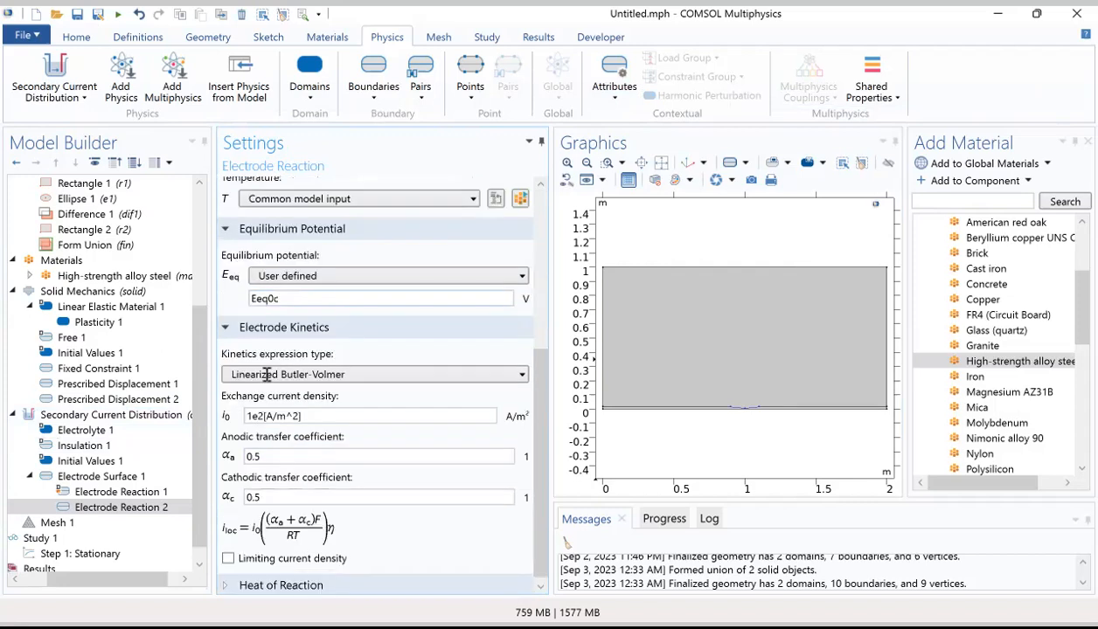
{"action": "left_click", "coordinate": [271, 376]}
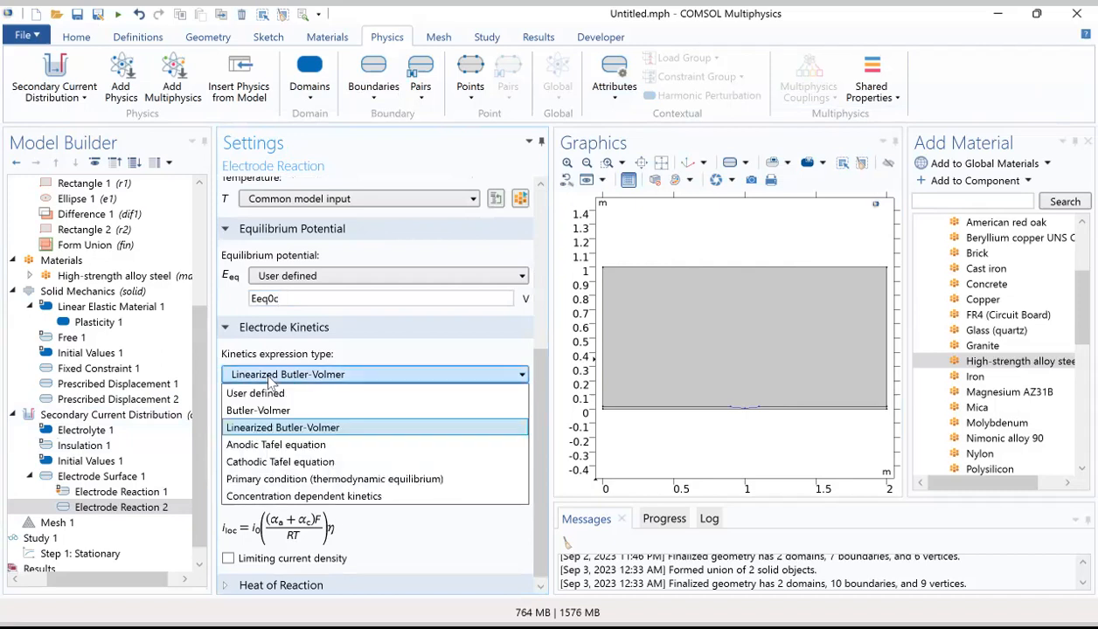
{"action": "left_click", "coordinate": [267, 461]}
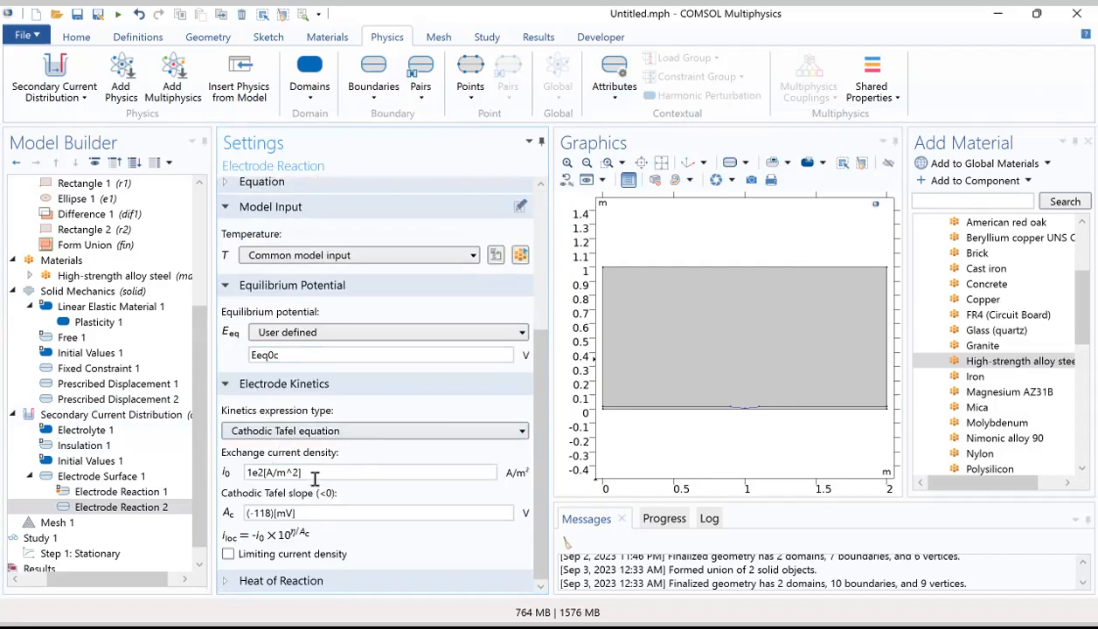
{"action": "left_click_drag", "start_coordinate": [309, 472], "coordinate": [238, 467]}
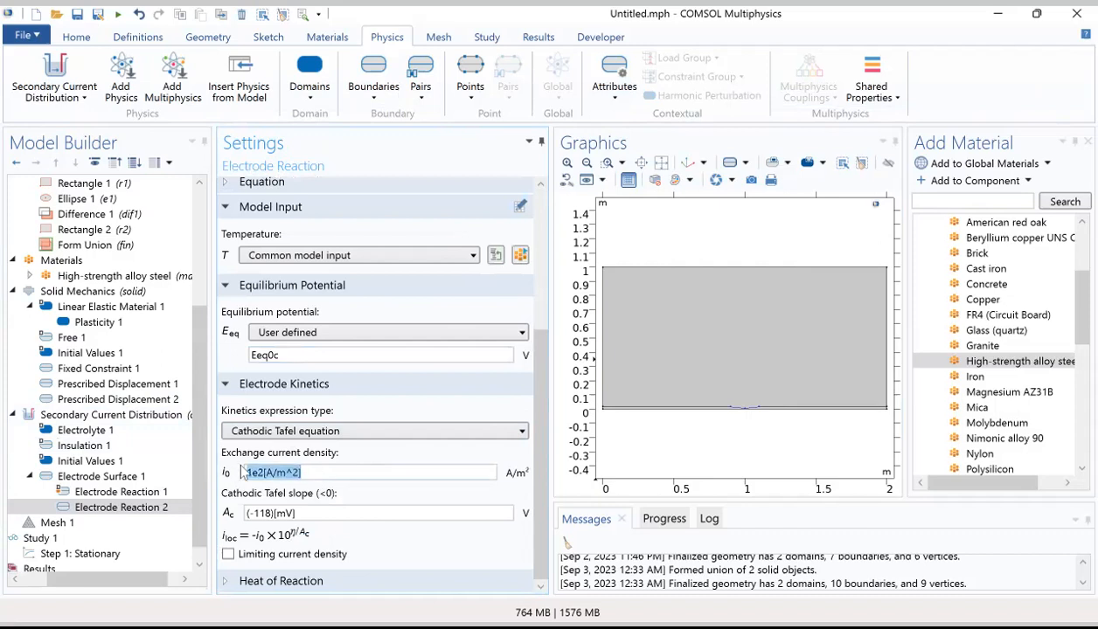
{"action": "key", "text": "BackSpace"}
{"action": "type", "text": "i0"}
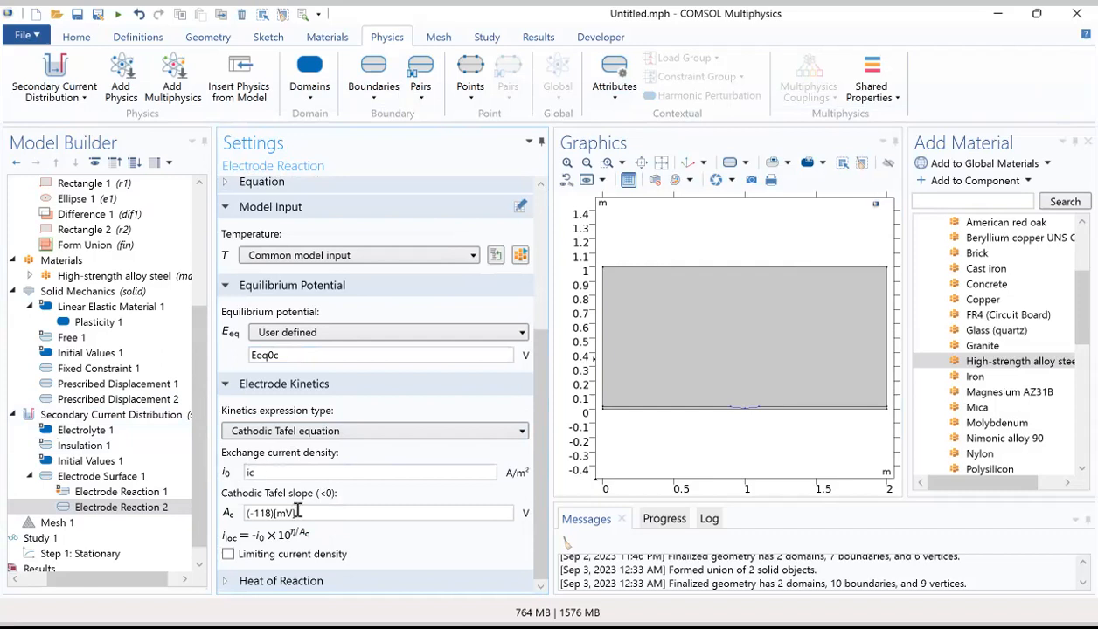
{"action": "left_click_drag", "start_coordinate": [297, 513], "coordinate": [247, 512]}
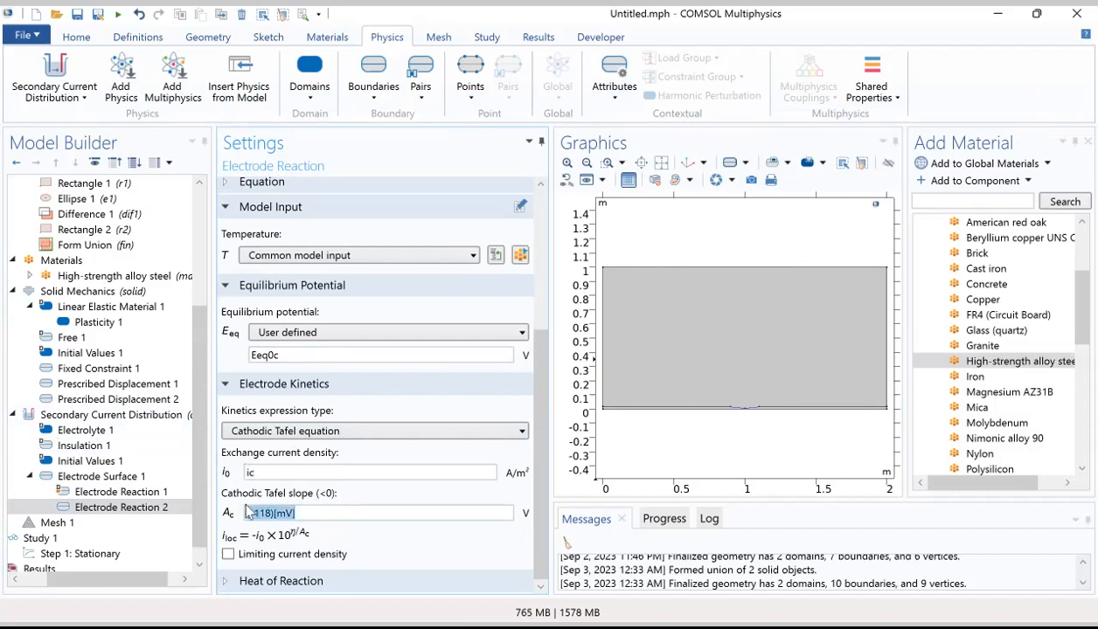
{"action": "type", "text": "bc"}
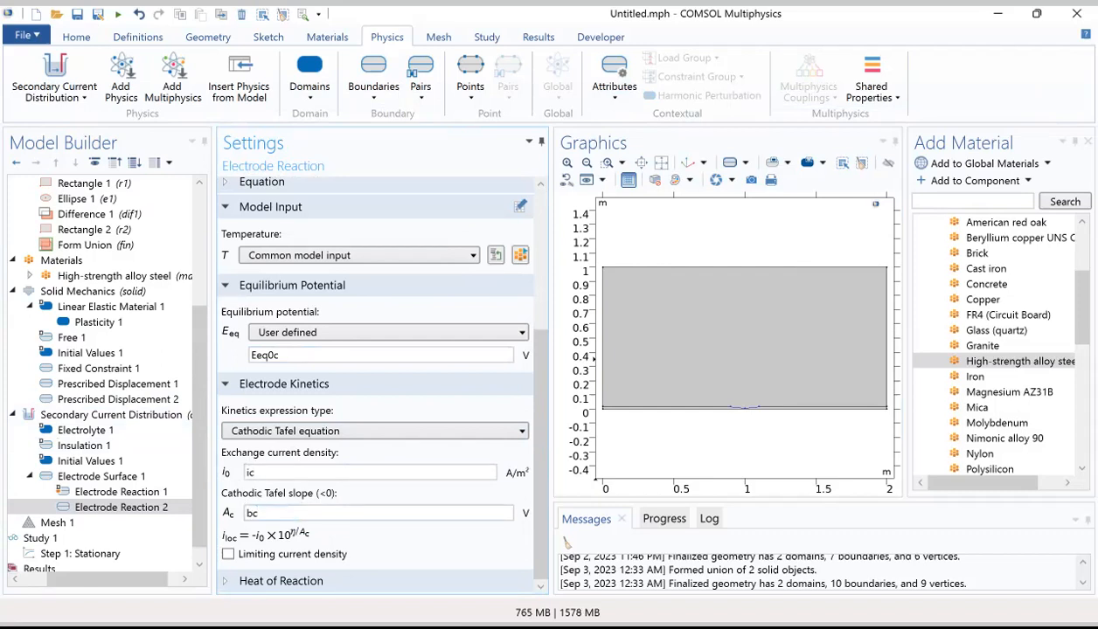